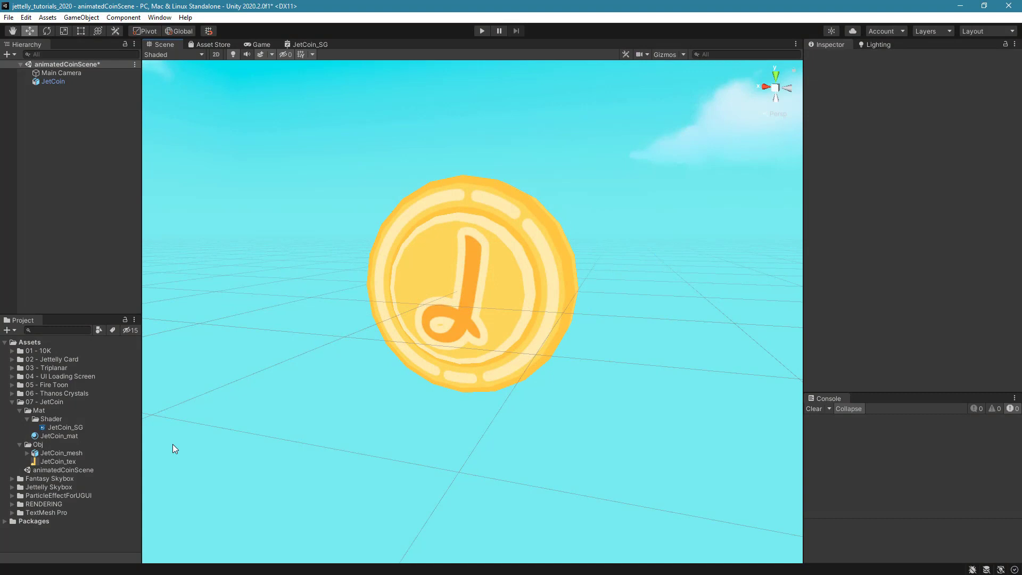
Show the 07 - JetCoin project folder's details in the Inspector
click(55, 406)
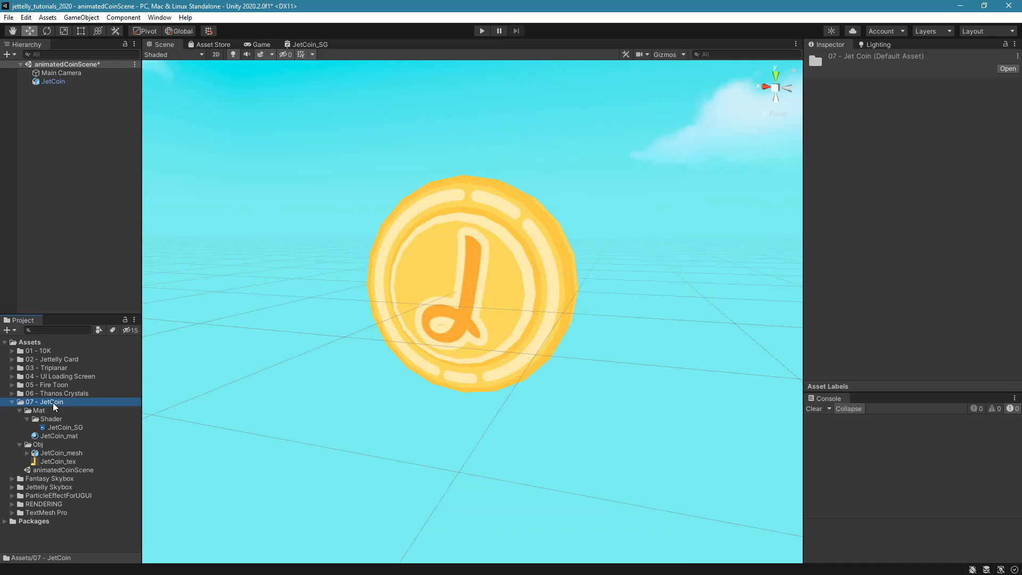
Trace the JetCoin object's material JetCoin_mat to its JetCoin_SG shader asset
click(68, 83)
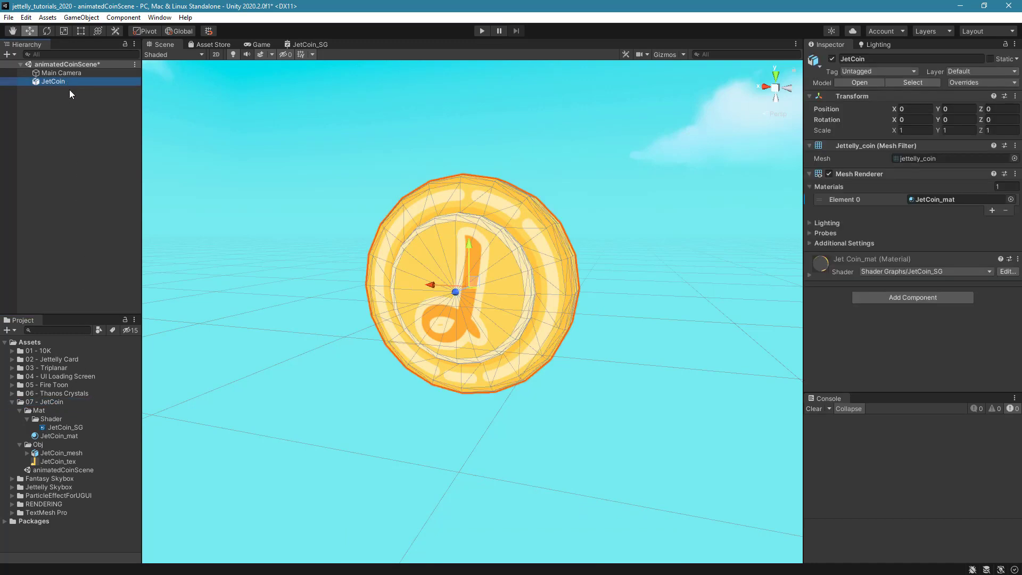
click(931, 199)
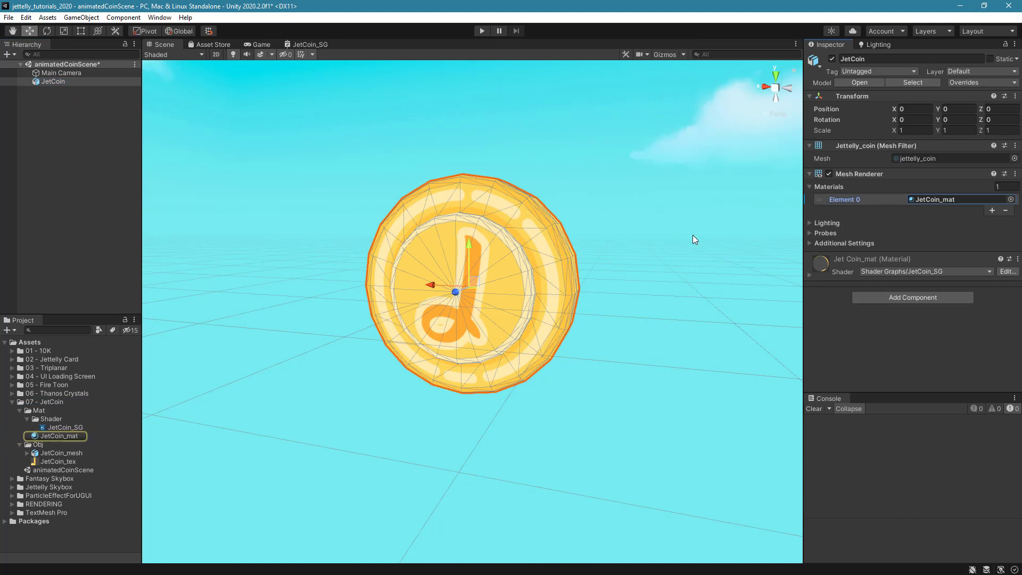
click(50, 436)
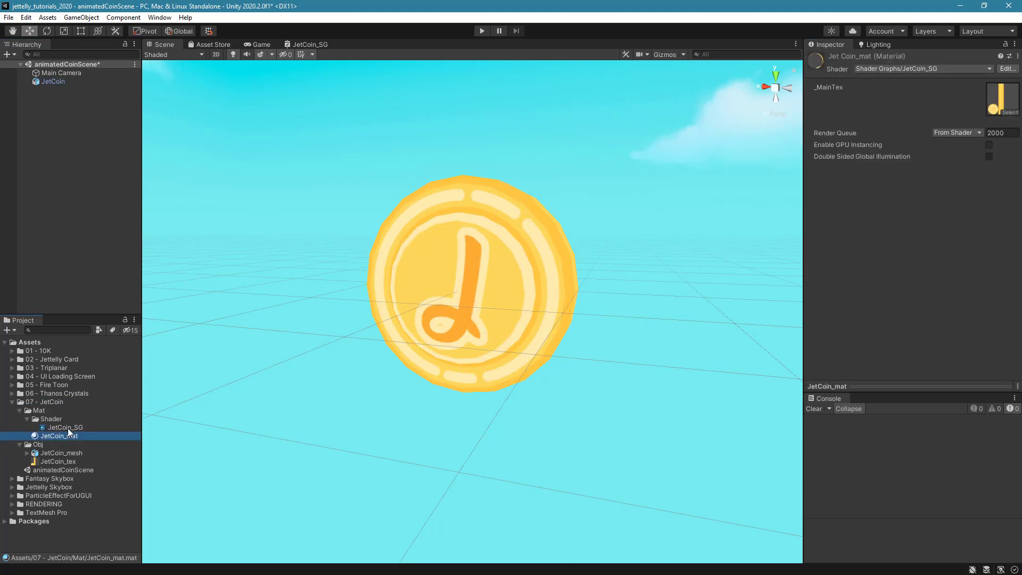
click(69, 428)
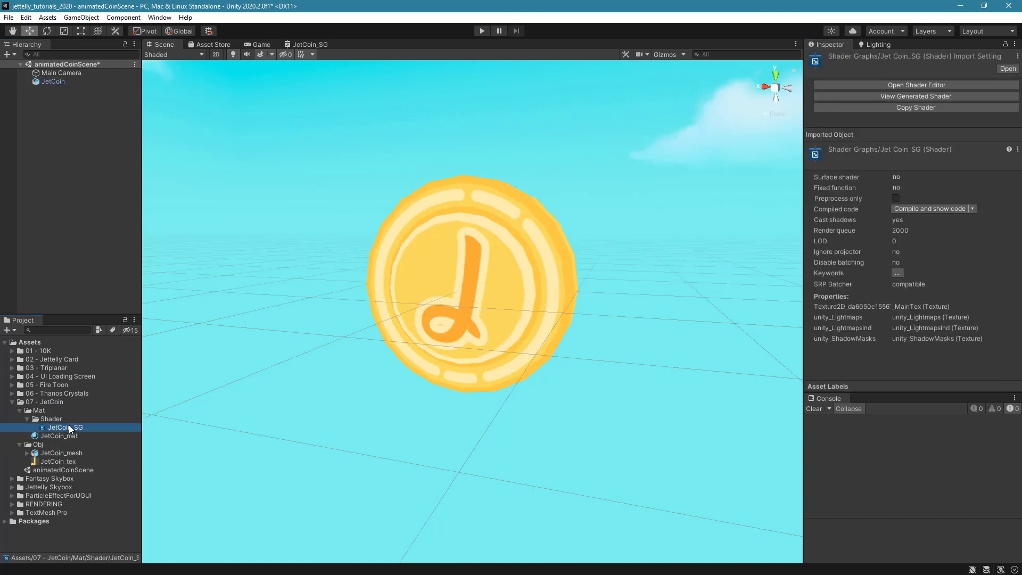
Open JetCoin_SG in Shader Graph, zoom out and shift the Vertex/Fragment stack lower right
double_click(69, 426)
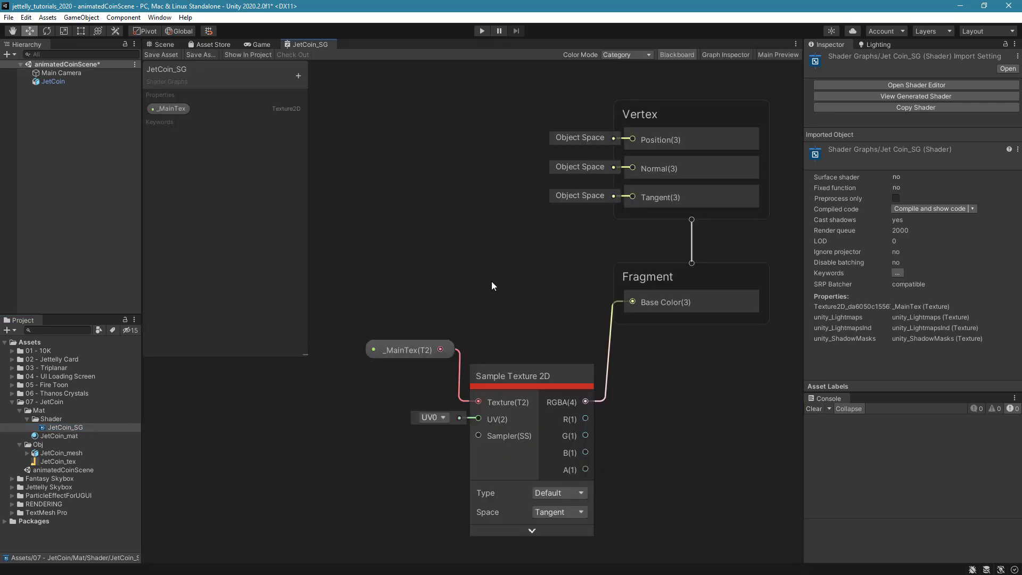
scroll(492, 285, down, 1)
scroll(513, 284, down, 1)
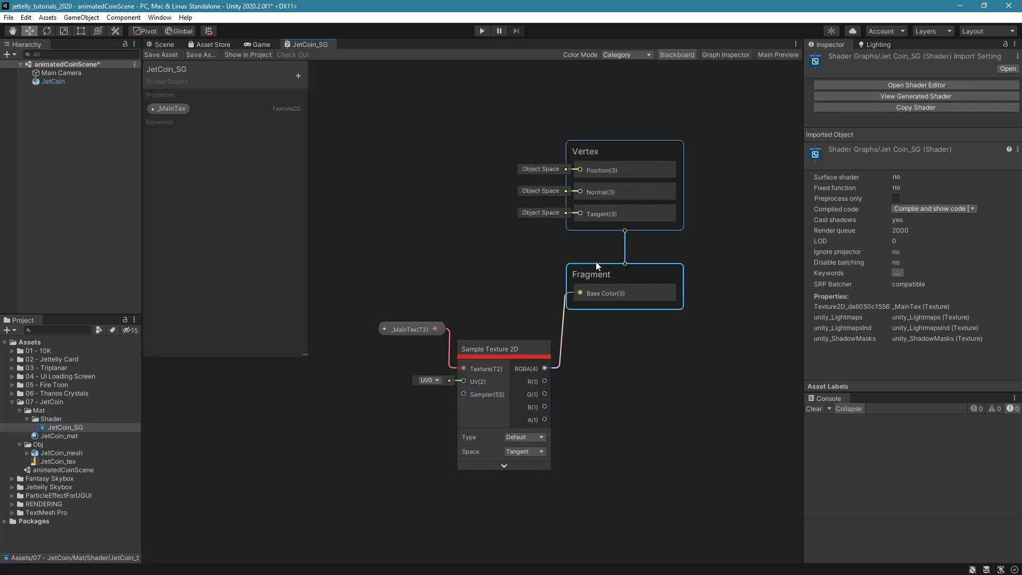
drag(595, 261, 621, 305)
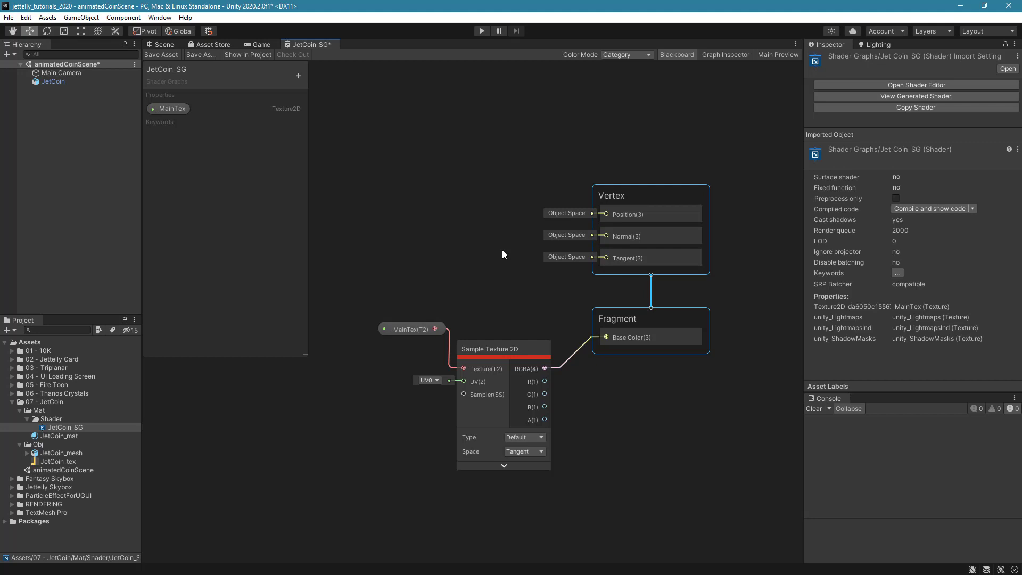
Add a Float property _RotationSpeed set to Slider mode with minimum -3
click(496, 244)
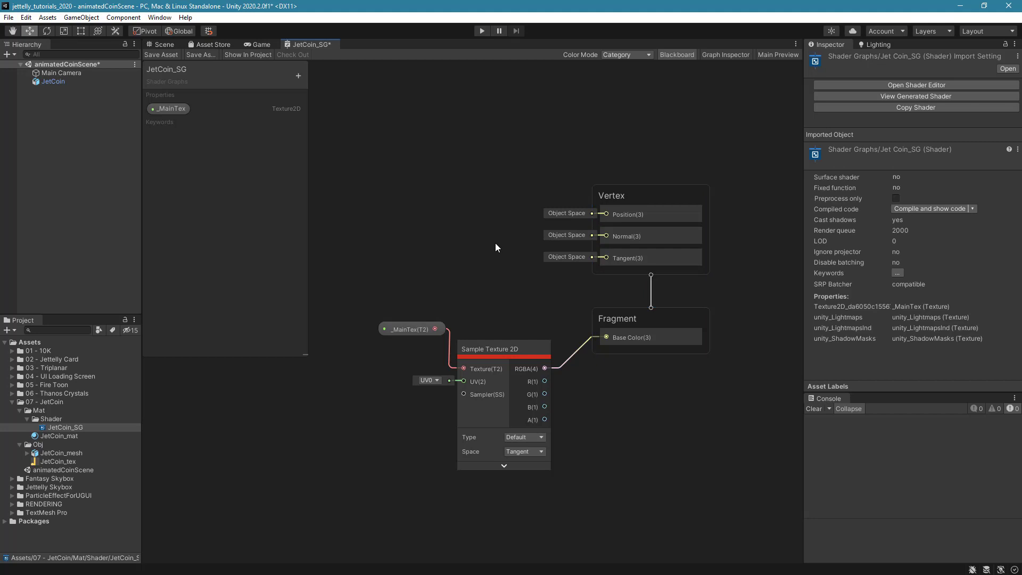
click(298, 75)
click(330, 81)
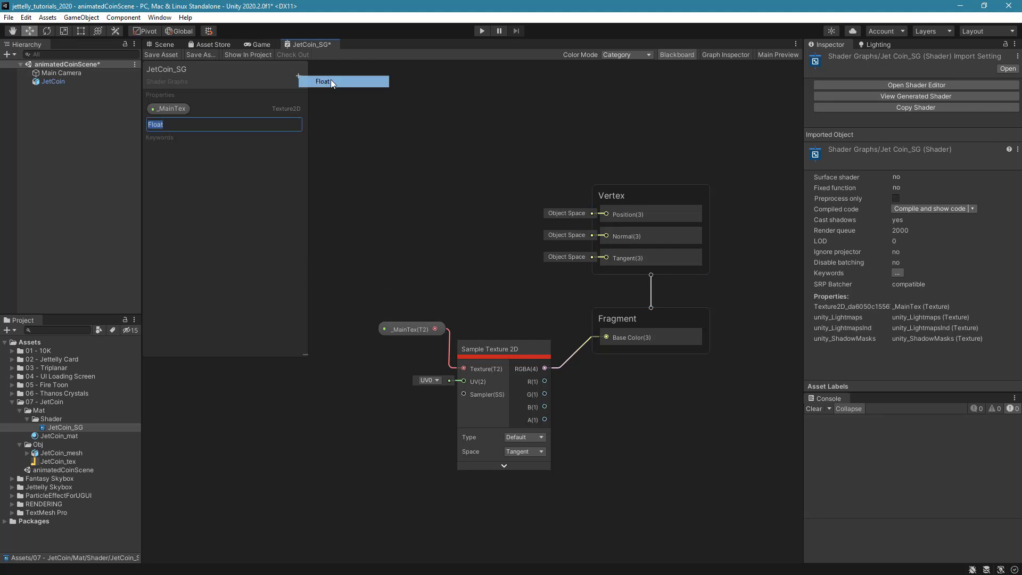
text(_Rota)
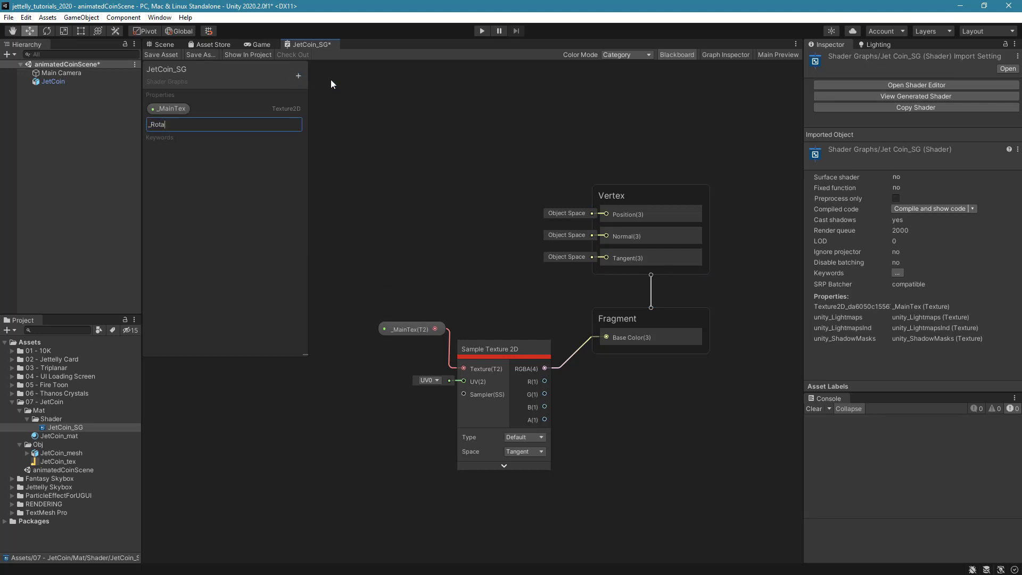
text(tionSpeed)
key(Return)
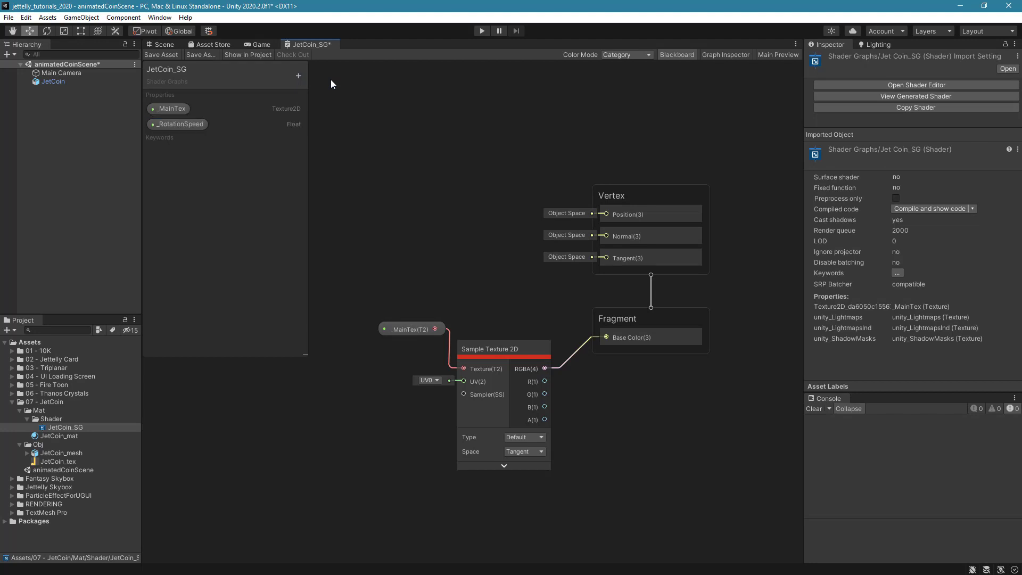
click(732, 56)
click(191, 122)
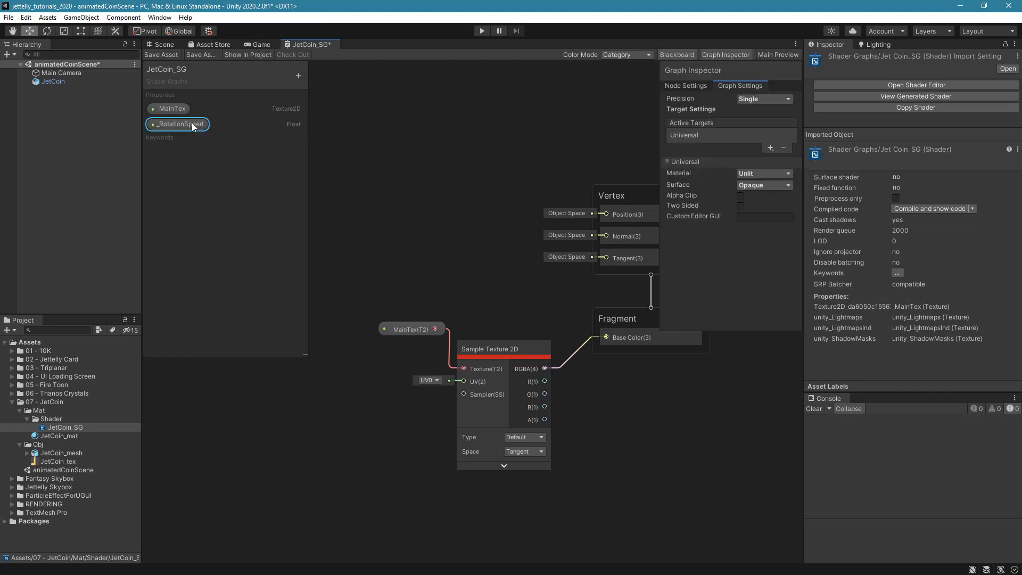
click(682, 84)
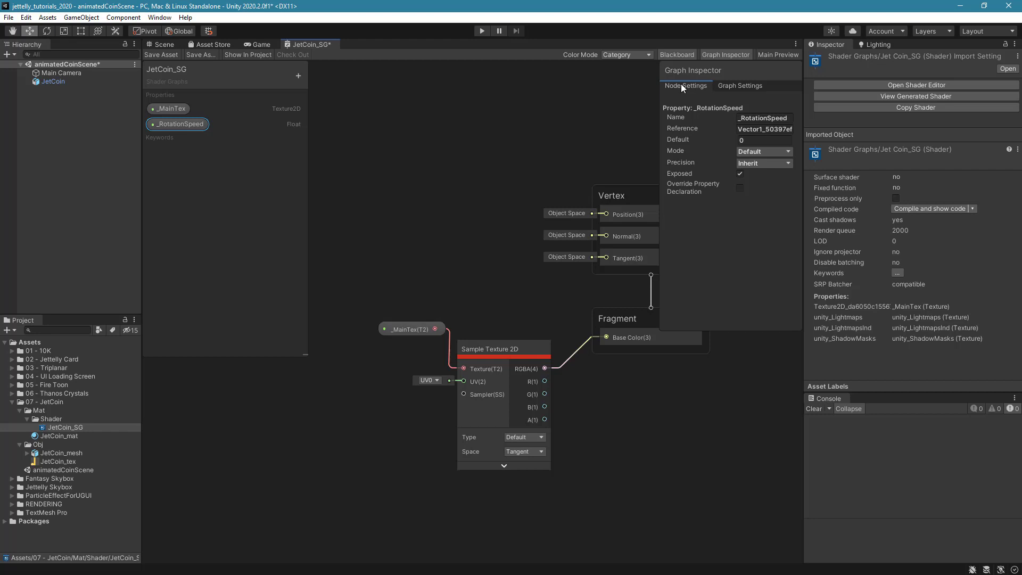
click(752, 152)
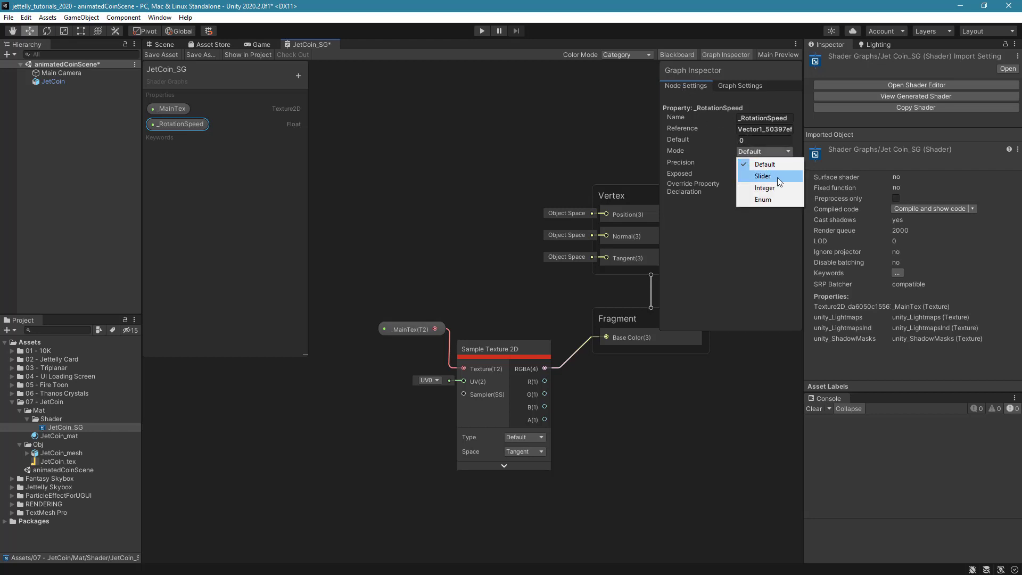
click(777, 177)
click(754, 152)
text(-)
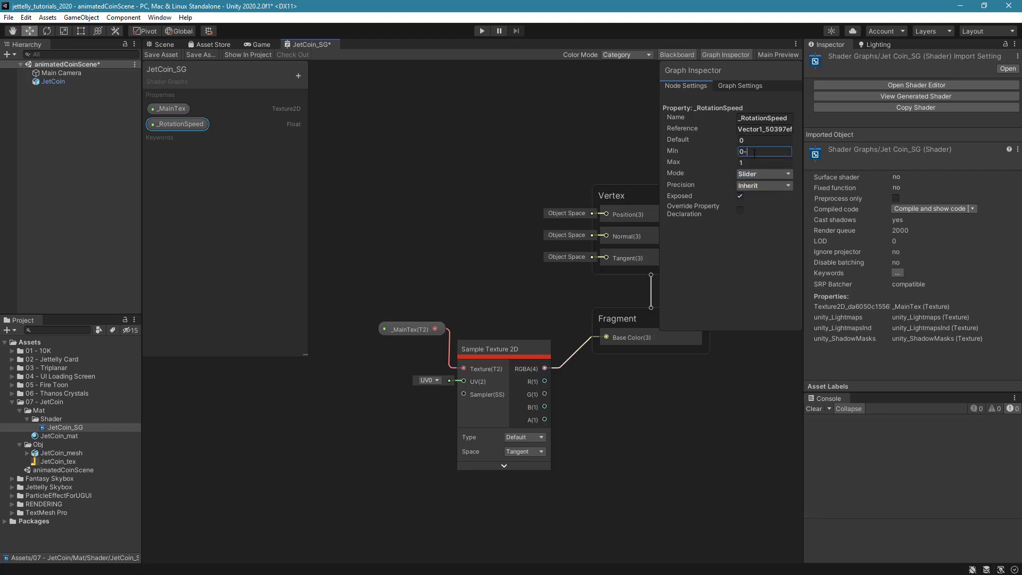
text(3)
click(754, 163)
click(553, 168)
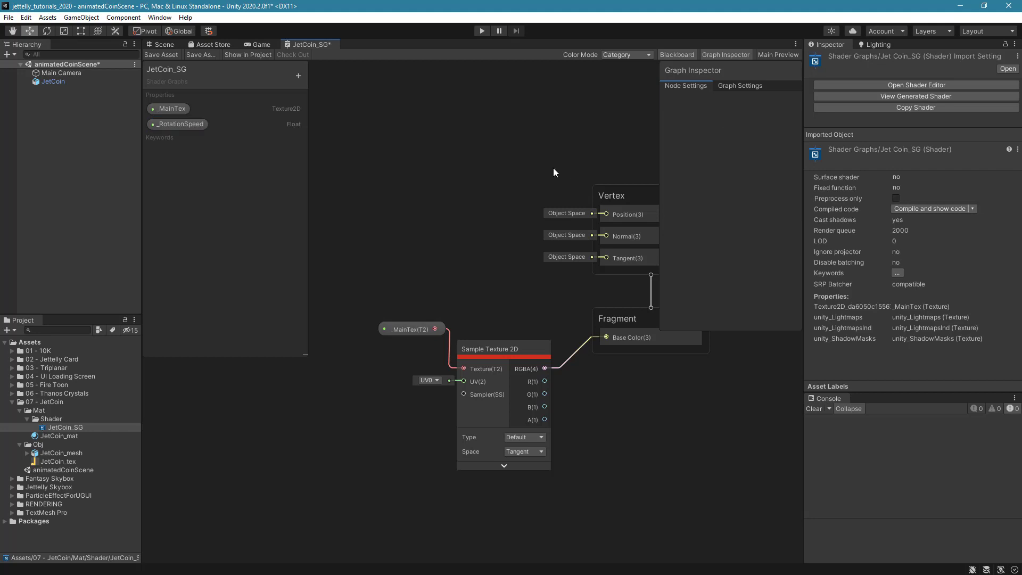
Add a Float property _TranslationSpeed set to Slider mode with maximum 3
click(298, 75)
click(318, 82)
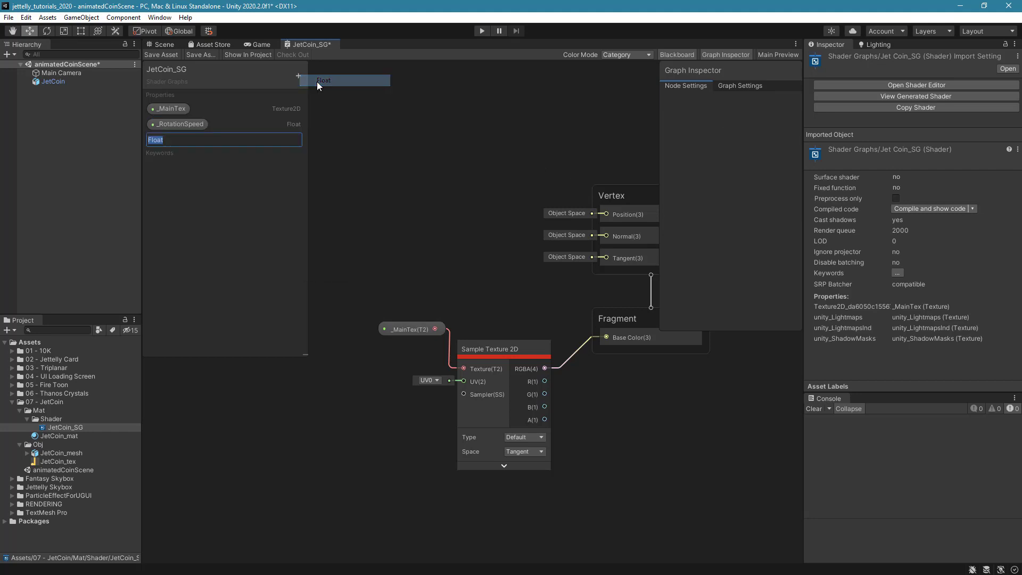
text(_Tra)
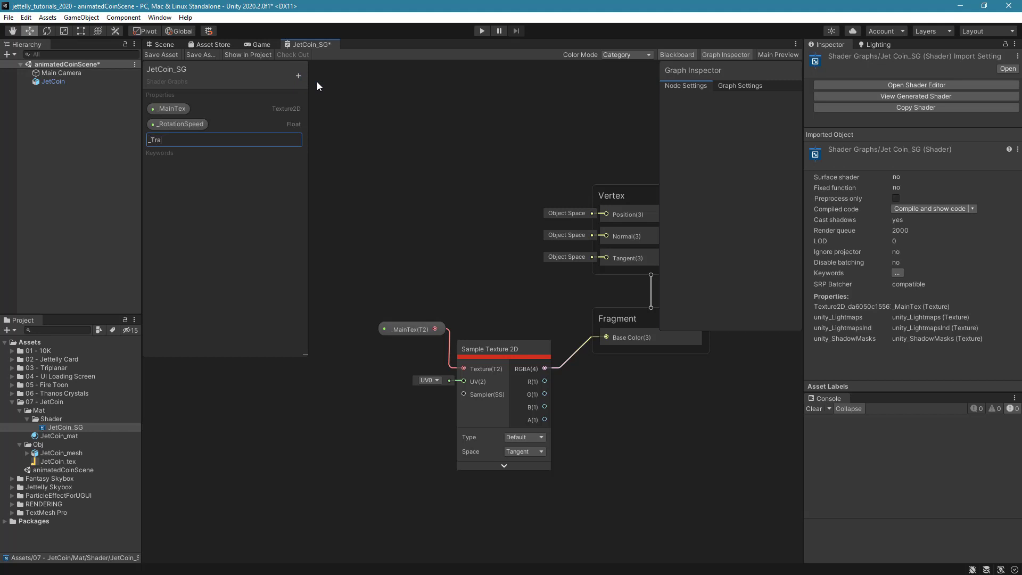
text(nslationSpee)
text(d)
key(Return)
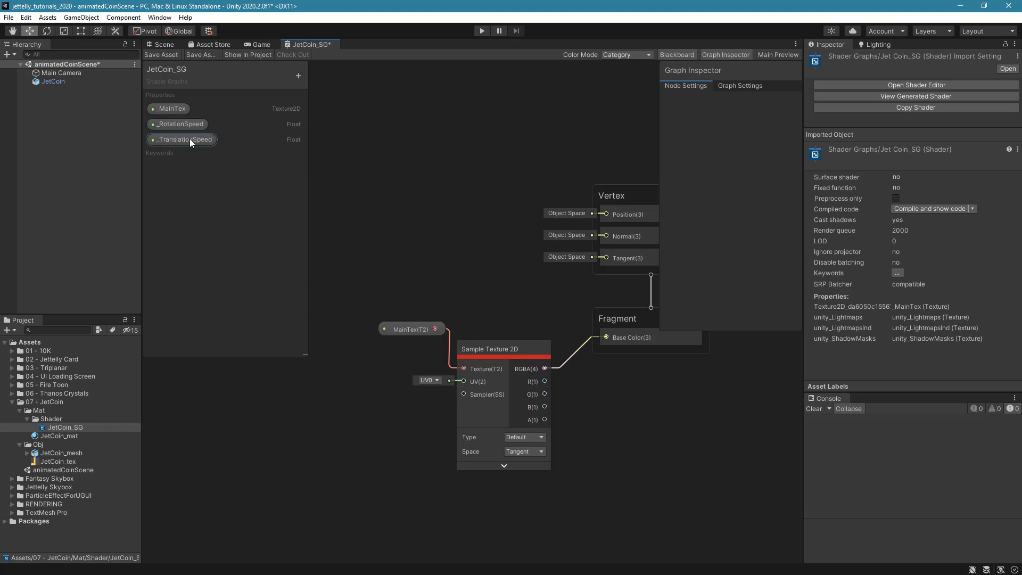
click(189, 138)
click(749, 151)
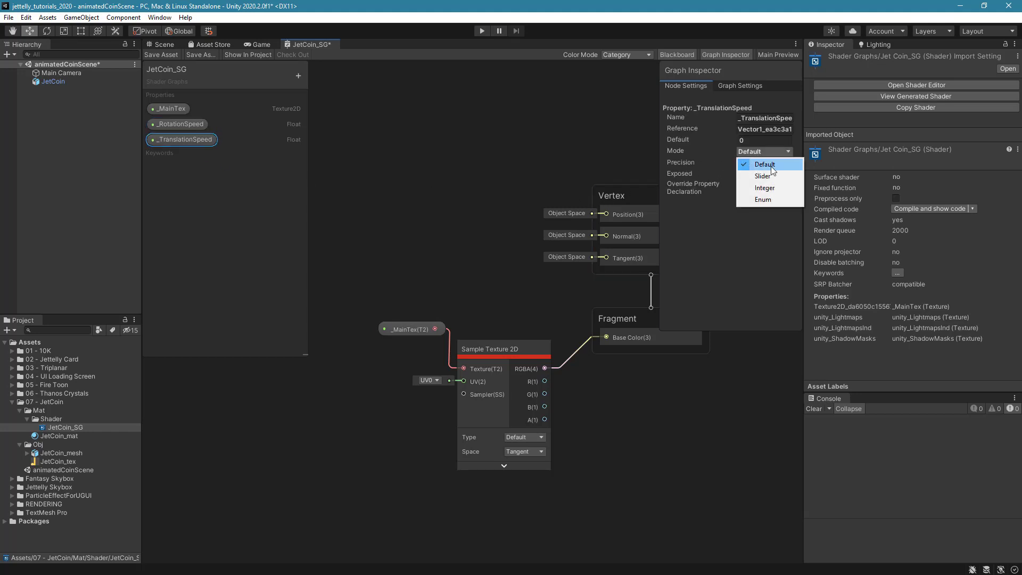
click(775, 178)
click(750, 160)
text(3)
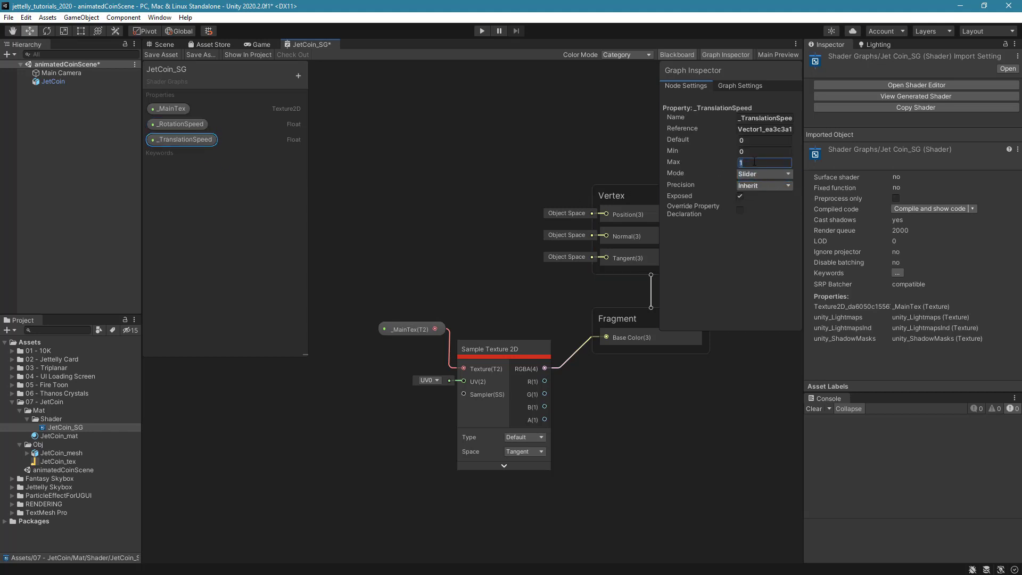
click(725, 55)
Place _RotationSpeed and _TranslationSpeed as nodes on the graph canvas
mouse_move(207, 123)
mouse_down()
mouse_move(298, 150)
mouse_move(367, 146)
mouse_up()
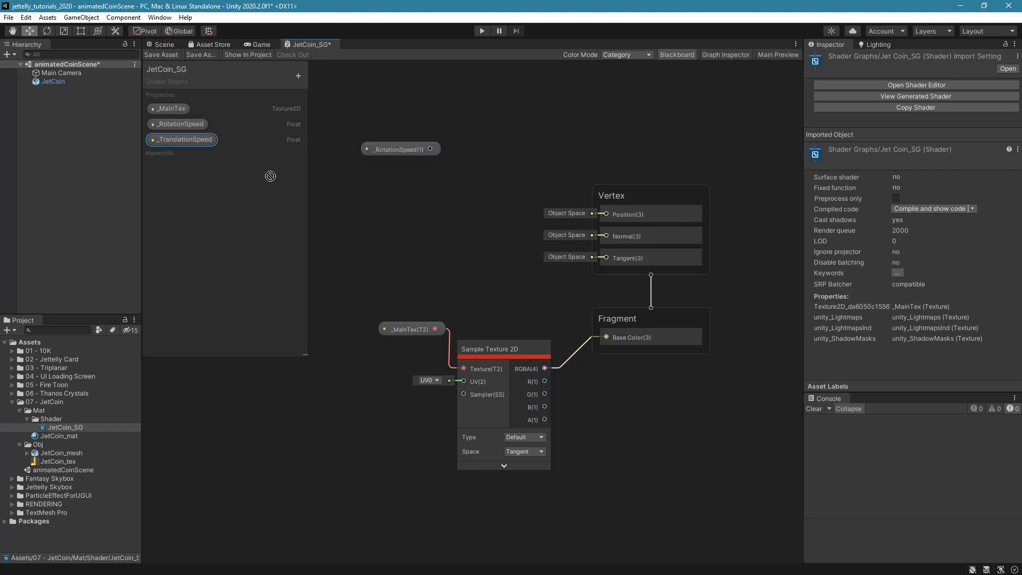
drag(175, 140, 376, 179)
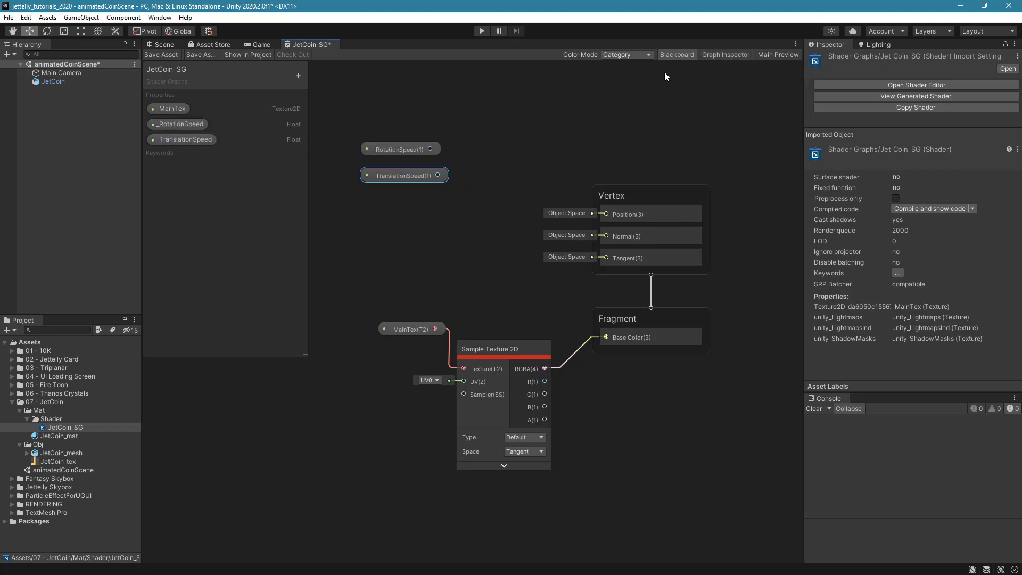
click(677, 54)
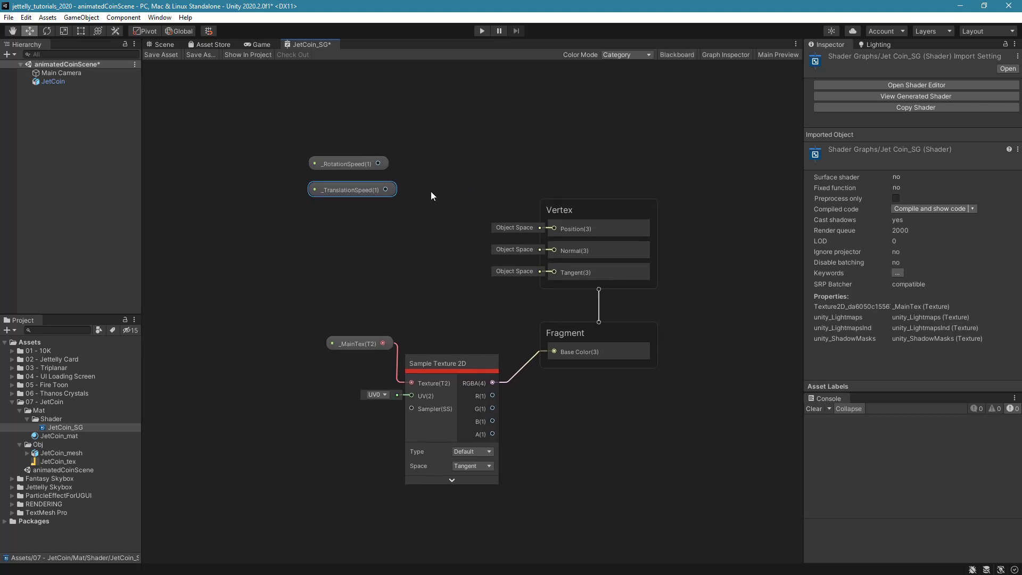
click(441, 192)
Add a Matrix 3x3 node and arrange it above the two speed property nodes
key(space)
text(matr)
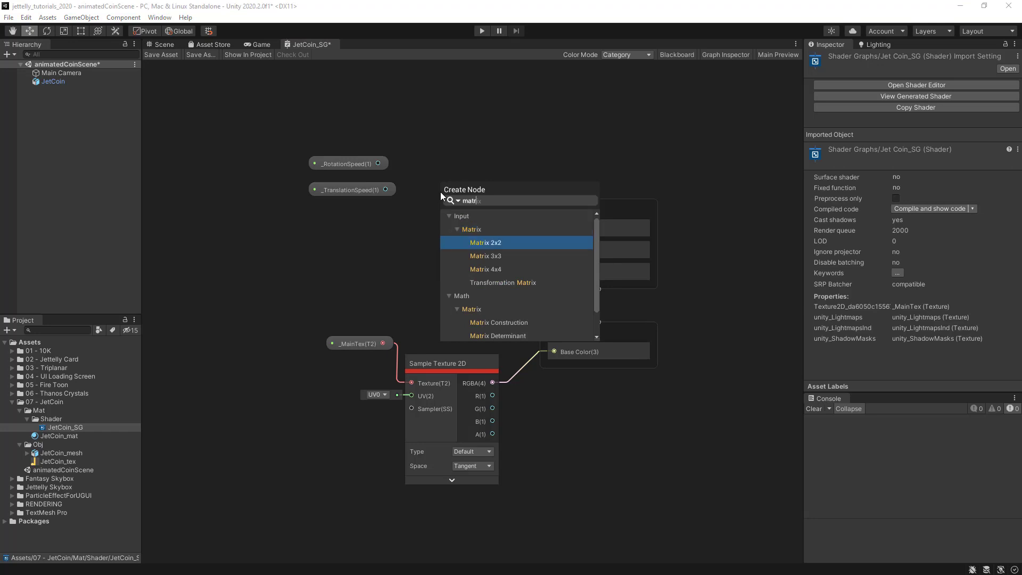
key(Down)
key(Return)
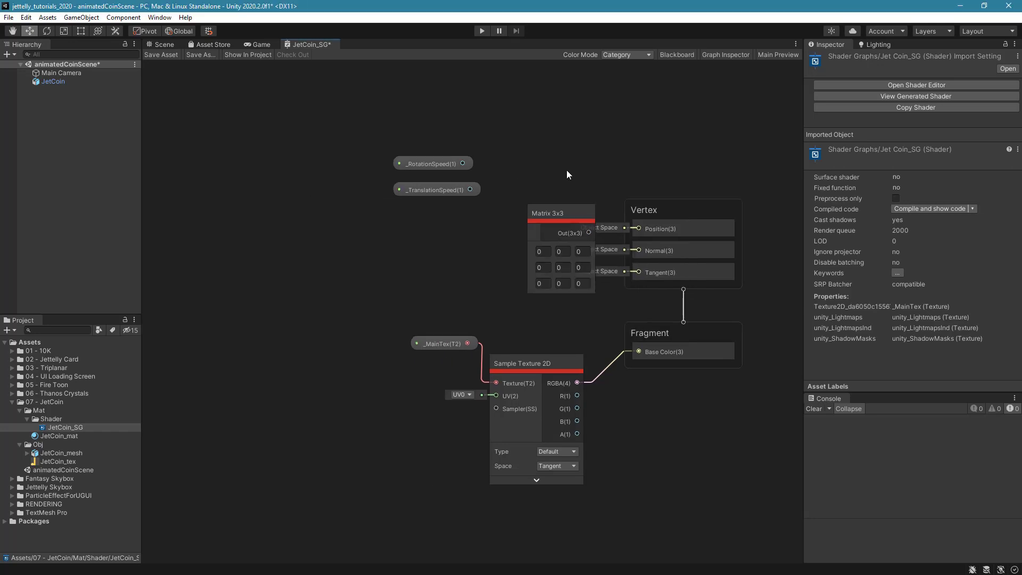
drag(411, 119, 512, 228)
drag(464, 186, 321, 322)
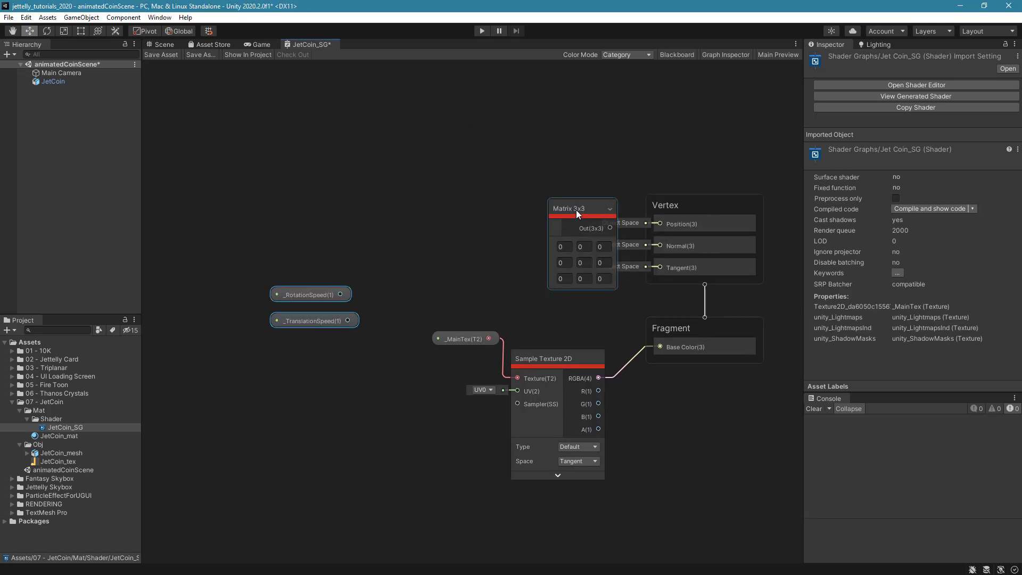
drag(575, 210, 361, 130)
click(486, 142)
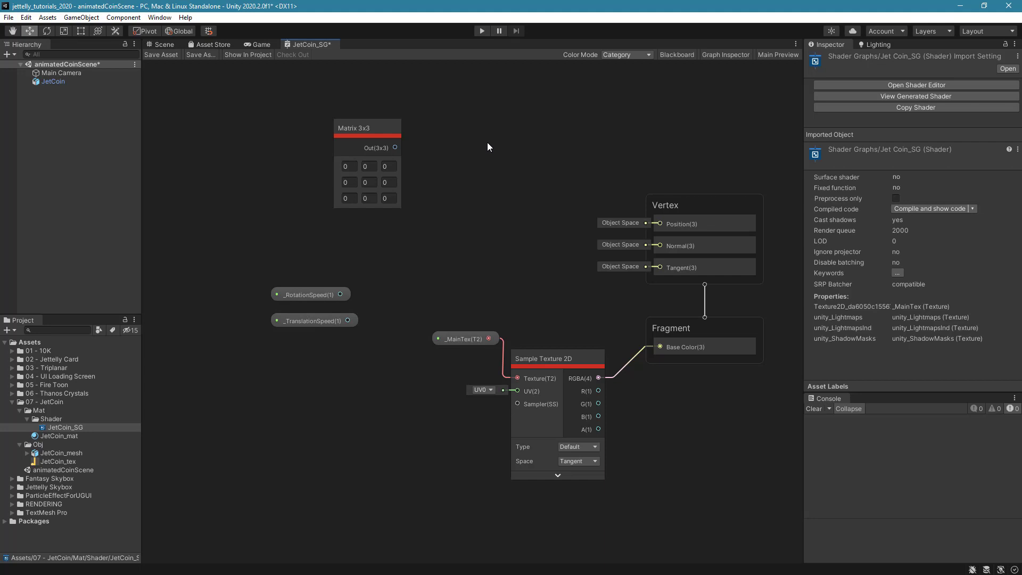
Enter 1 in the matrix's three diagonal fields to make it an identity matrix
click(349, 167)
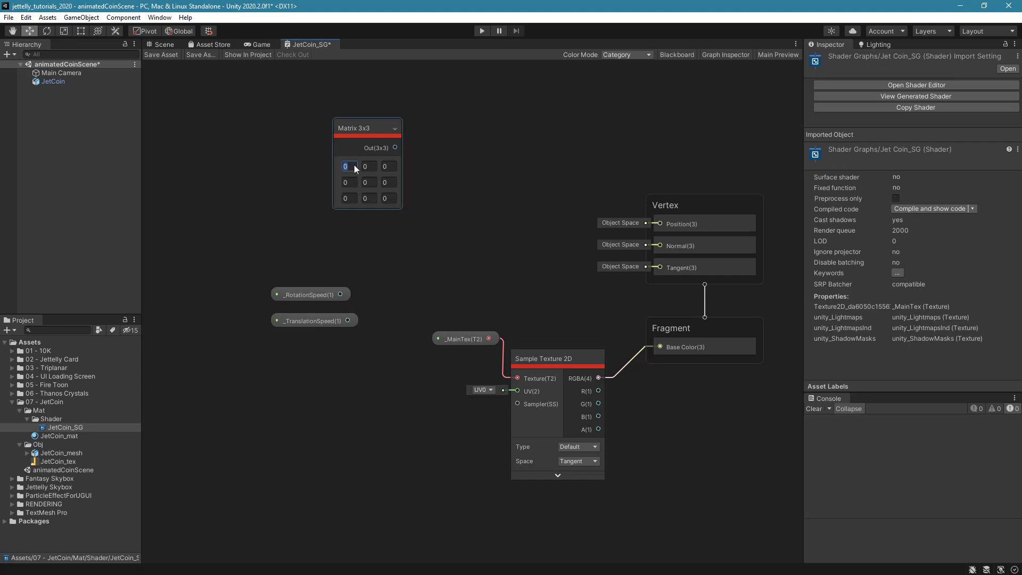
text(1)
click(370, 184)
text(1)
click(389, 198)
text(1)
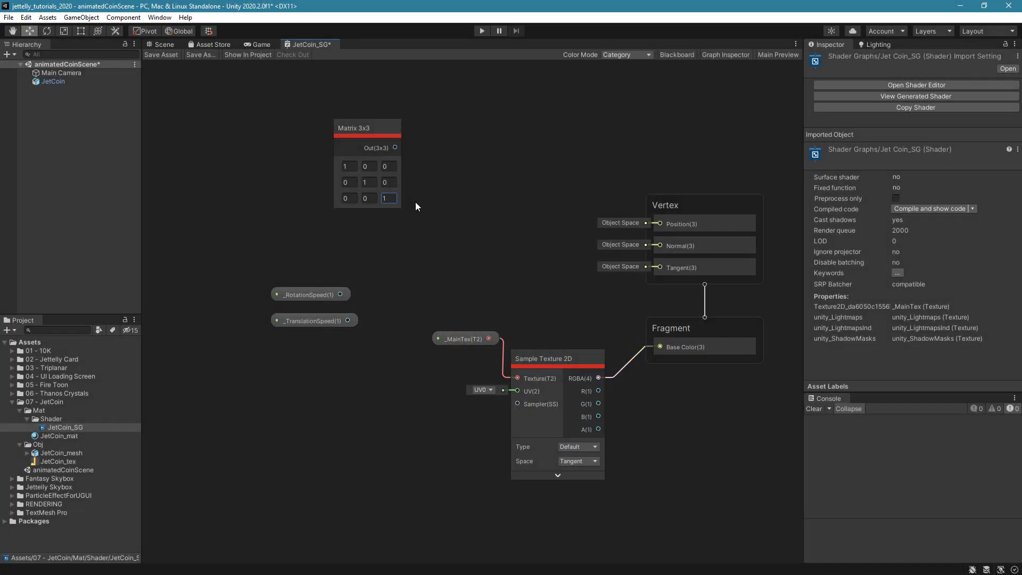
Add a Matrix Split node fed by the Matrix 3x3 output
key(space)
text(matri)
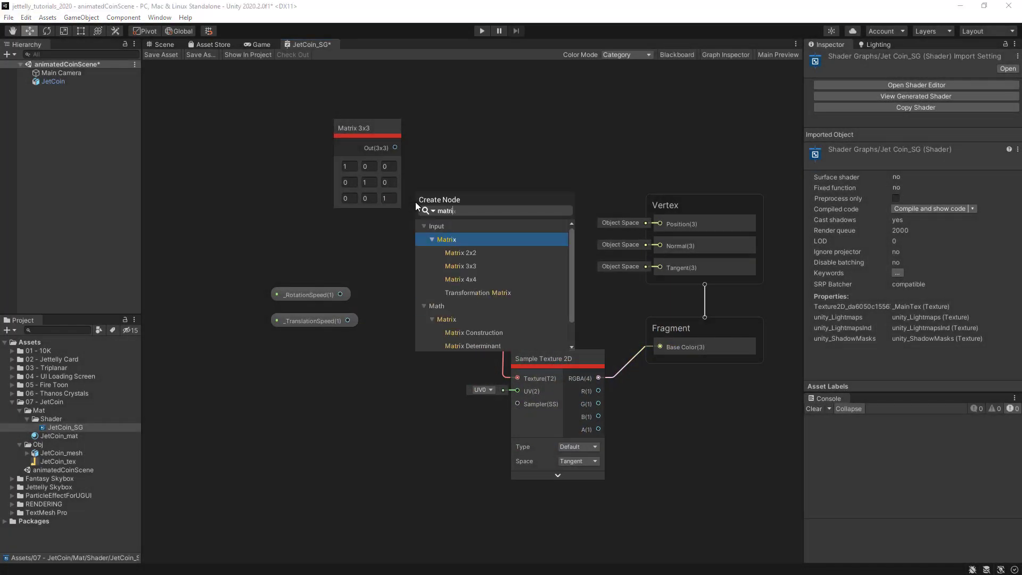
text(x s)
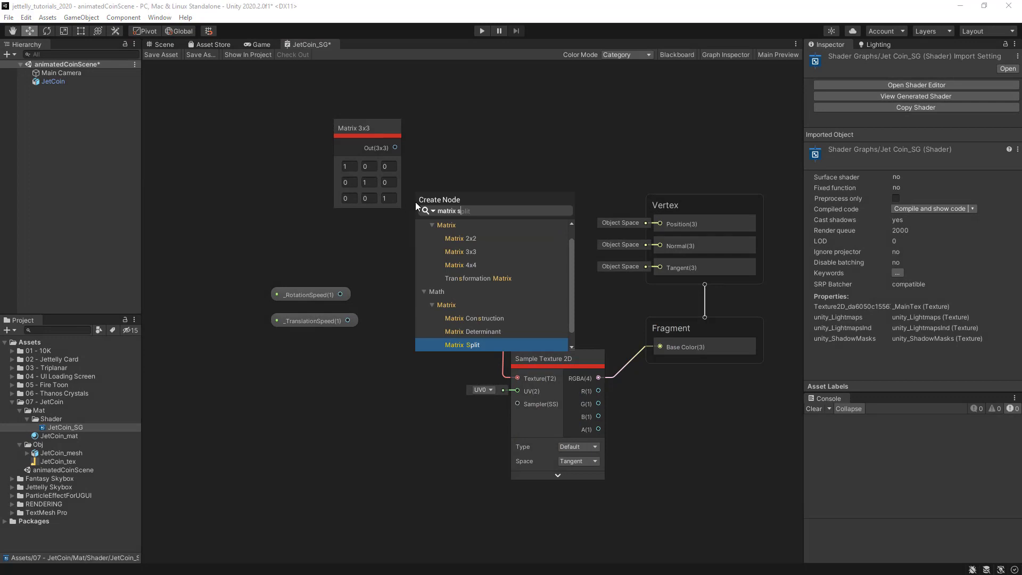
key(Return)
mouse_move(394, 147)
mouse_down()
mouse_move(419, 177)
mouse_move(424, 243)
mouse_move(437, 156)
mouse_up()
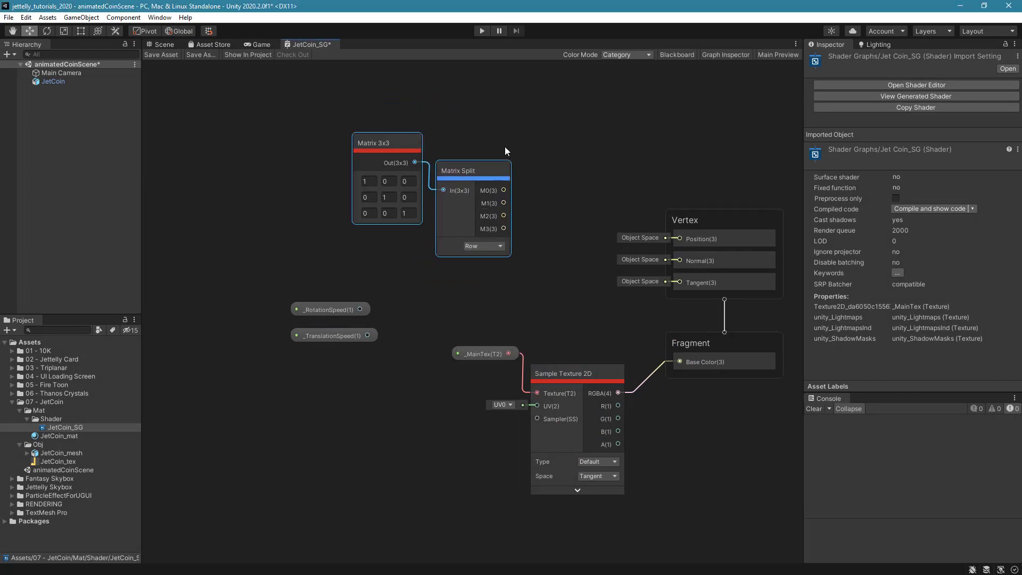
middle_drag(504, 146, 520, 174)
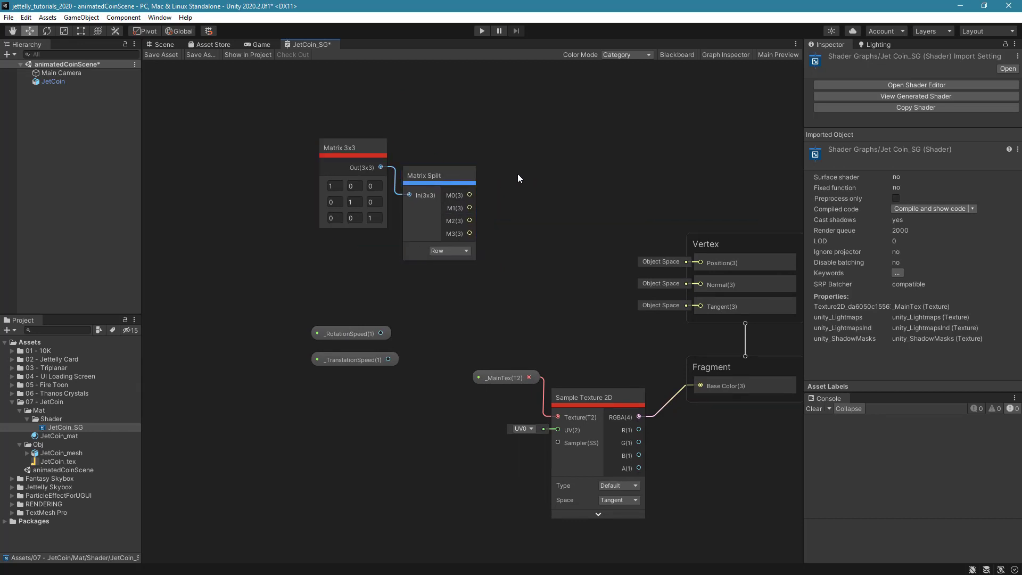
Add two Split nodes, one positioned below the other
key(space)
text(spl)
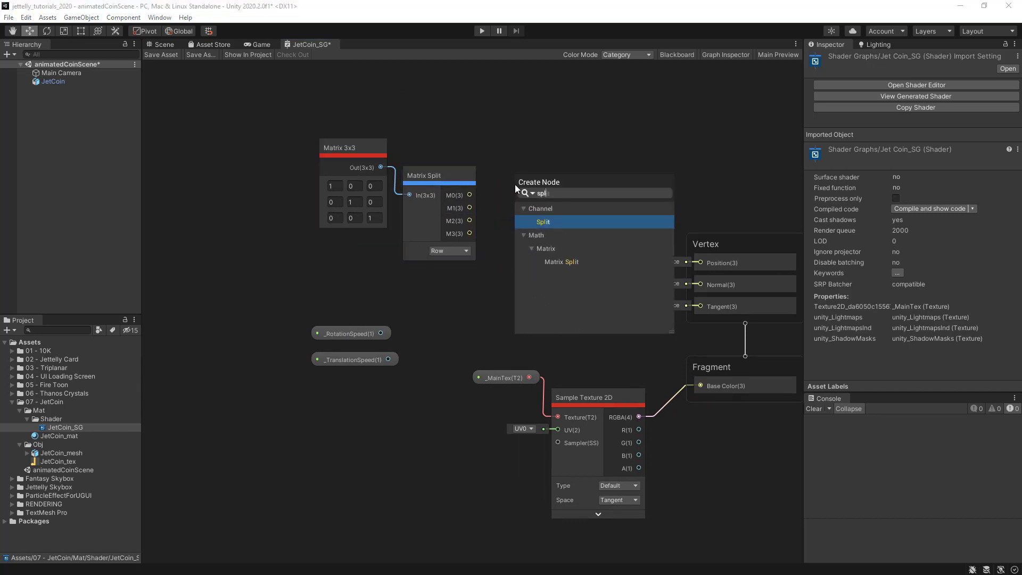
key(Return)
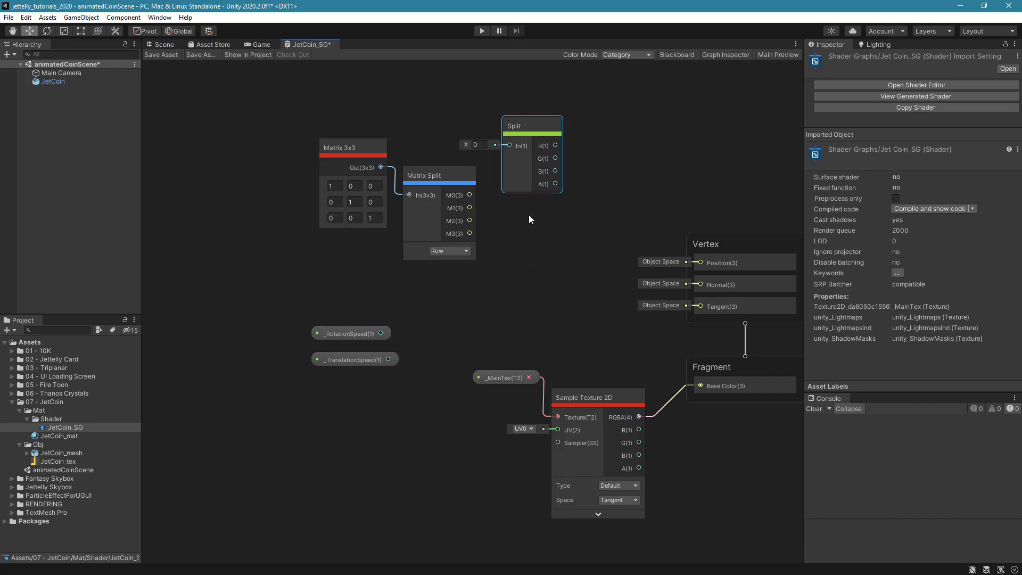
key(space)
text(spl)
key(Return)
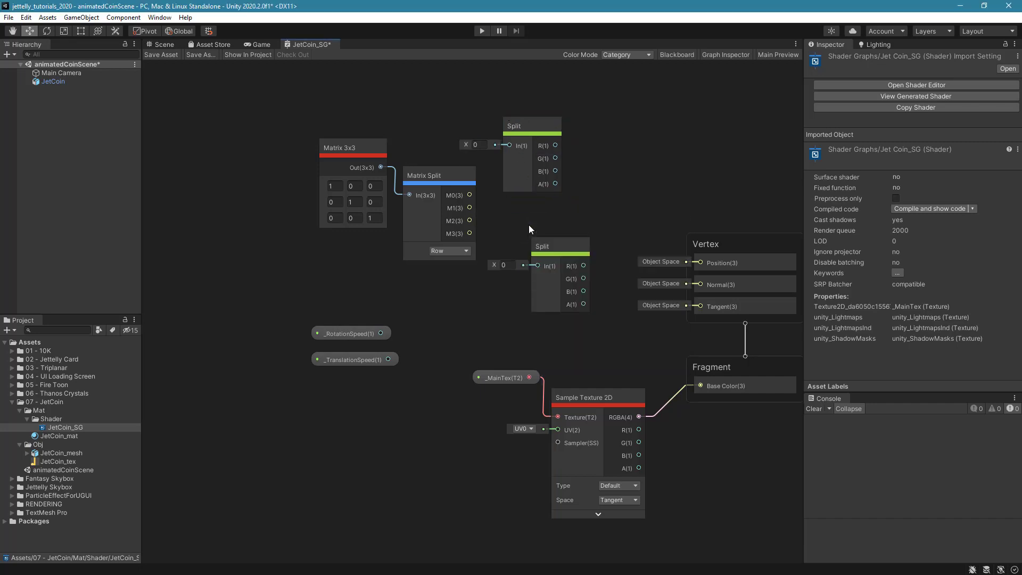
drag(553, 244, 523, 263)
Wire Matrix Split's M0 to the upper Split and M2 to the lower Split, then regroup the nodes
drag(469, 195, 503, 149)
click(533, 119)
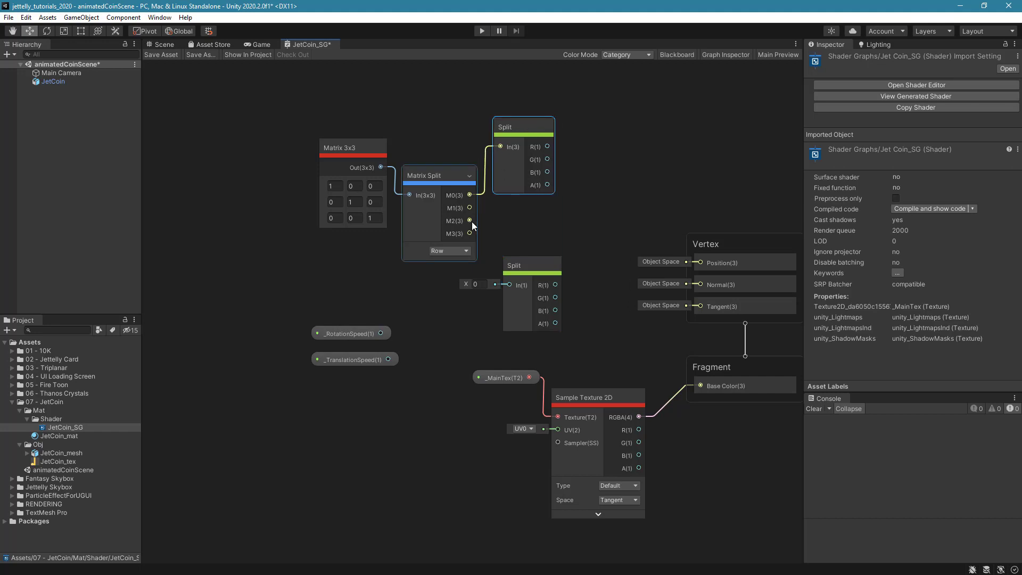
mouse_move(469, 221)
mouse_down()
mouse_move(509, 285)
mouse_move(532, 246)
mouse_up()
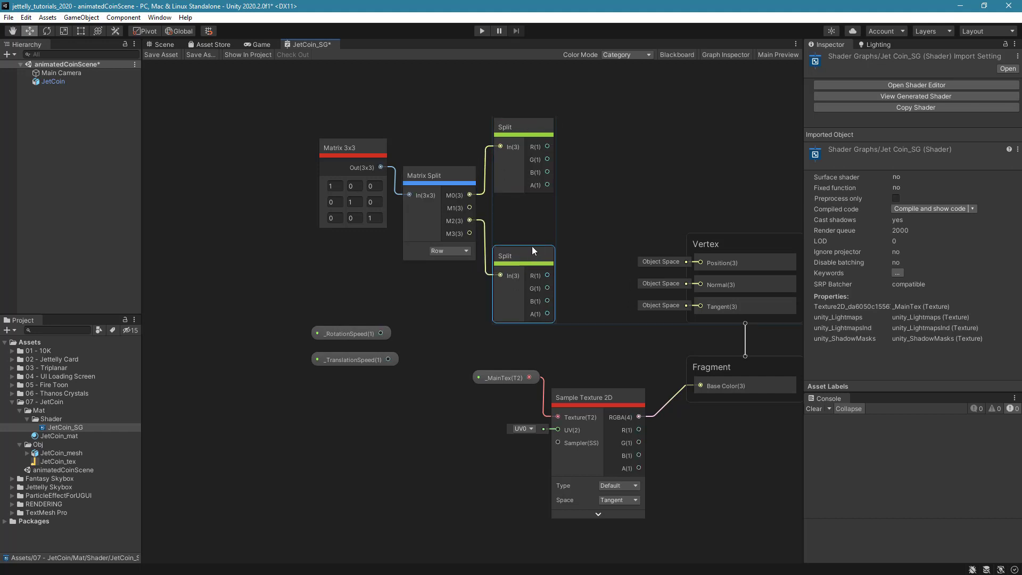
scroll(531, 246, down, 2)
scroll(512, 223, down, 2)
mouse_move(399, 119)
mouse_down()
mouse_move(524, 237)
mouse_move(385, 187)
mouse_up()
middle_drag(471, 215, 563, 267)
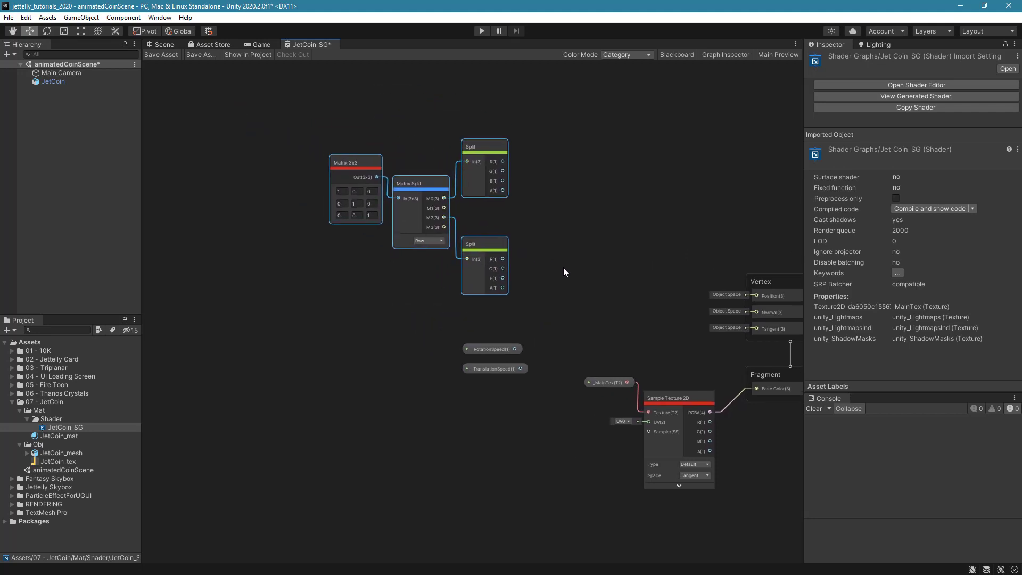
click(559, 253)
Add a Time node and a Multiply node to the graph
scroll(548, 259, up, 1)
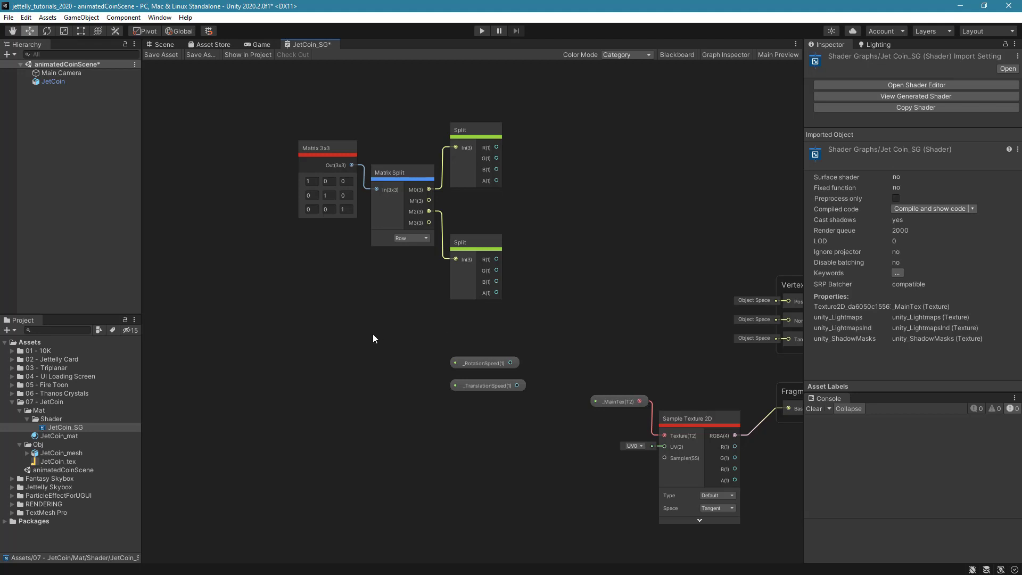
key(space)
text(time)
key(Return)
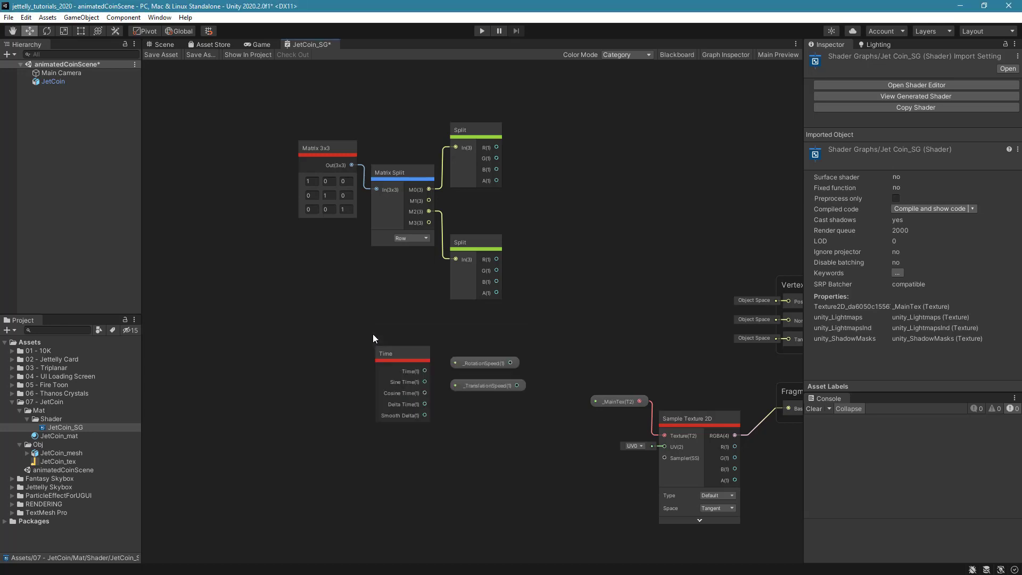
drag(380, 349, 307, 405)
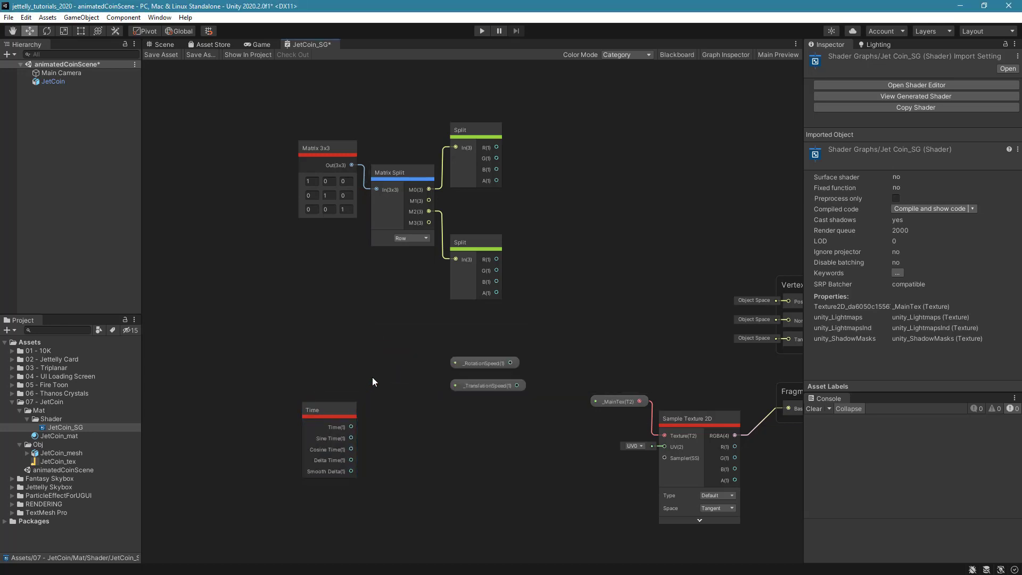
key(space)
text(multiply)
key(Return)
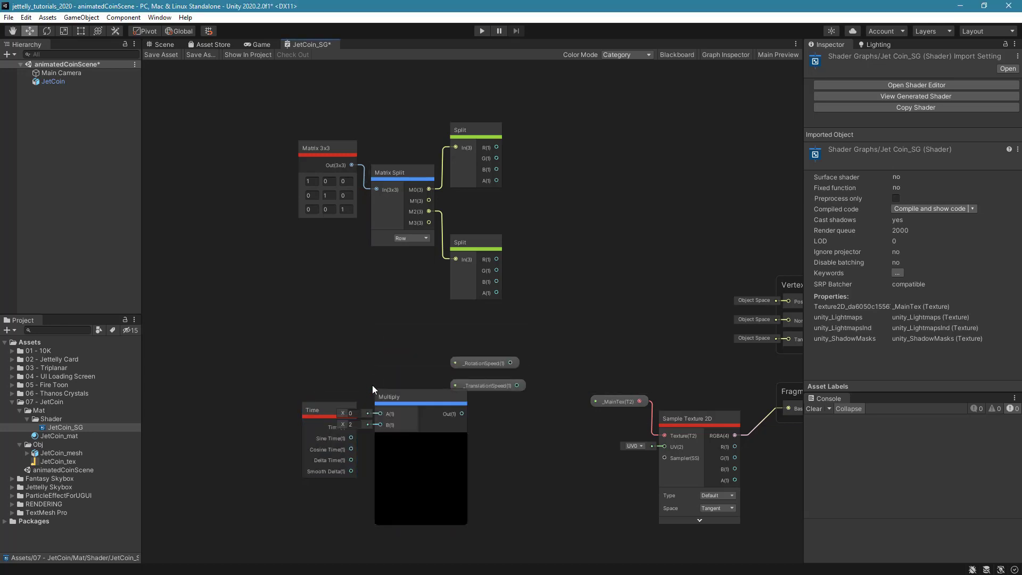
Wire _RotationSpeed into Multiply A and Time into Multiply B, tidying the nodes
scroll(372, 385, up, 3)
click(473, 366)
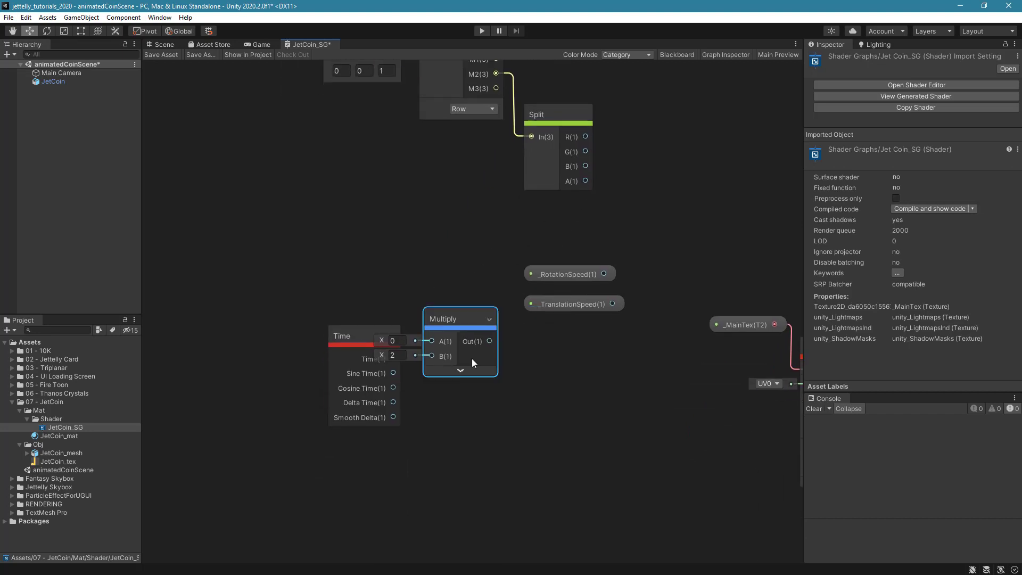
mouse_move(577, 272)
mouse_down()
mouse_move(366, 275)
mouse_move(427, 349)
mouse_up()
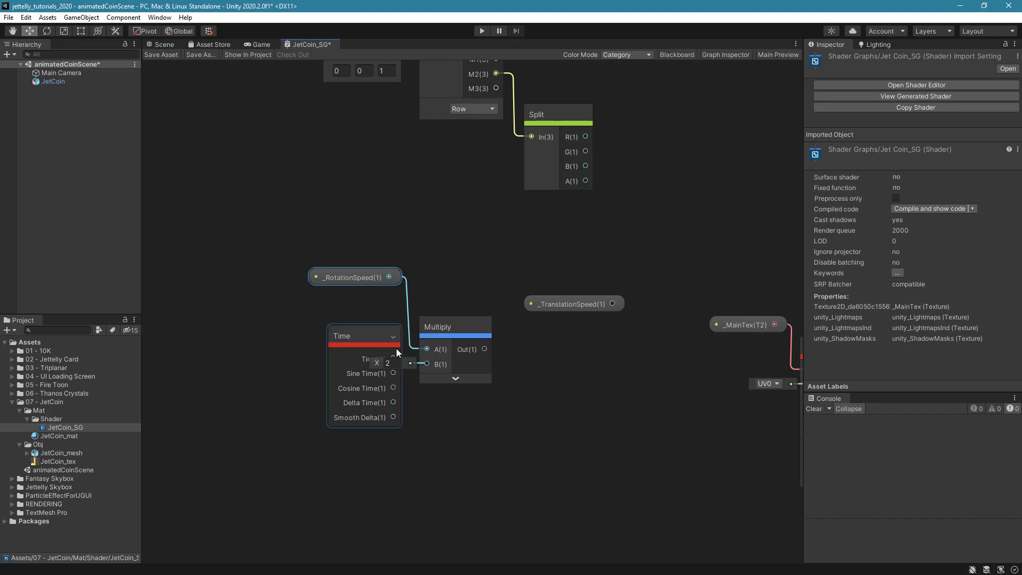
mouse_move(363, 353)
mouse_down()
mouse_move(343, 391)
mouse_move(426, 364)
mouse_up()
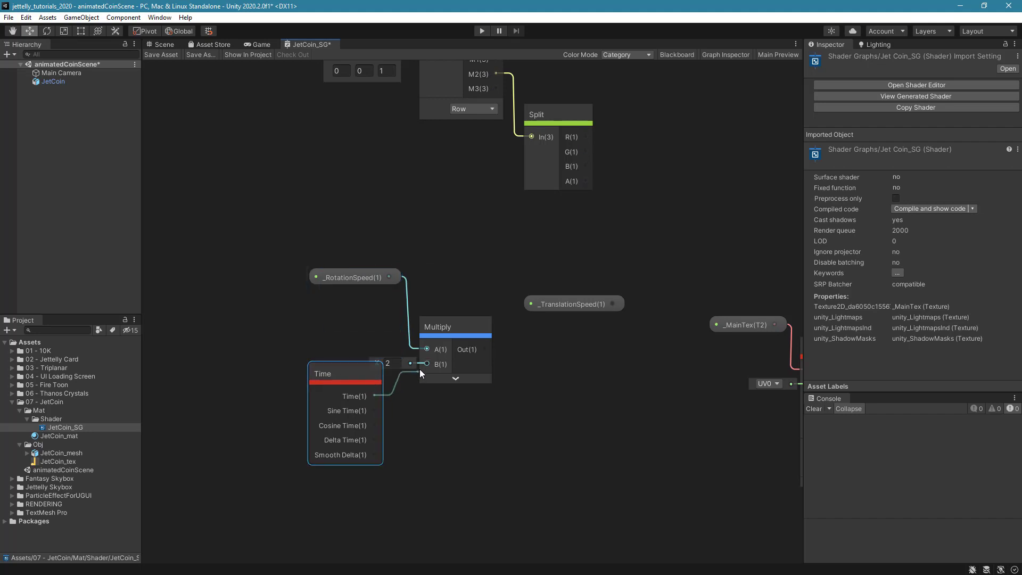
drag(454, 328, 441, 338)
drag(365, 272, 345, 319)
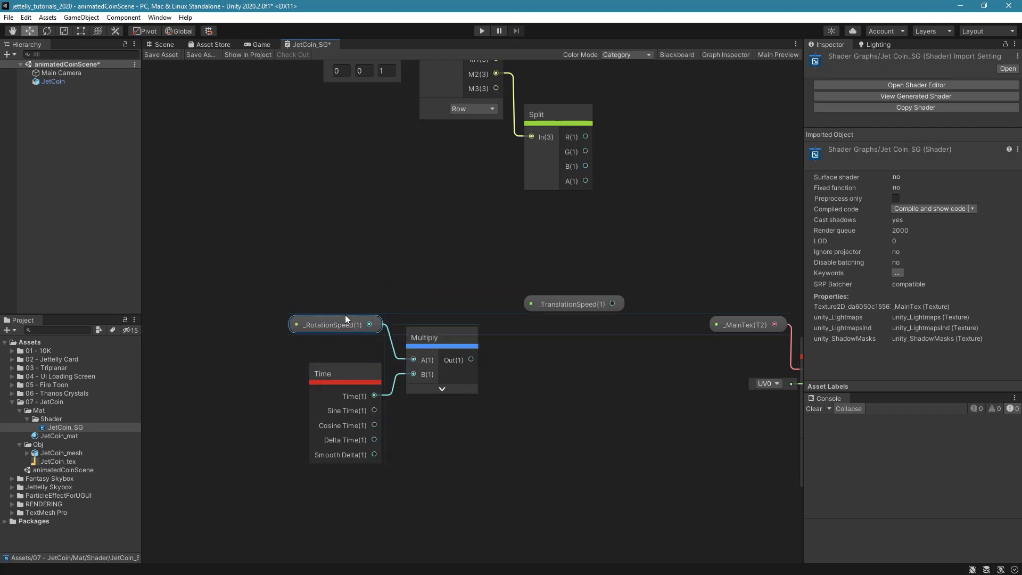
click(462, 301)
mouse_move(653, 142)
middle_down()
mouse_move(567, 279)
mouse_move(567, 251)
middle_up()
Add an Add node beside the top Split and wire Split R into its A input
scroll(555, 282, down, 2)
key(space)
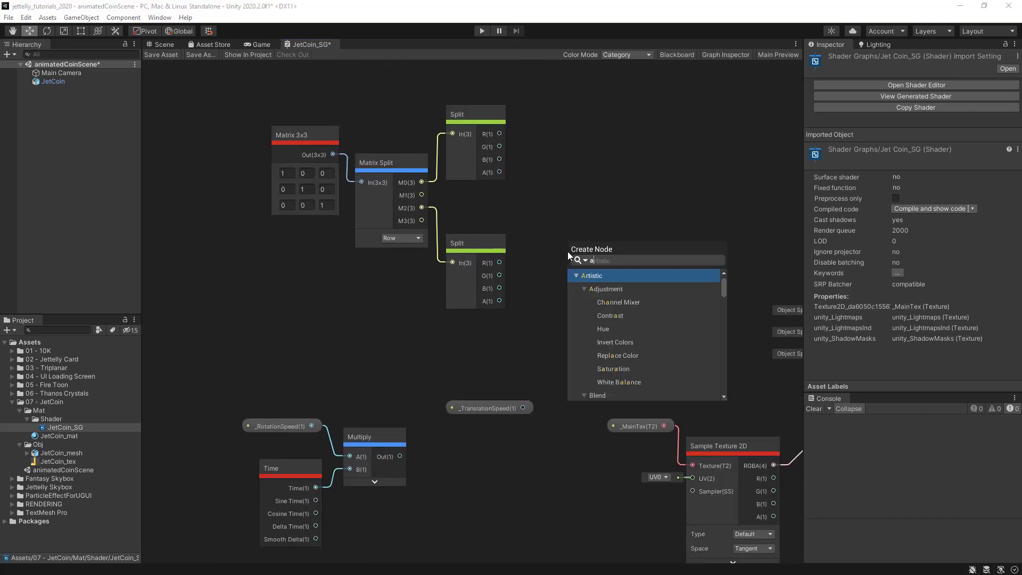
text(add)
key(Return)
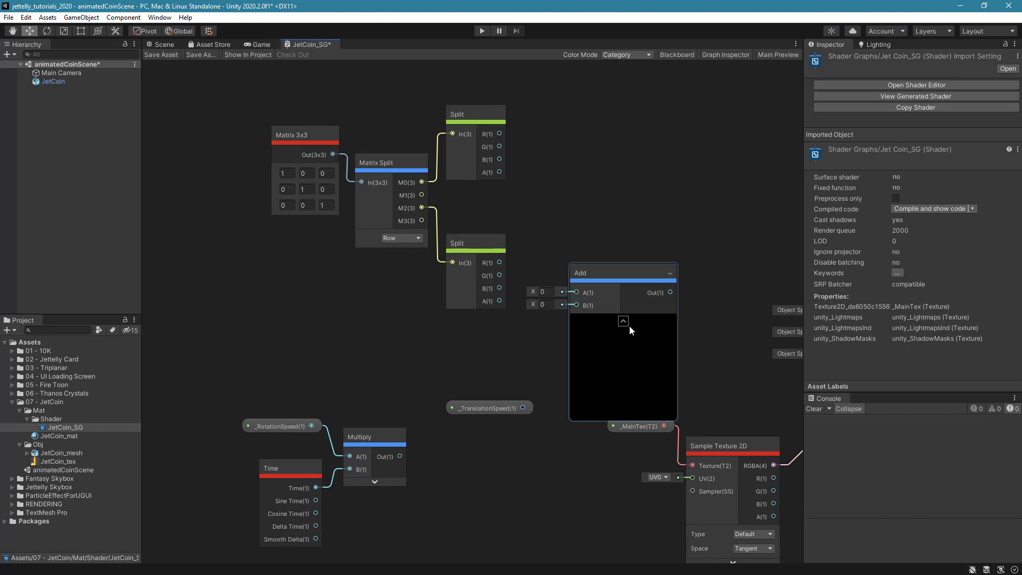
click(623, 322)
drag(599, 273, 610, 143)
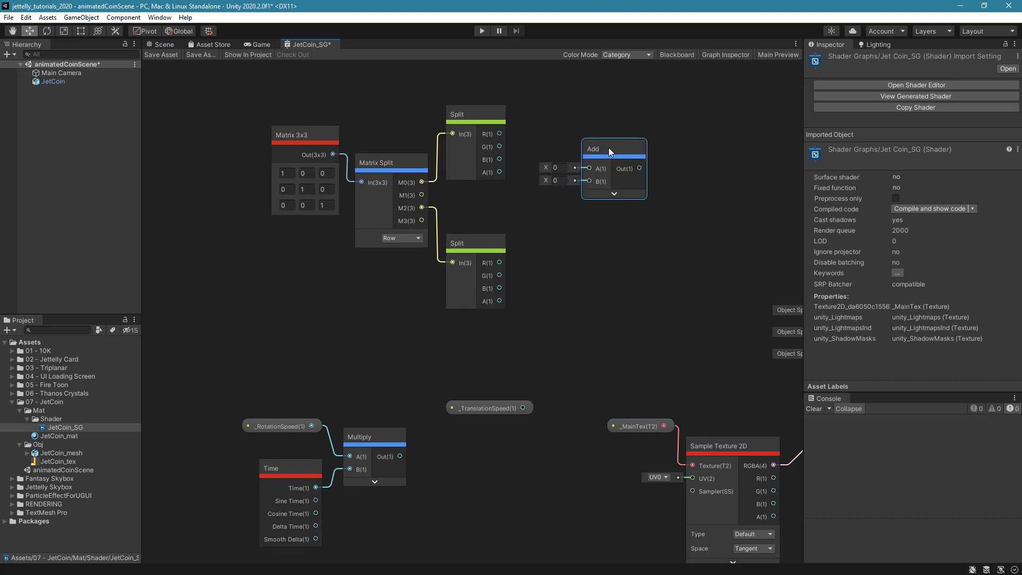
drag(499, 133, 587, 162)
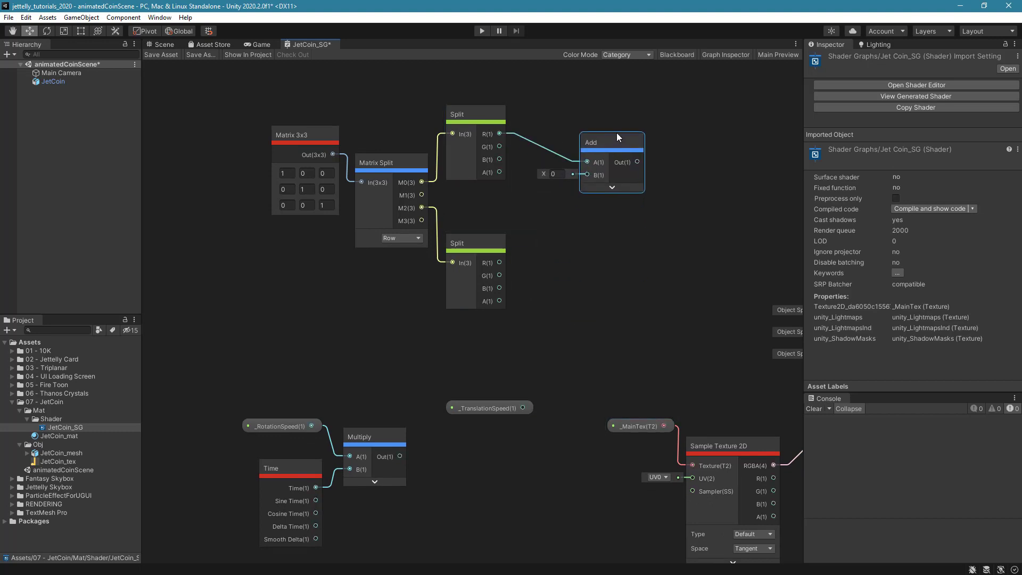
middle_drag(599, 135, 613, 174)
drag(613, 175, 564, 137)
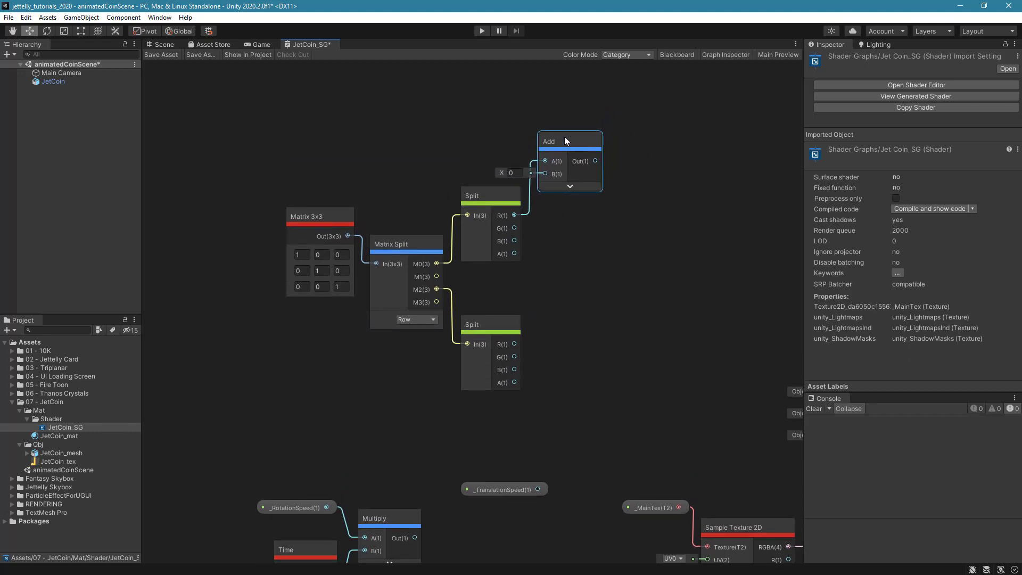
Move the rotation nodes up and connect the Multiply output to Add's B input
drag(244, 452, 384, 522)
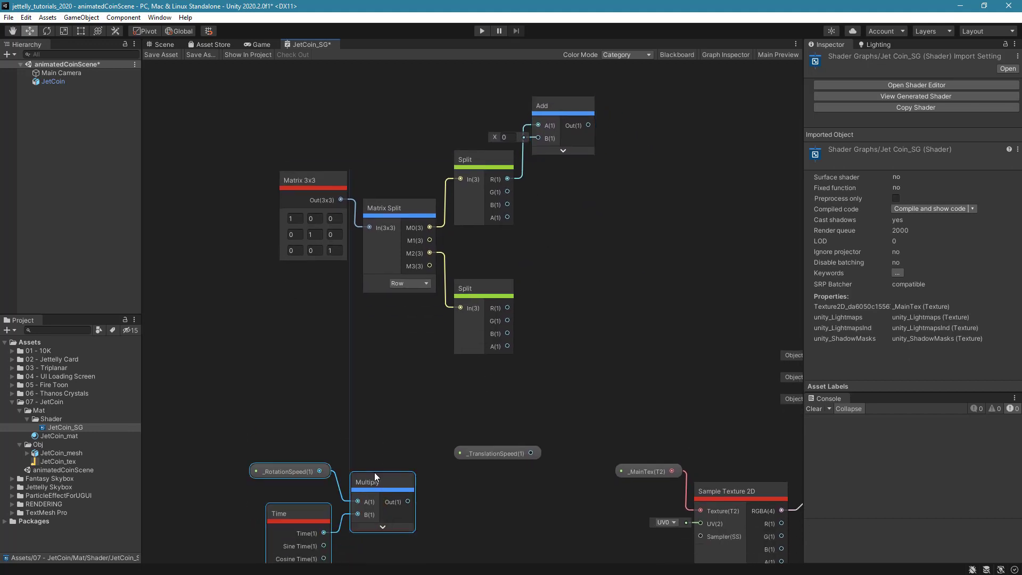
drag(375, 479, 330, 364)
click(396, 407)
drag(356, 407, 531, 159)
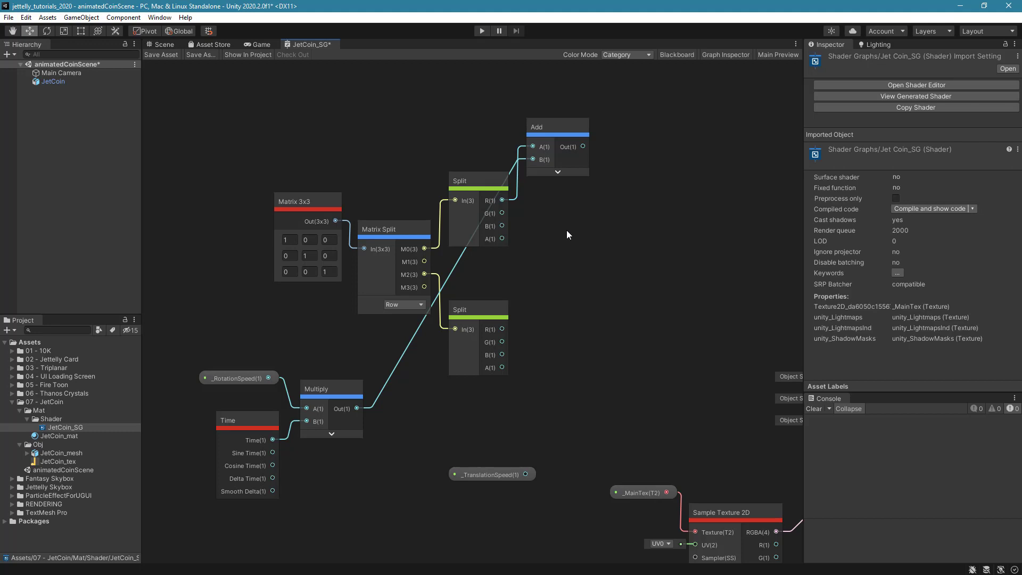
Change the Matrix 3x3's first entry to 0
click(292, 239)
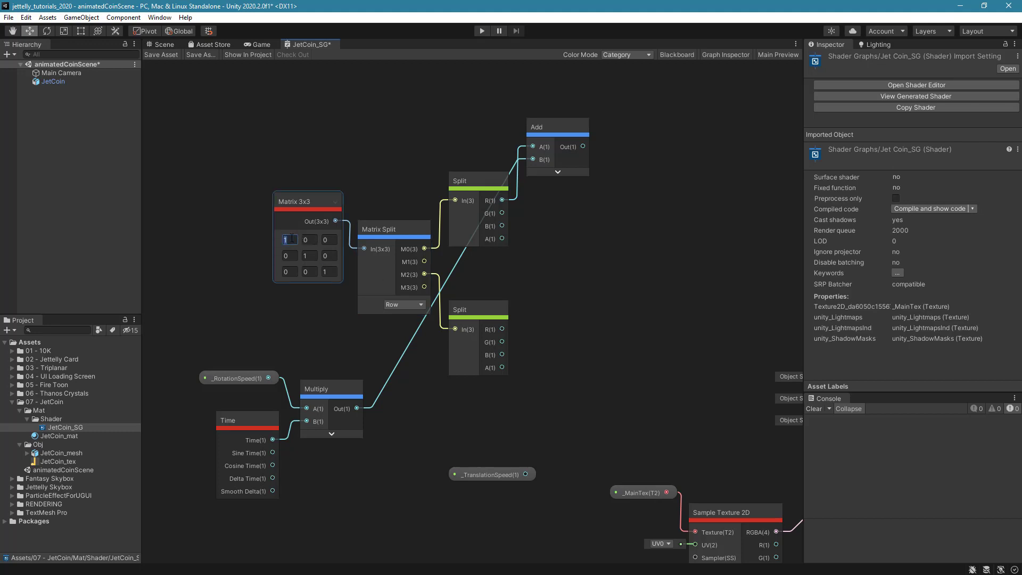
text(0)
click(544, 315)
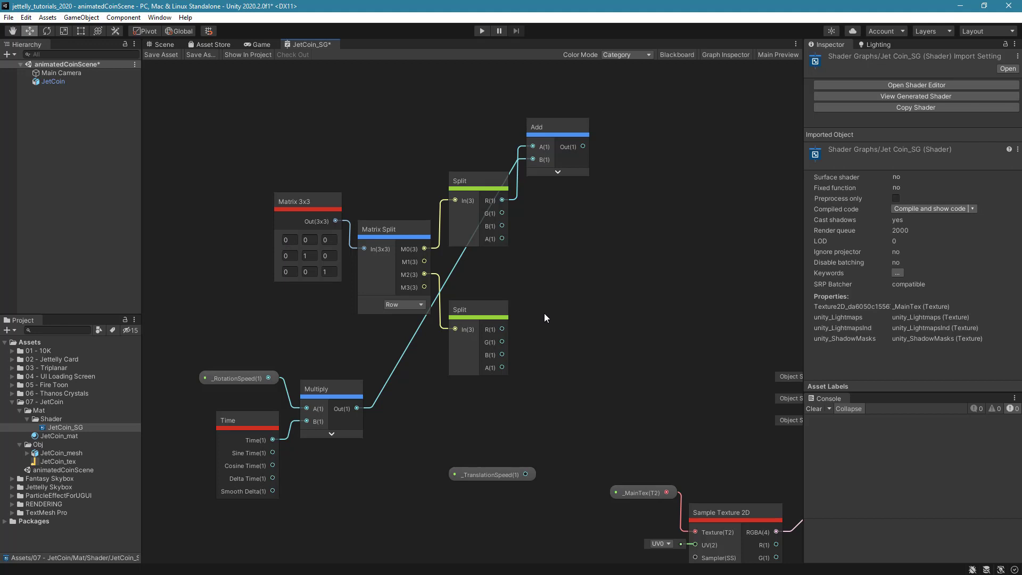
Add a Cosine node taking the first Add node's output
key(space)
text(cosi)
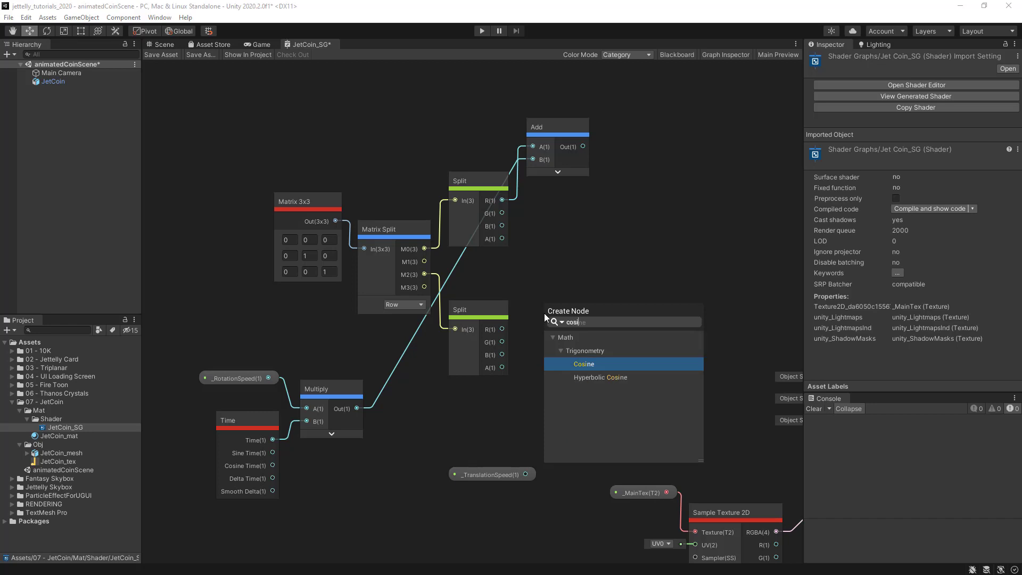
key(Return)
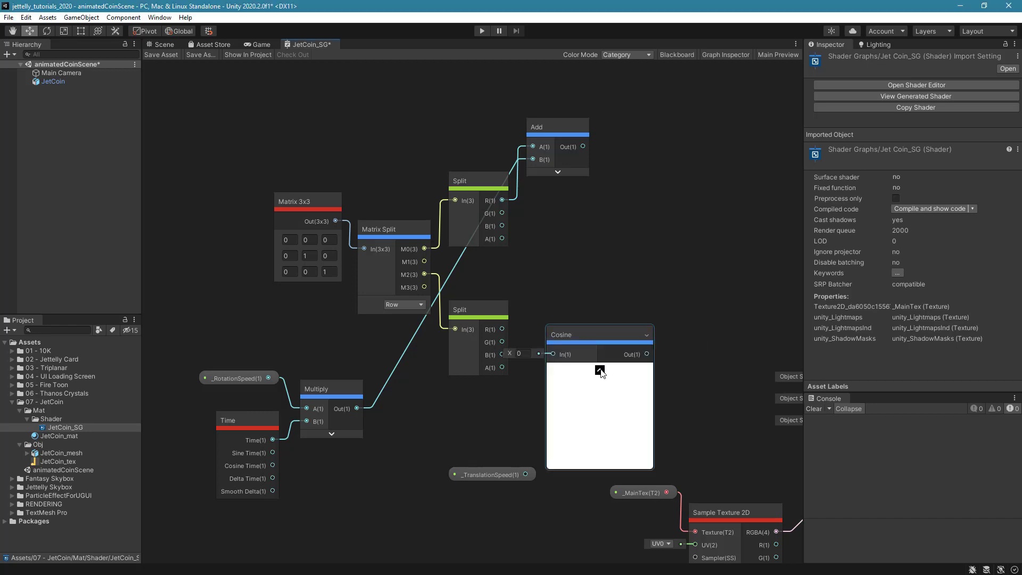
drag(591, 329, 652, 209)
mouse_move(582, 146)
mouse_down()
mouse_move(619, 229)
mouse_move(628, 176)
mouse_up()
click(700, 256)
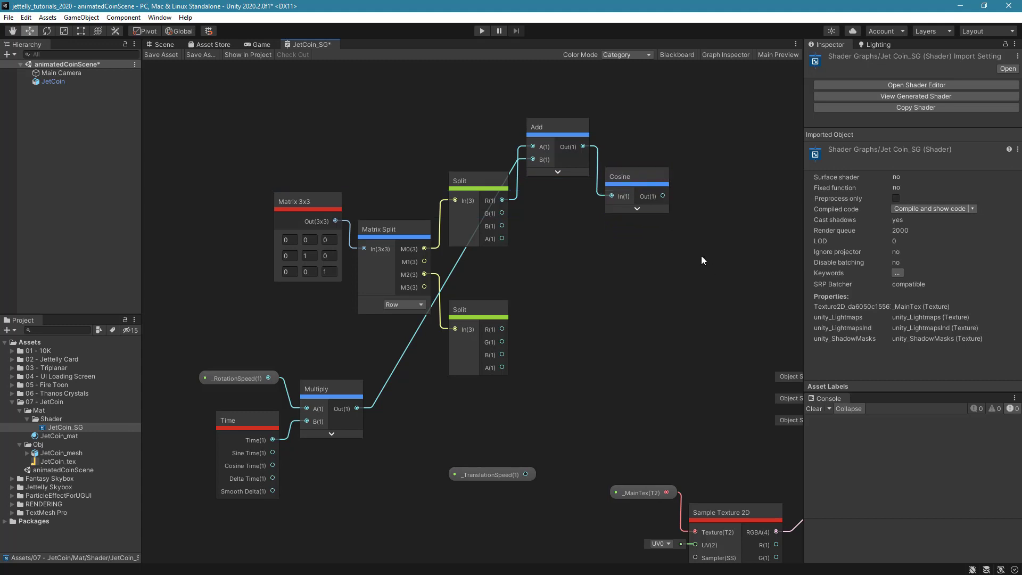
Add a Vector 3 node with the Cosine output wired into X
key(space)
text(vec)
key(Down)
key(Down)
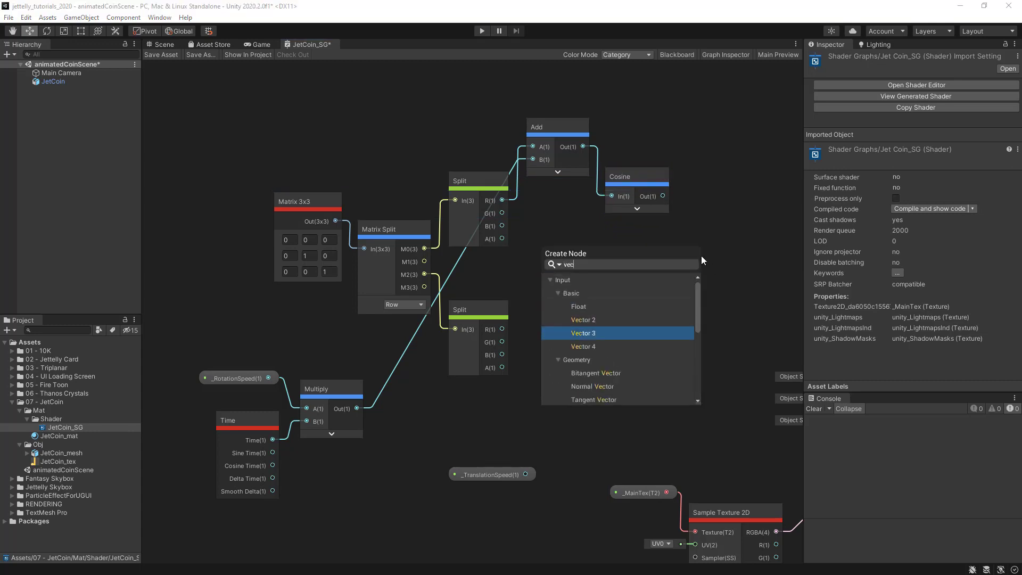
key(Return)
mouse_move(663, 196)
mouse_down()
mouse_move(709, 276)
mouse_move(709, 296)
mouse_move(725, 184)
mouse_up()
click(709, 289)
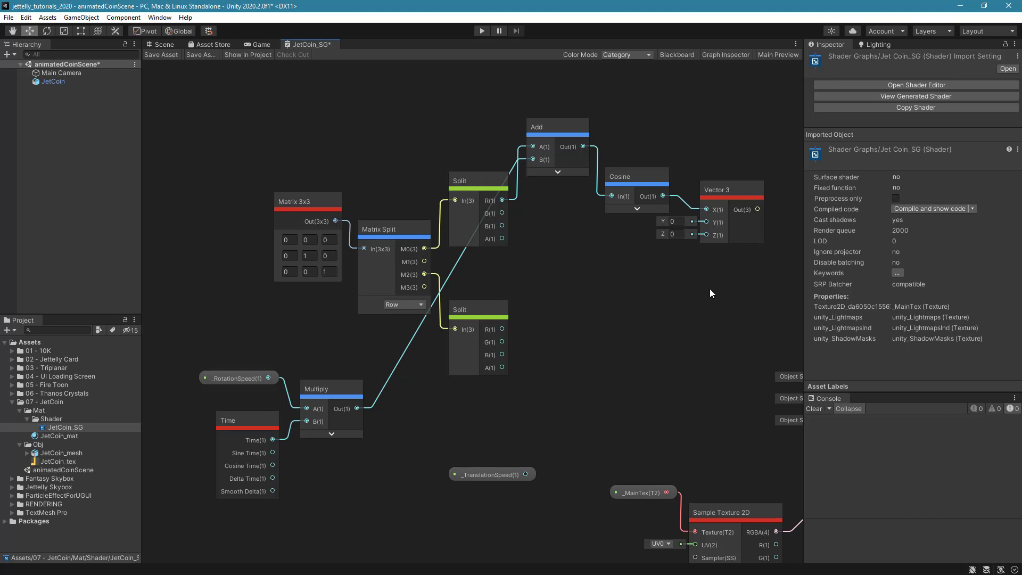
Add a second Add node summing upper Split B and the Multiply output
key(space)
text(add)
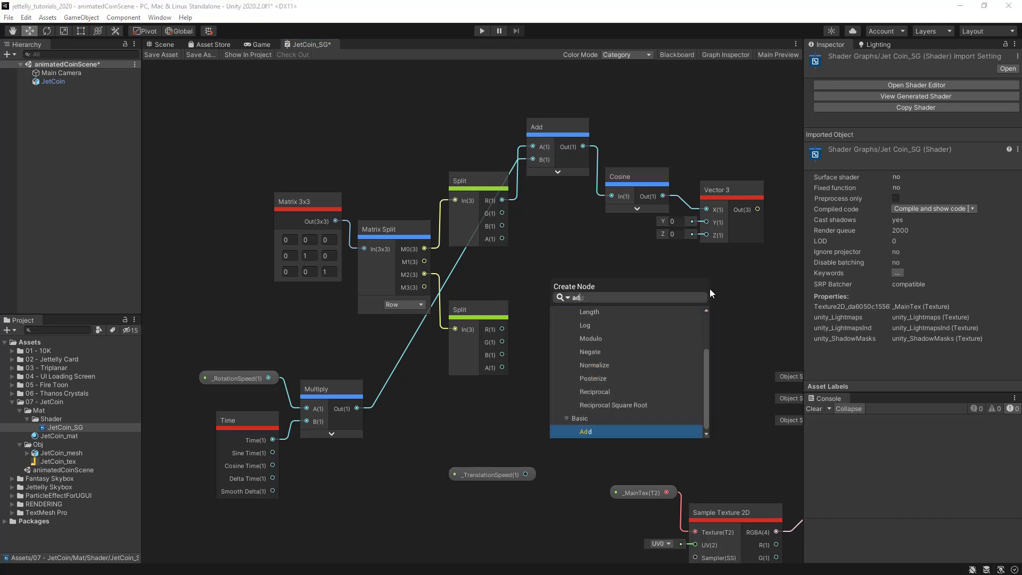
key(Return)
mouse_move(747, 307)
mouse_down()
mouse_move(615, 293)
mouse_move(557, 258)
mouse_up()
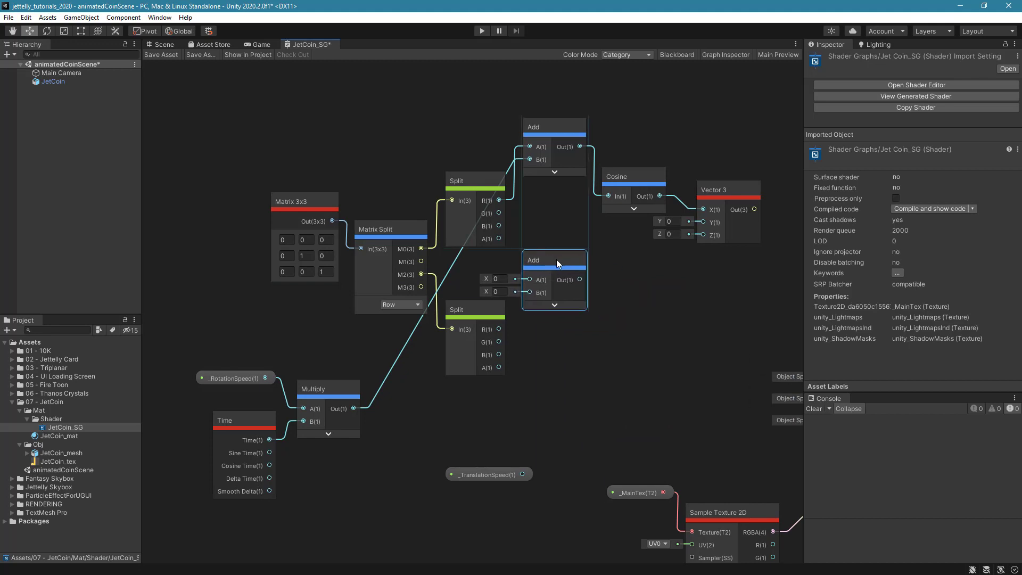
drag(499, 225, 529, 280)
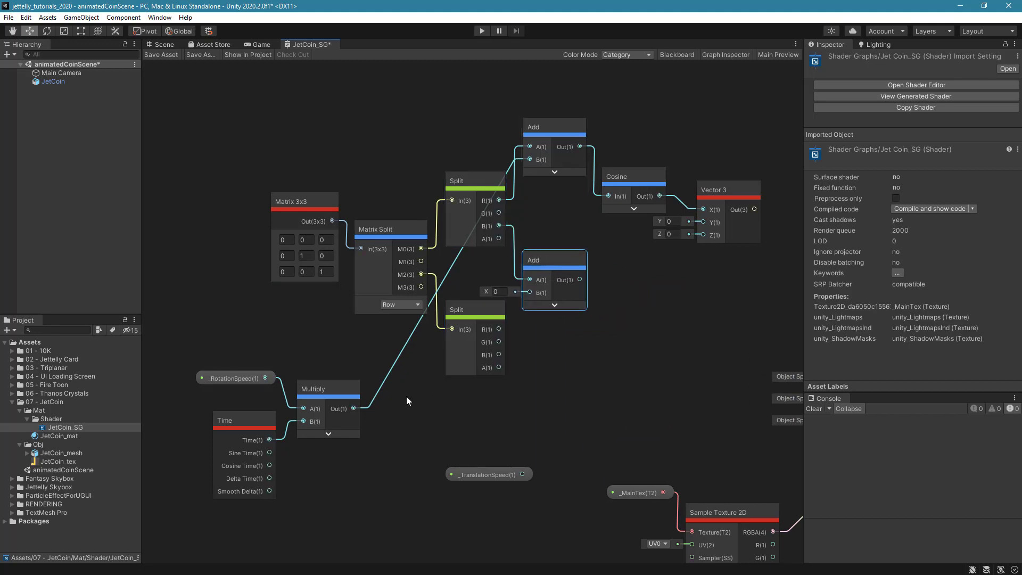
drag(354, 408, 529, 292)
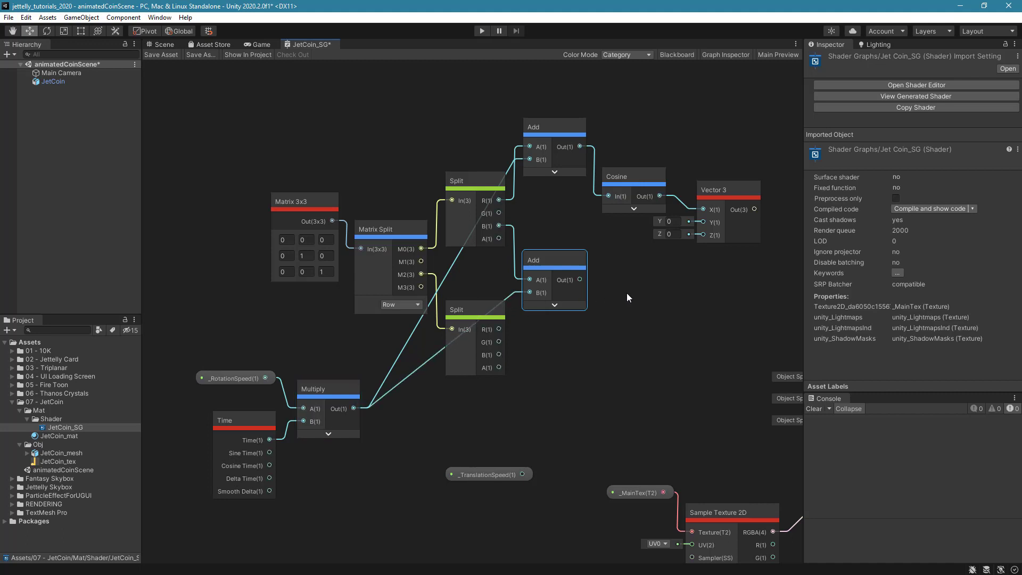
click(640, 291)
Pass the second Add through a Sine node into Vector 3 Z
key(space)
text(sine)
key(Down)
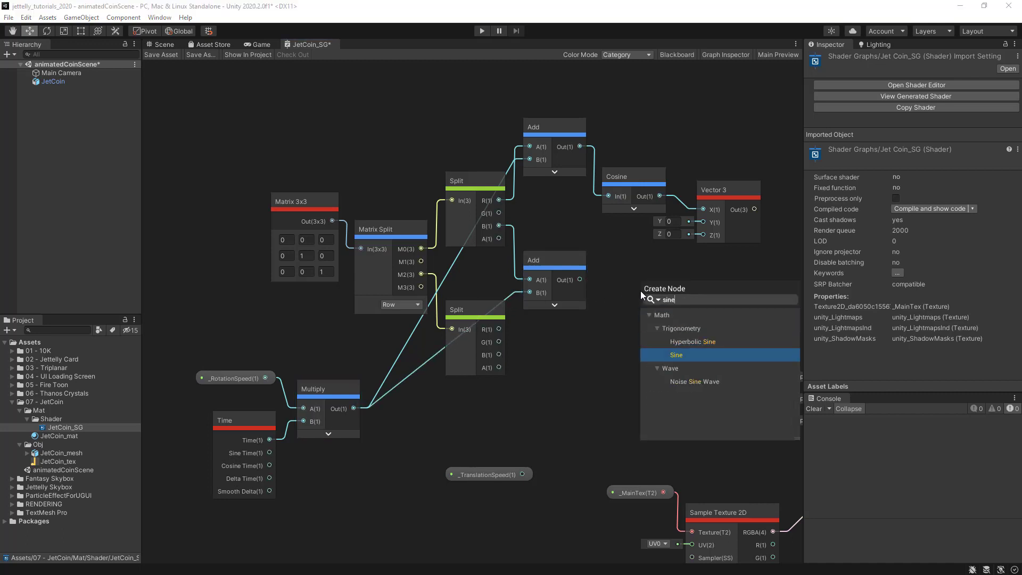
key(Return)
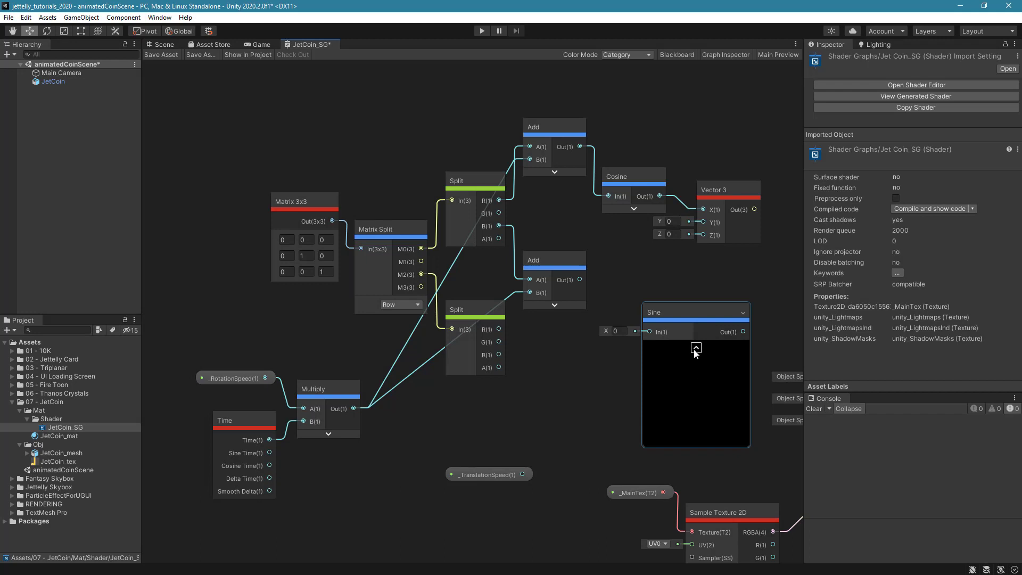
click(695, 348)
drag(671, 305, 629, 316)
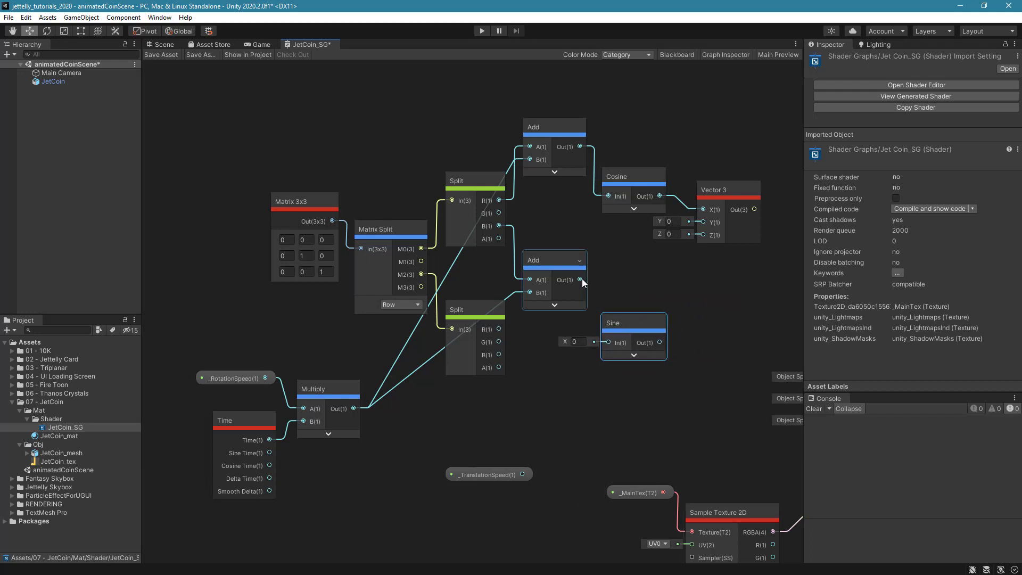
mouse_move(580, 280)
mouse_down()
mouse_move(608, 342)
mouse_move(627, 249)
mouse_up()
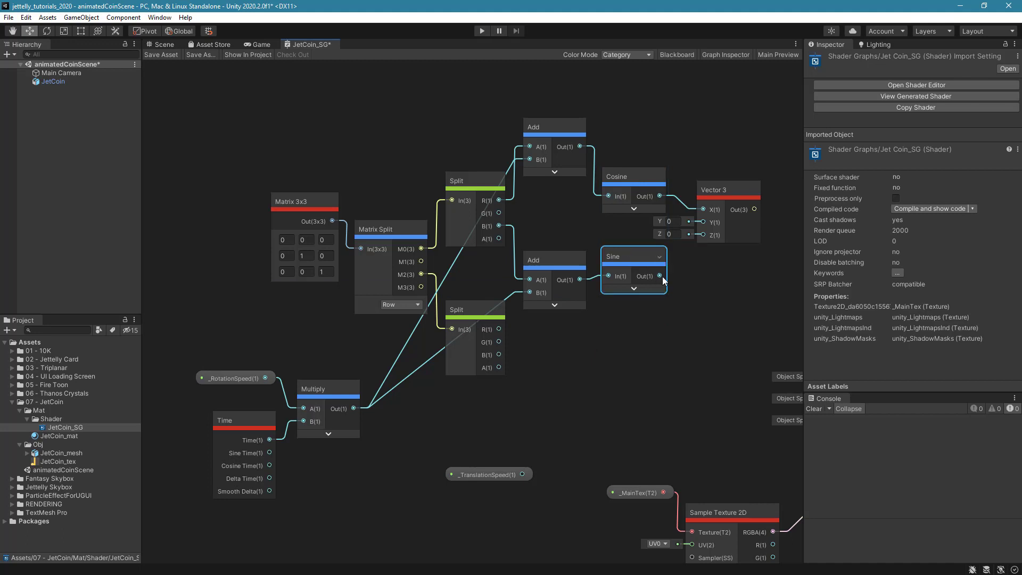
drag(660, 276, 681, 274)
drag(700, 234, 702, 234)
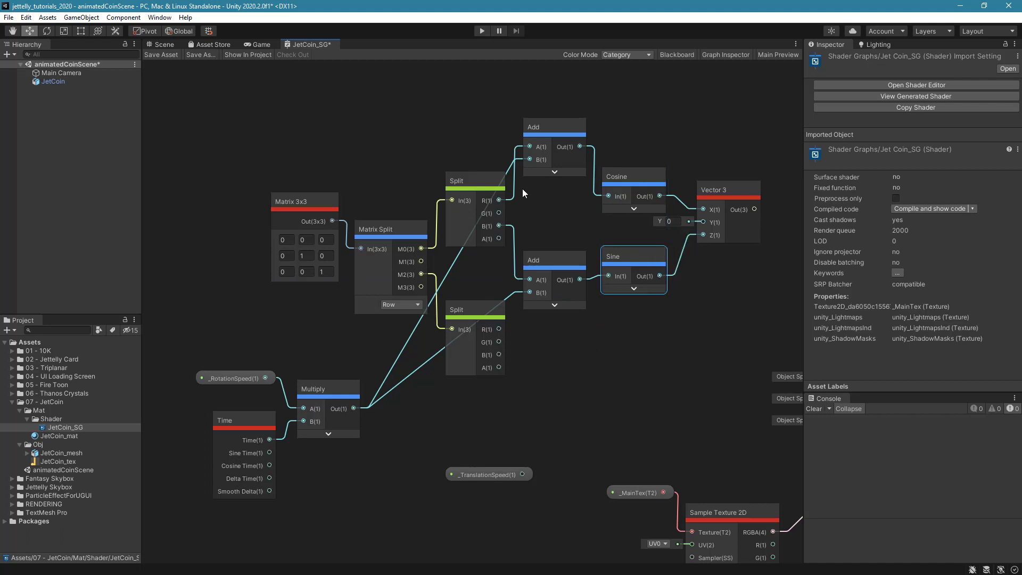
Connect upper Split G to Vector 3 Y and tidy the Sine, Vector 3 and Cosine nodes
drag(499, 213, 703, 221)
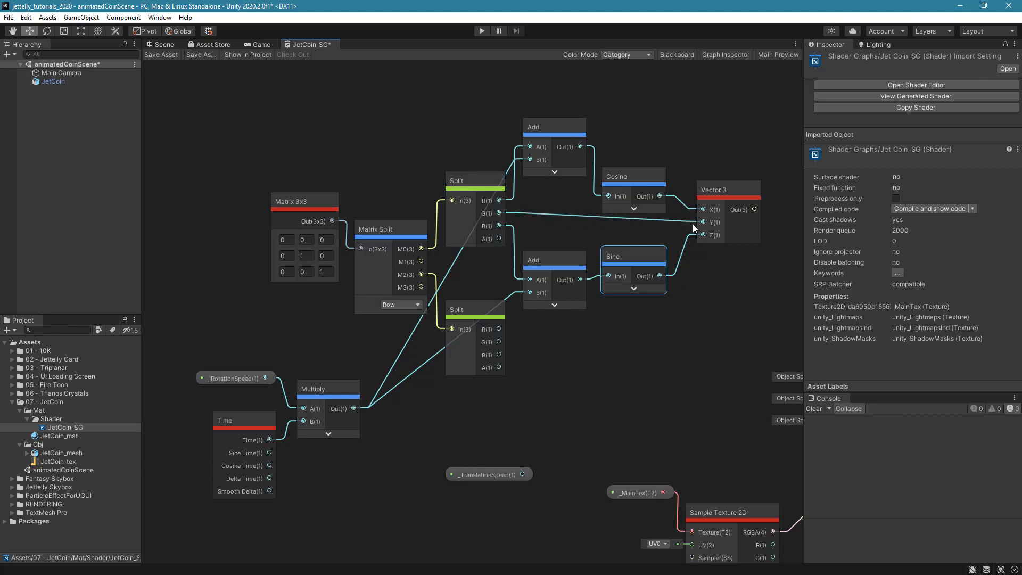
drag(552, 258, 551, 268)
drag(637, 256, 637, 244)
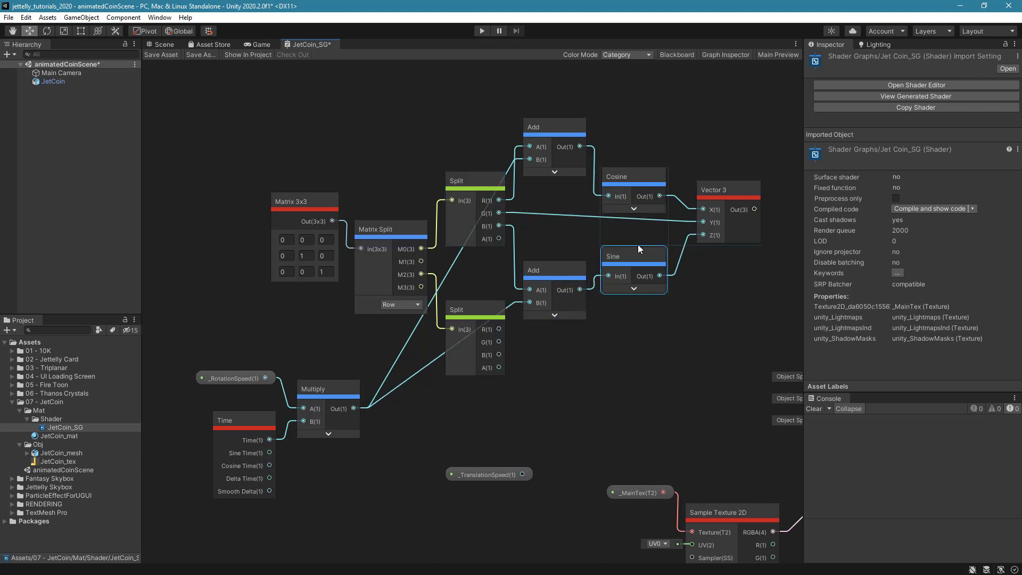
drag(732, 188, 731, 179)
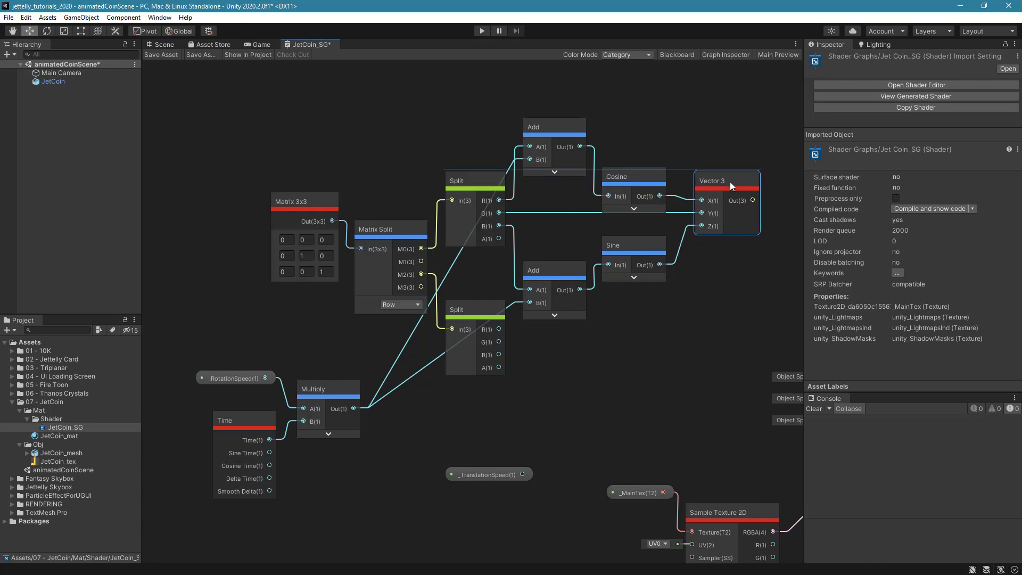
drag(645, 177, 645, 165)
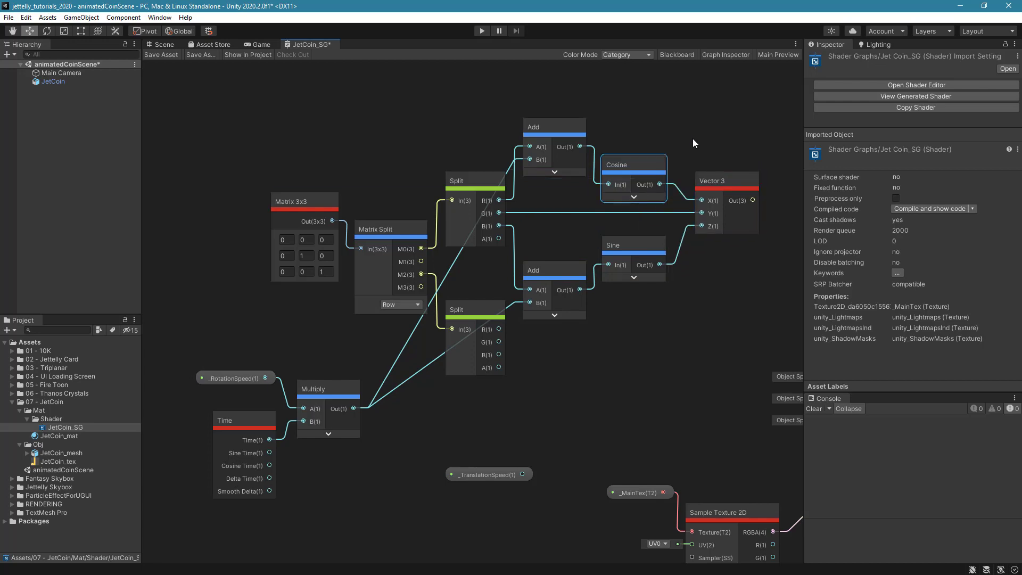
click(703, 147)
Add a third Add node below the lower Split and feed the Multiply output into its B
key(space)
text(ad)
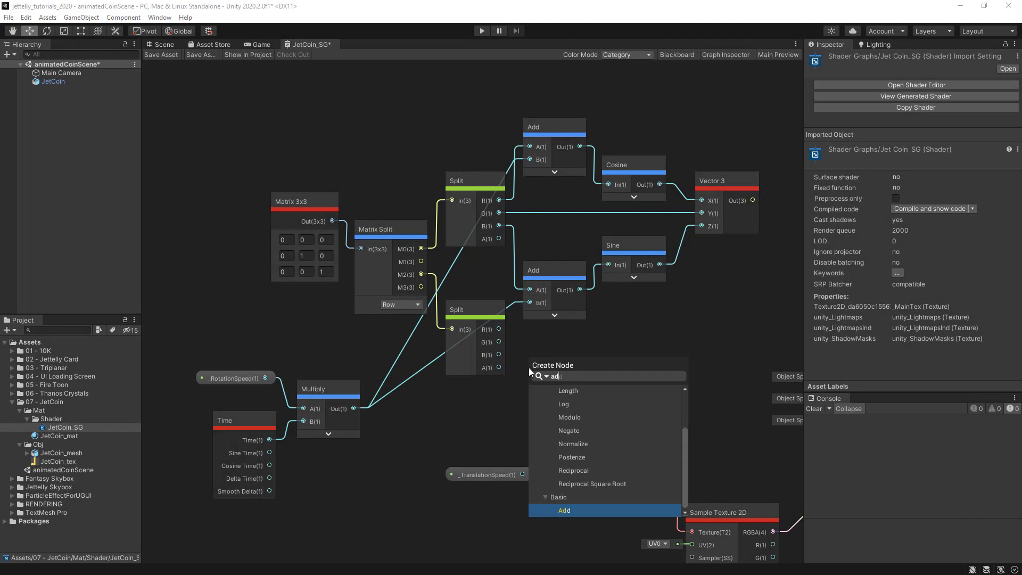
key(Return)
middle_drag(532, 358, 548, 219)
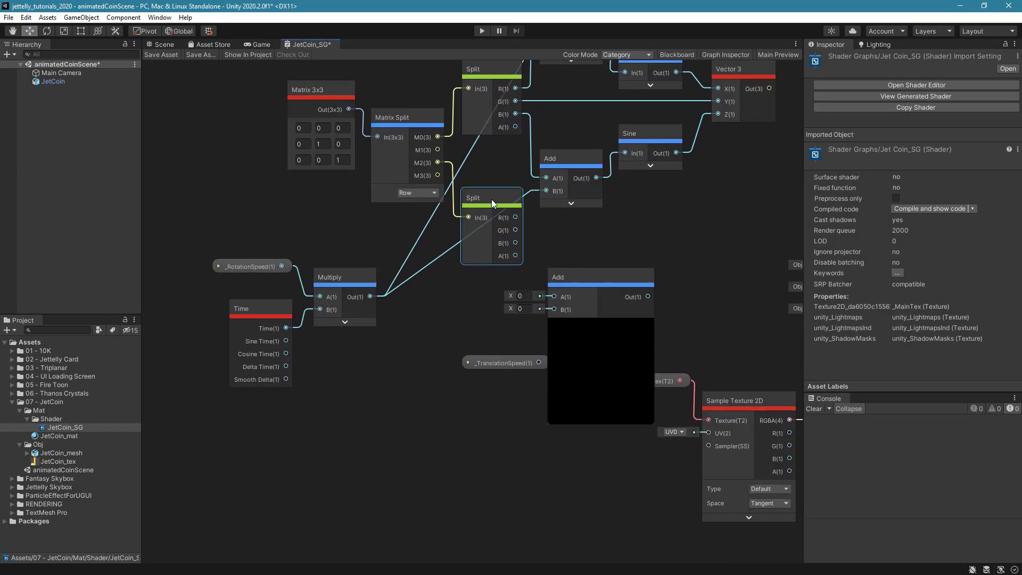
mouse_move(490, 199)
mouse_down()
mouse_move(491, 217)
mouse_move(554, 296)
mouse_move(563, 250)
mouse_up()
click(600, 326)
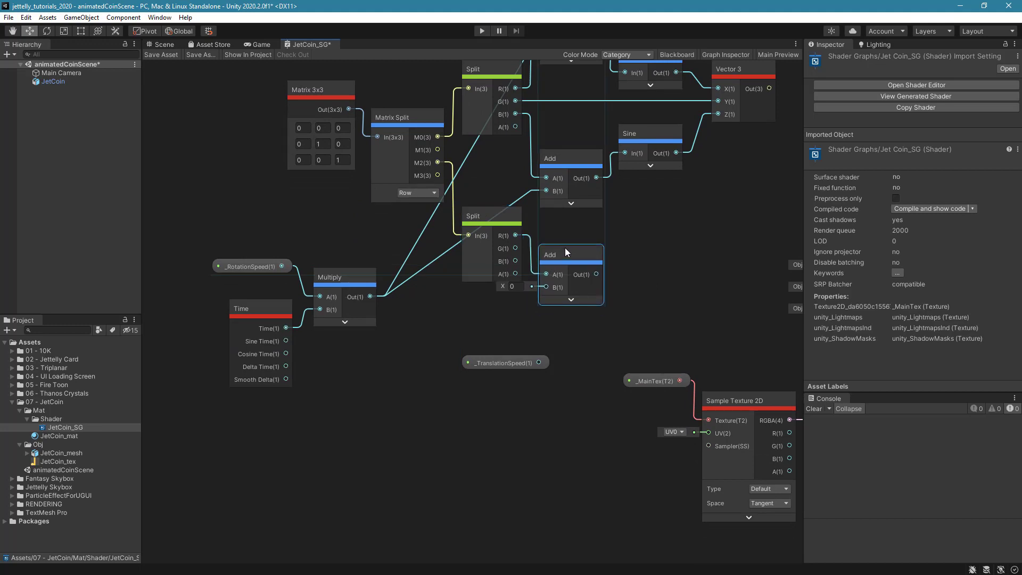
drag(370, 296, 547, 287)
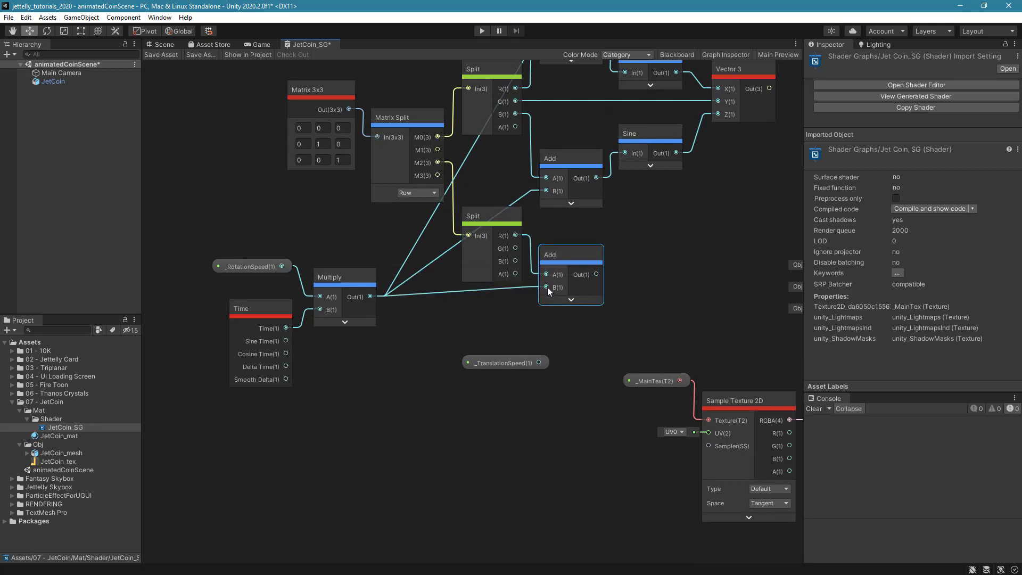
click(656, 274)
Create a Sine node fed by the newest Add's output
key(space)
text(sin)
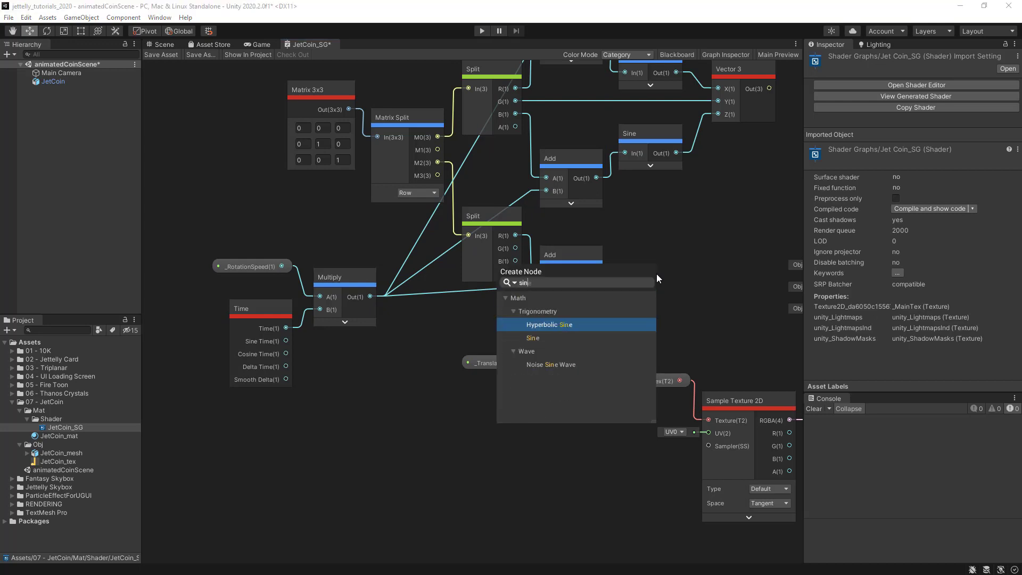
key(Return)
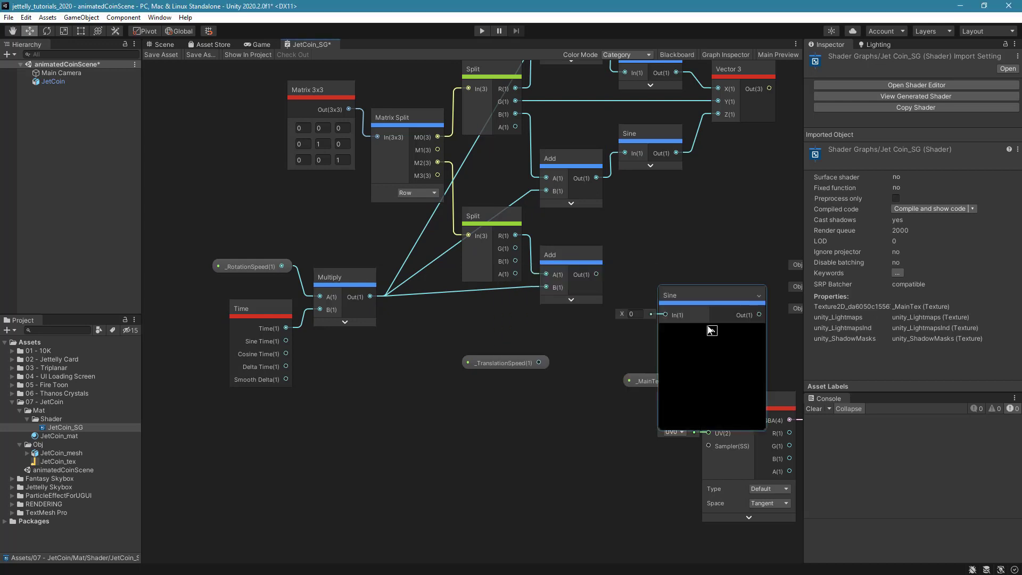
mouse_move(595, 274)
mouse_down()
mouse_move(665, 314)
mouse_move(662, 230)
mouse_up()
middle_drag(660, 226, 607, 300)
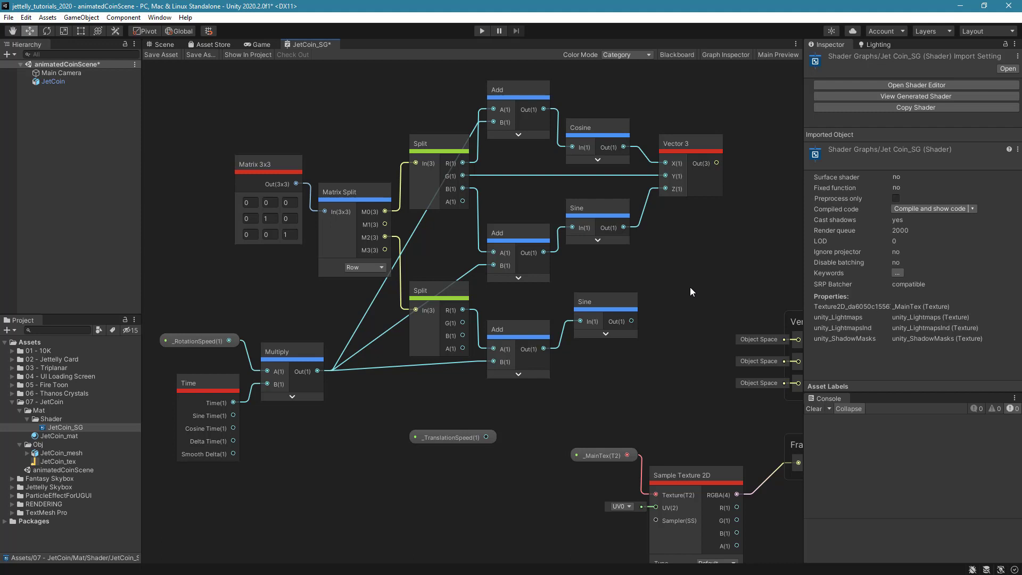
Add a Negate node that takes the new Sine's output
key(space)
text(nega)
key(Return)
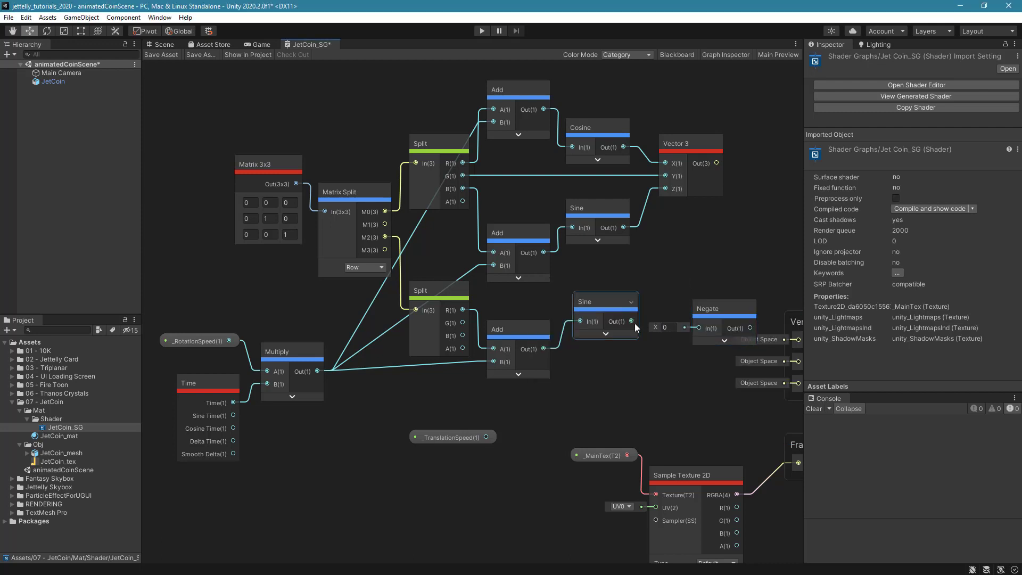
mouse_move(631, 321)
mouse_down()
mouse_move(699, 328)
mouse_move(691, 310)
mouse_move(684, 318)
mouse_up()
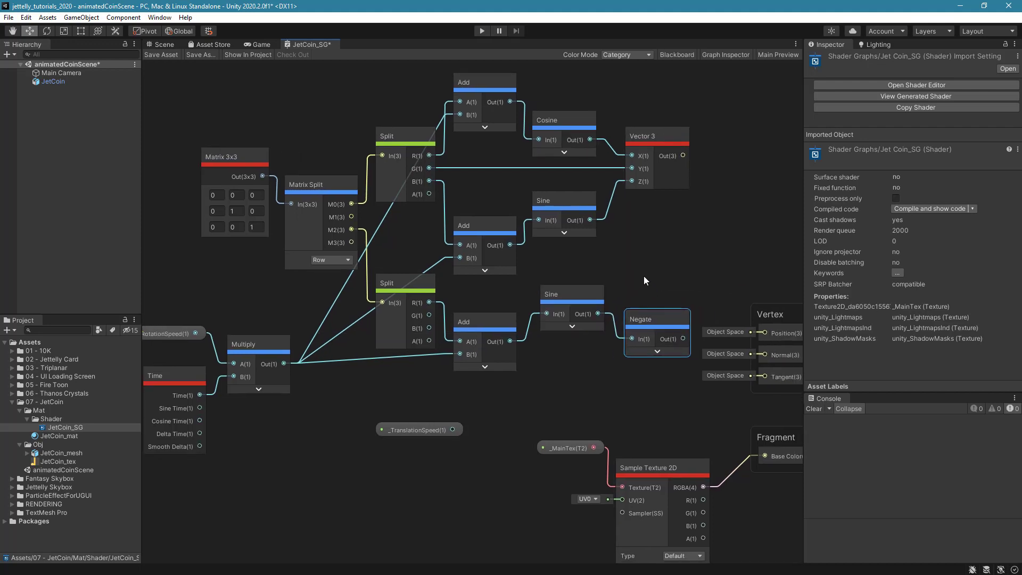
scroll(654, 264, down, 1)
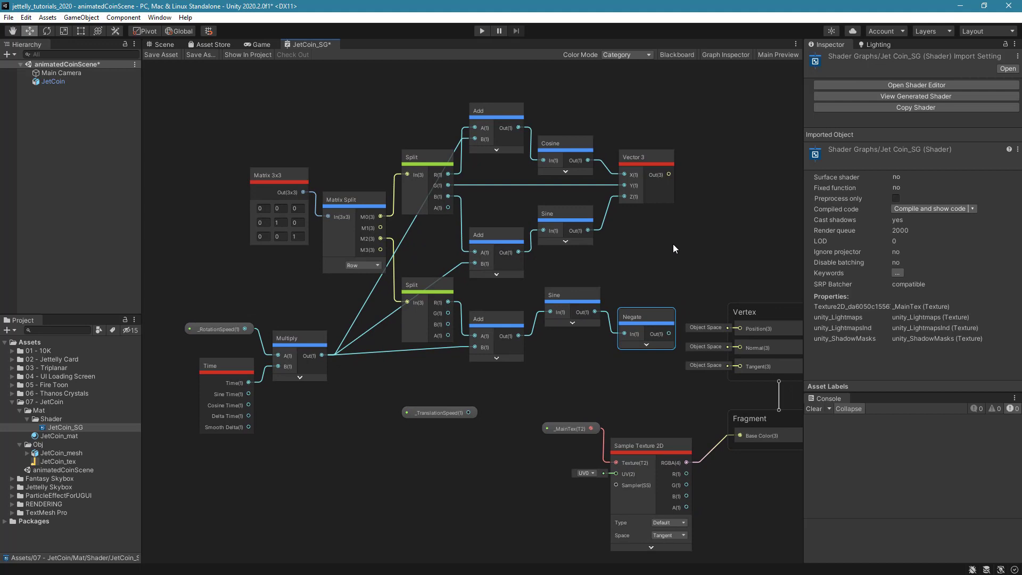
click(675, 255)
scroll(677, 258, down, 2)
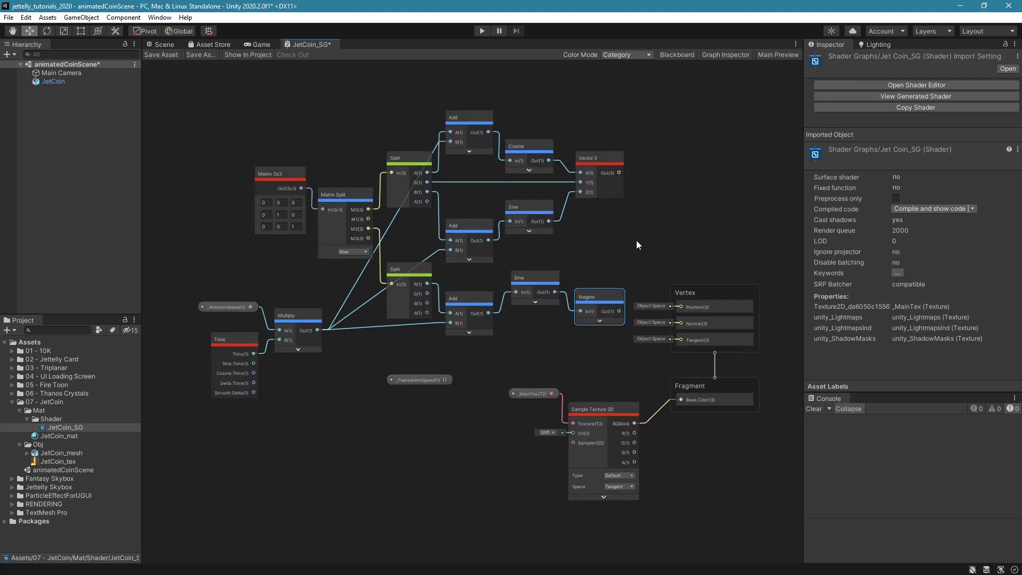
middle_drag(637, 240, 621, 234)
Create a second Vector 3, make room around it, and wire Negate into its X
key(space)
text(vector)
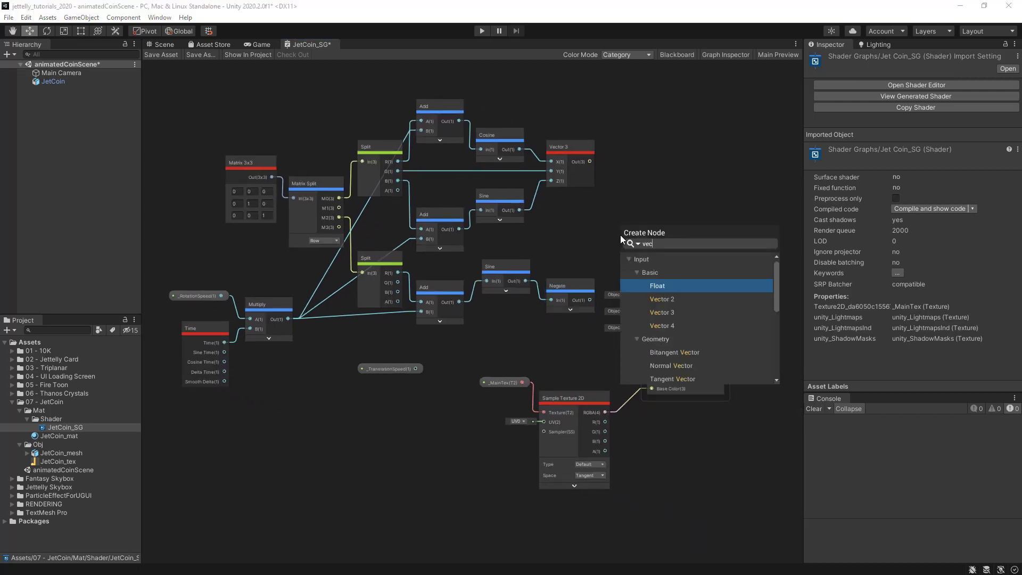
key(Down)
key(Down)
key(Return)
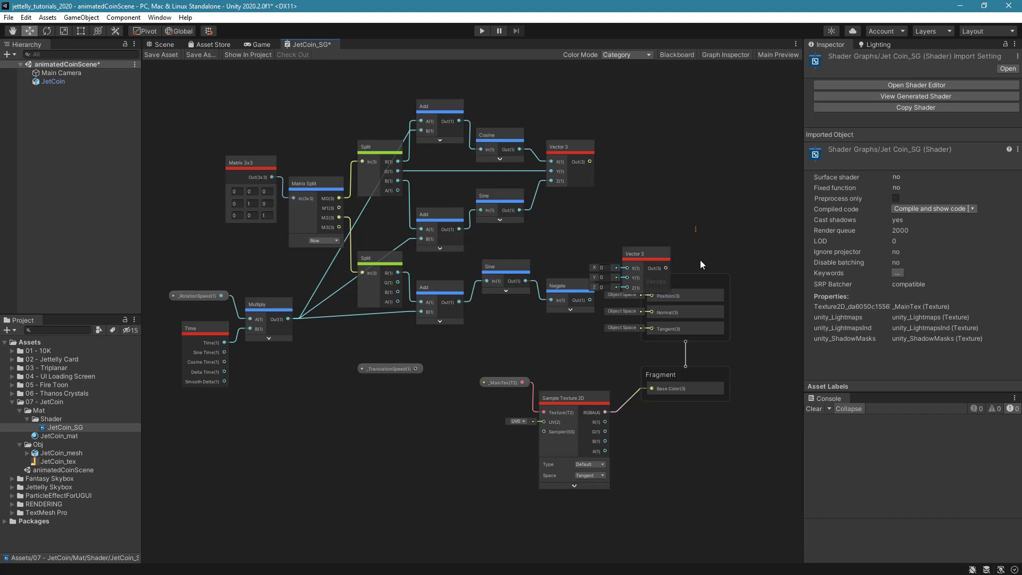
drag(698, 295, 755, 377)
click(566, 397)
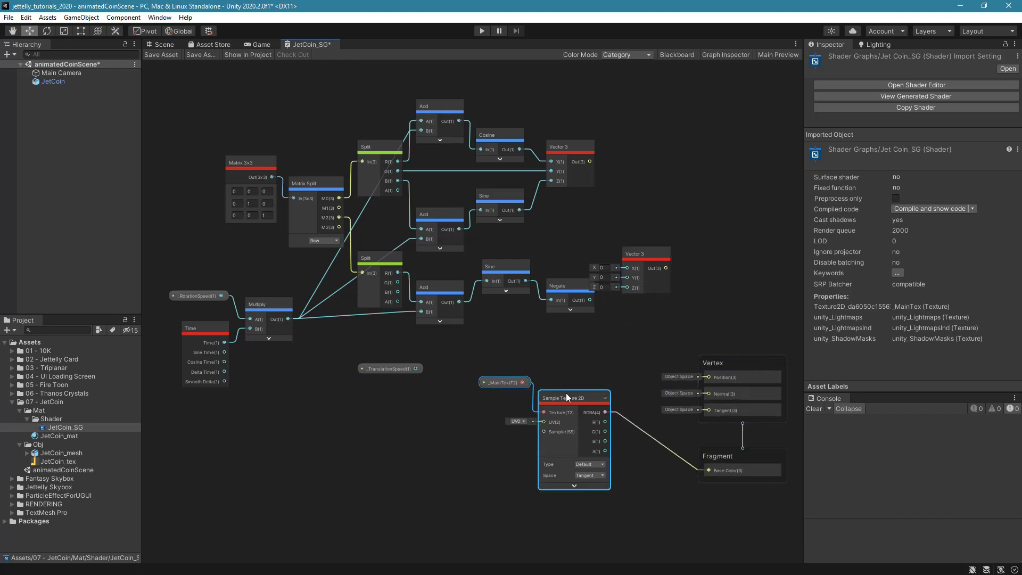
drag(566, 393, 599, 468)
scroll(595, 344, up, 2)
drag(669, 225, 643, 311)
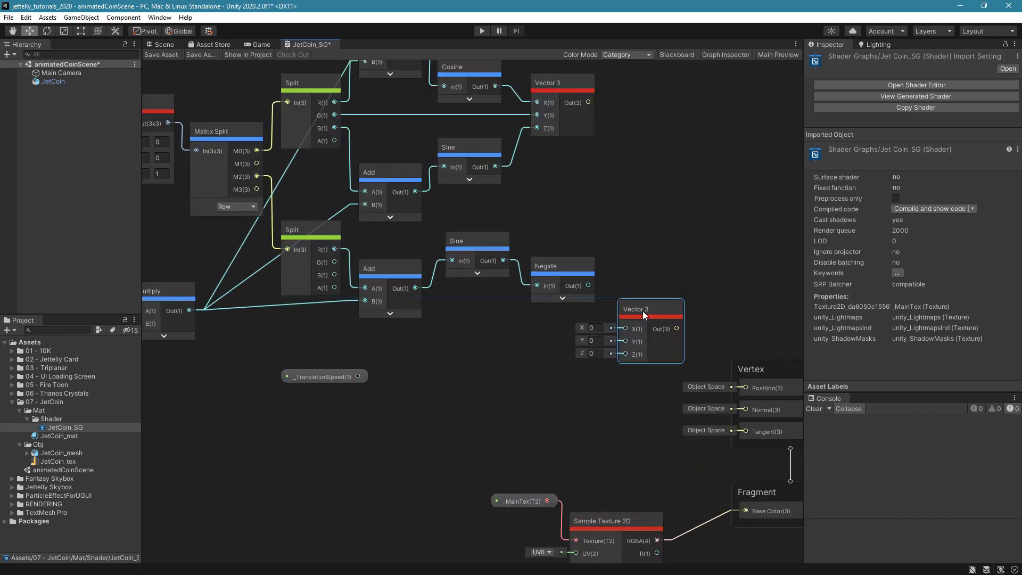
mouse_move(588, 285)
mouse_down()
mouse_move(625, 329)
mouse_move(634, 313)
mouse_up()
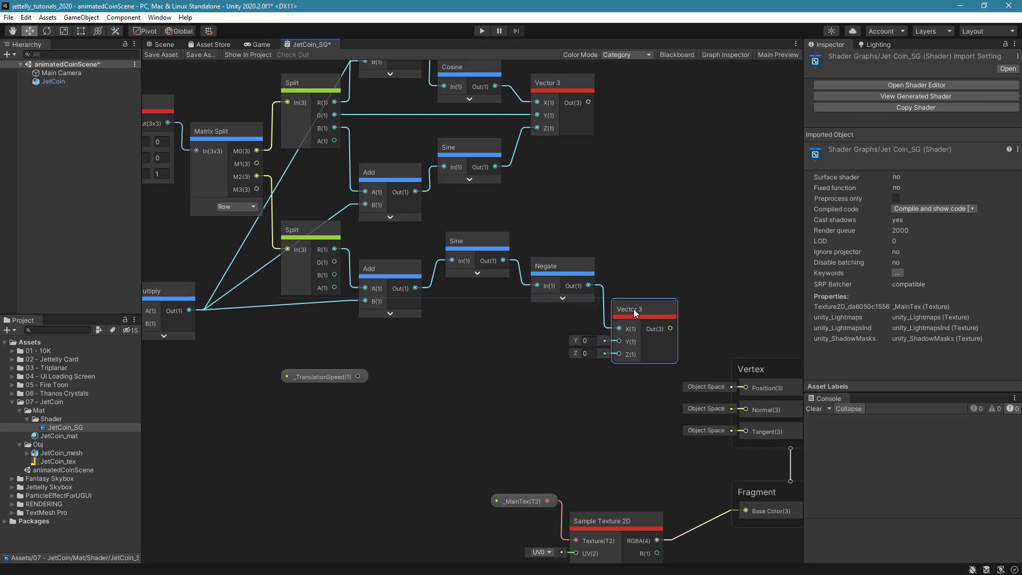
Bring the Matrix 3x3, Time and speed nodes into view and open the node search
scroll(474, 391, down, 3)
middle_drag(474, 391, 541, 407)
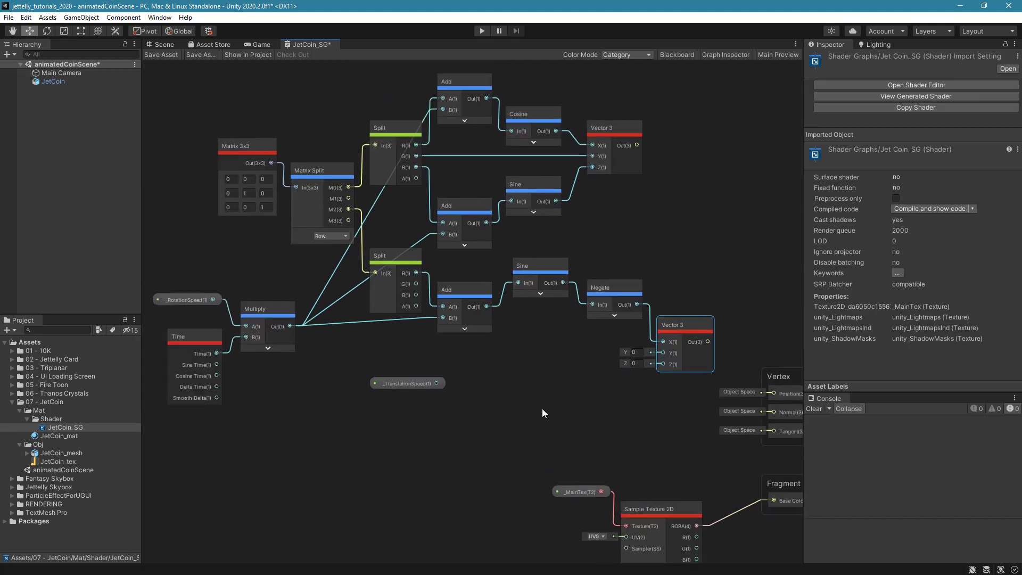
click(542, 409)
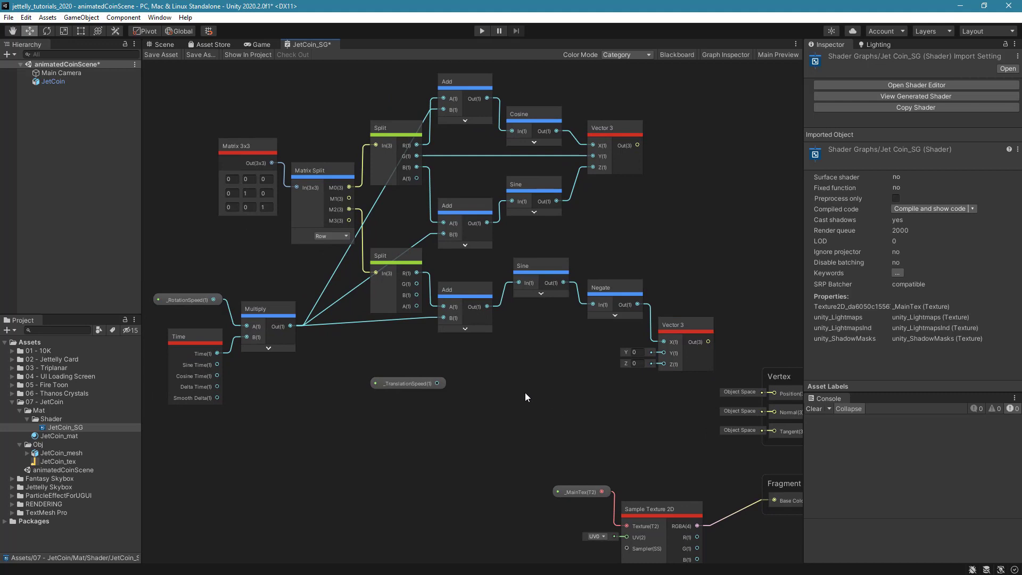
key(space)
Add an Add node taking the lower Split's B and the Multiply output
text(add)
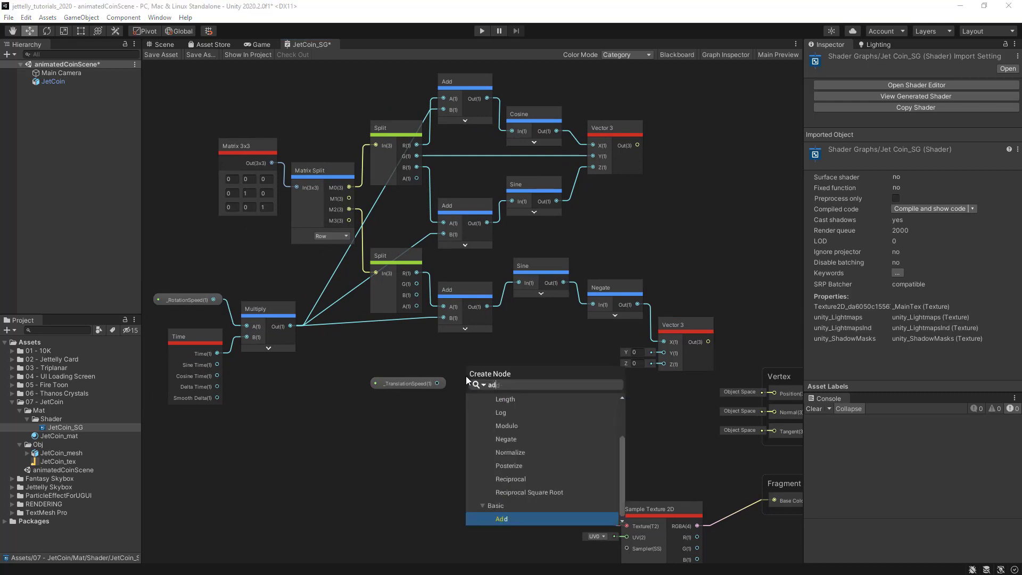
key(Return)
scroll(567, 296, up, 2)
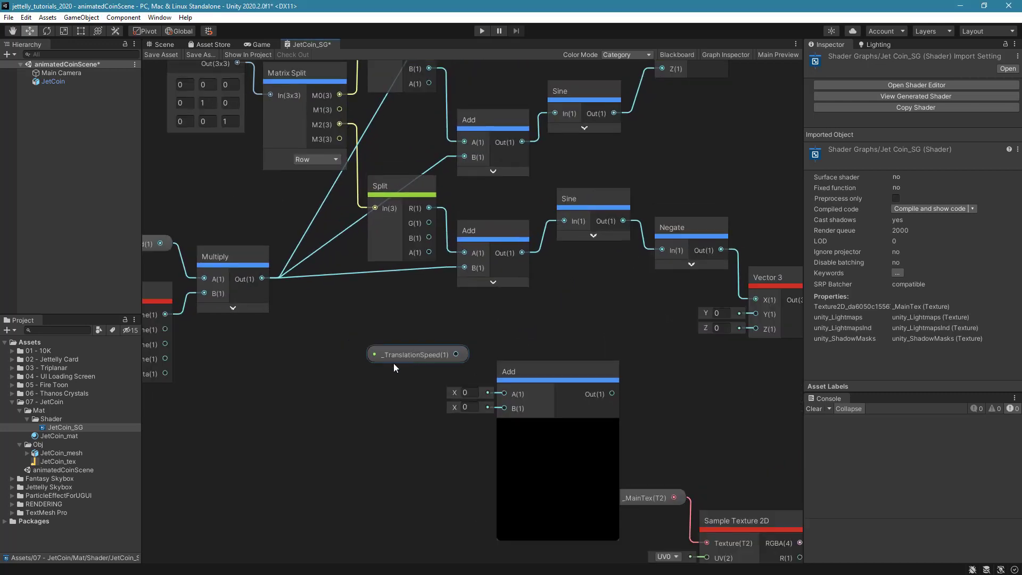
drag(394, 363, 299, 452)
click(557, 421)
drag(540, 372, 503, 323)
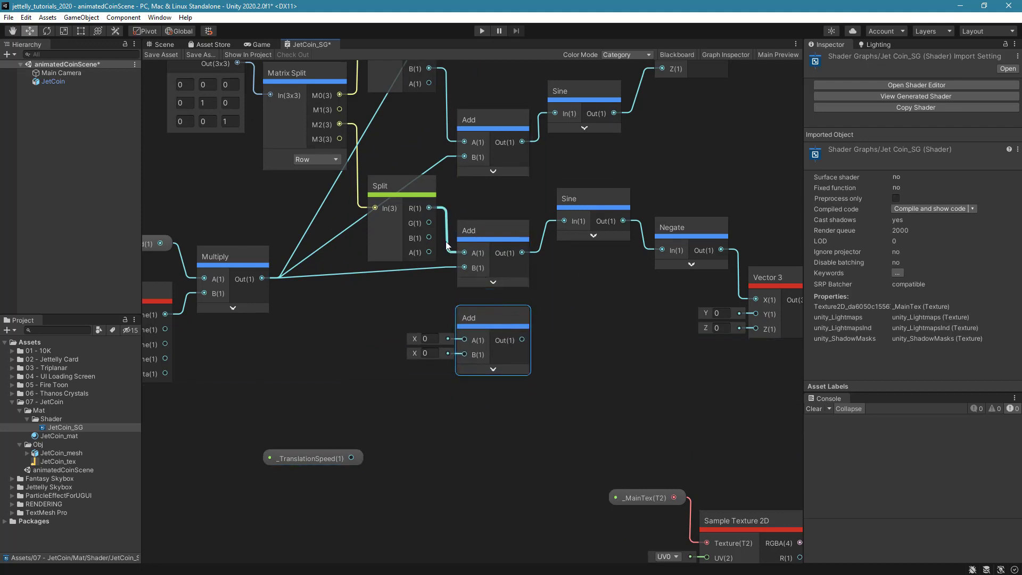
drag(428, 238, 464, 339)
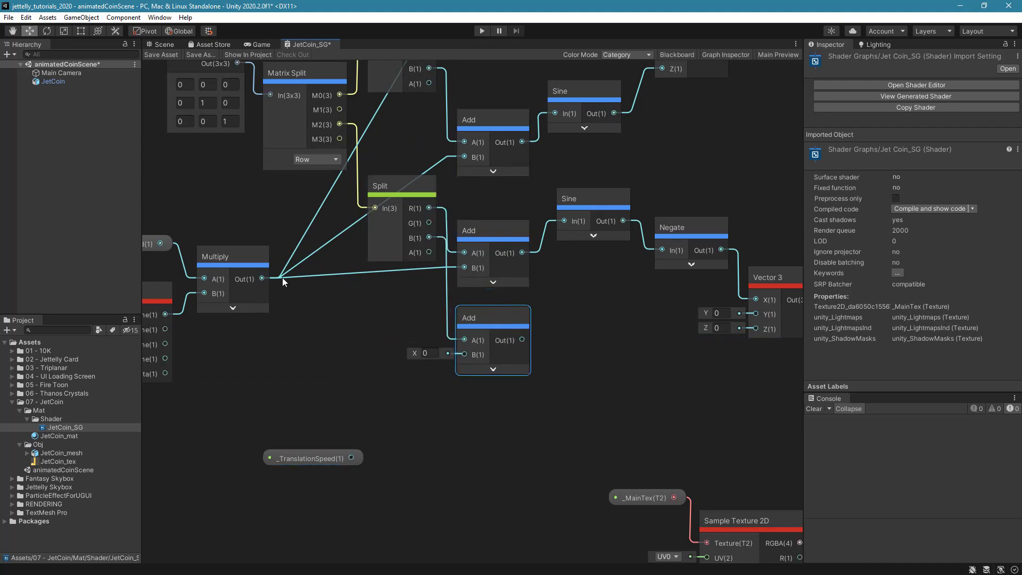
drag(261, 278, 464, 354)
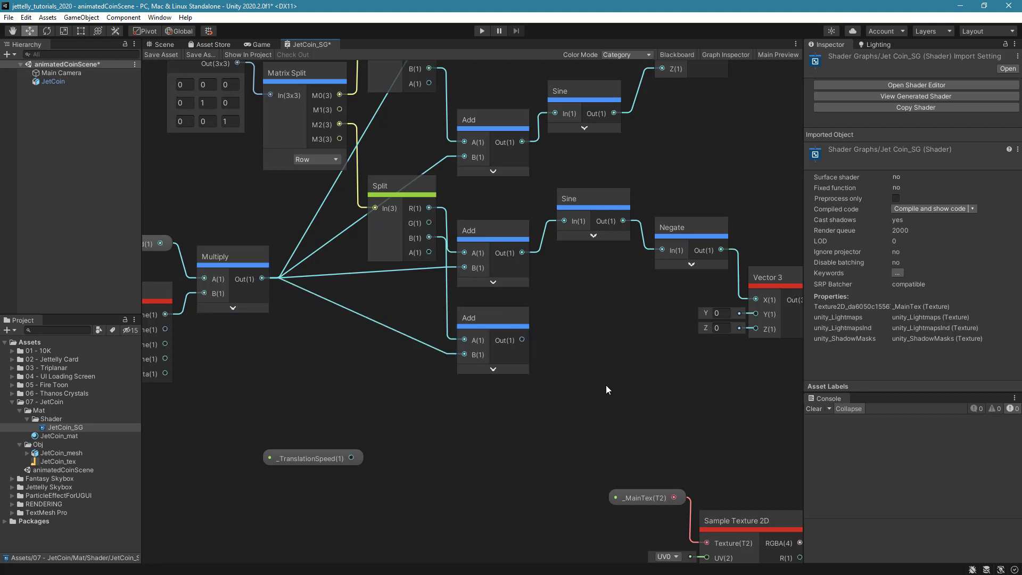
Feed that Add into a new Cosine node and wire Cosine into the lower Vector 3's Z
key(space)
text(cos)
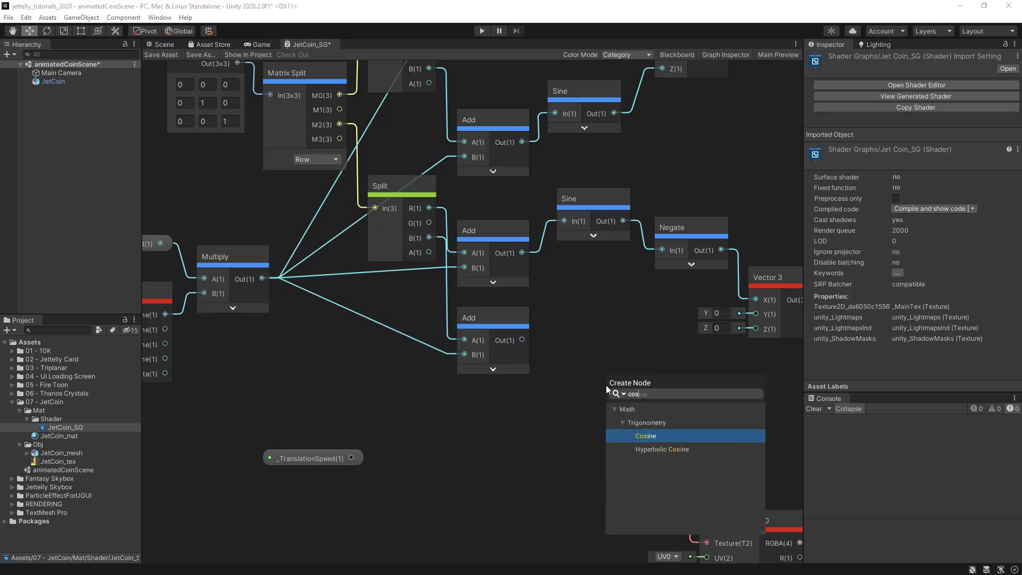
key(Return)
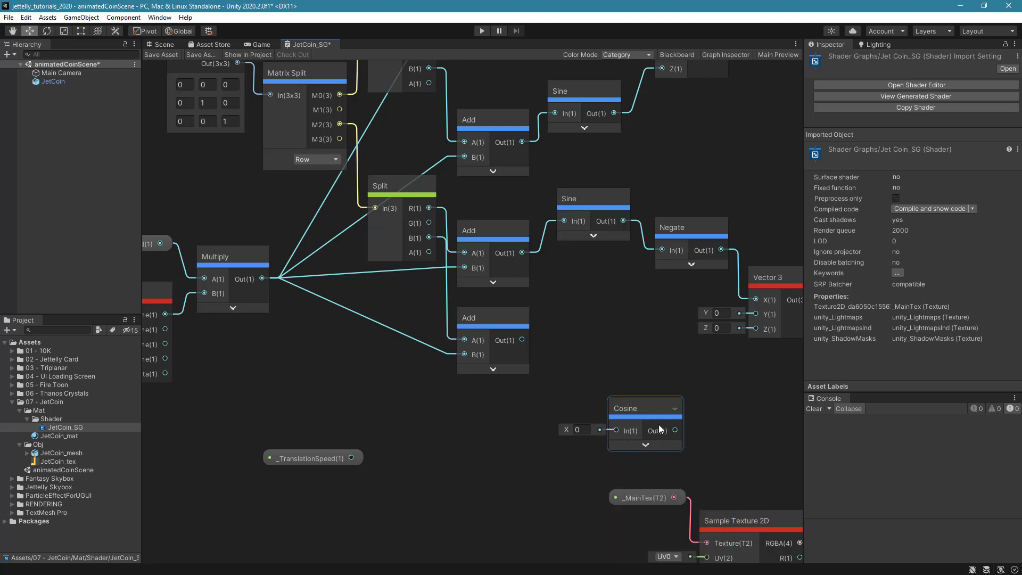
drag(659, 423, 619, 362)
mouse_move(521, 339)
mouse_down()
mouse_move(598, 347)
mouse_move(591, 303)
mouse_up()
middle_drag(654, 327, 574, 328)
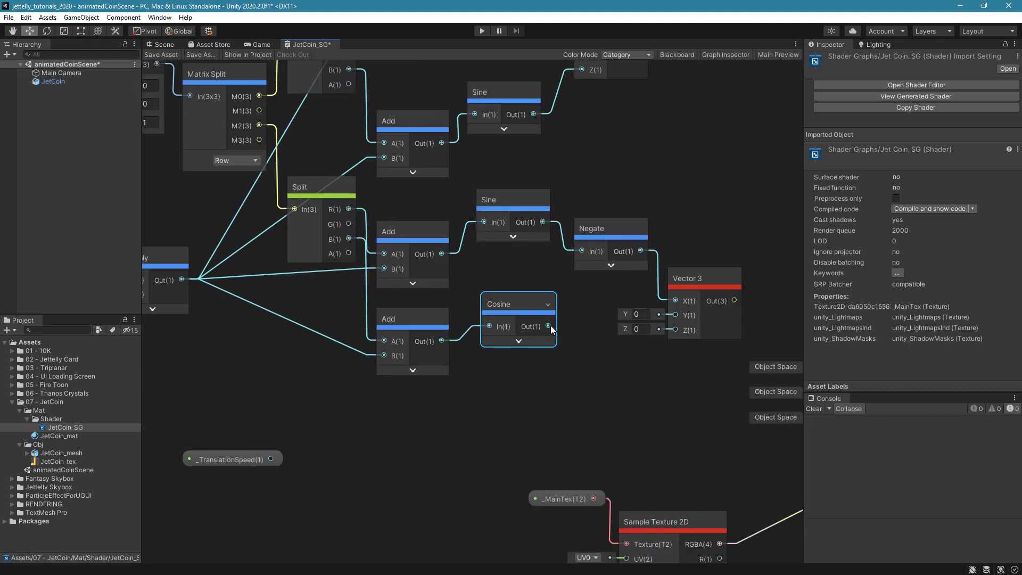
drag(548, 326, 674, 330)
drag(715, 277, 716, 273)
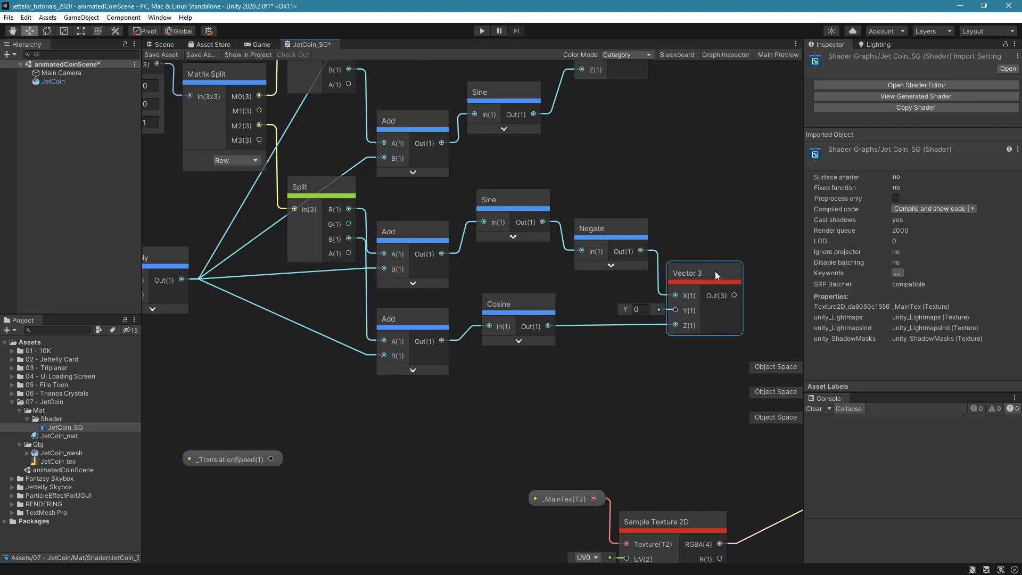
click(628, 372)
Set the Matrix 3x3 bottom-right entry to 0
scroll(312, 347, down, 1)
middle_drag(312, 347, 370, 381)
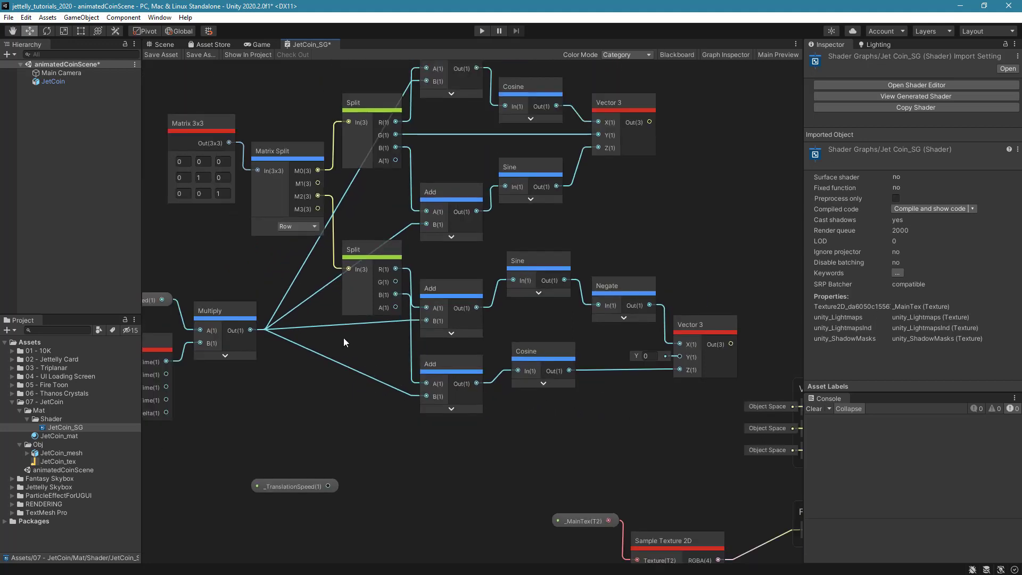
click(235, 194)
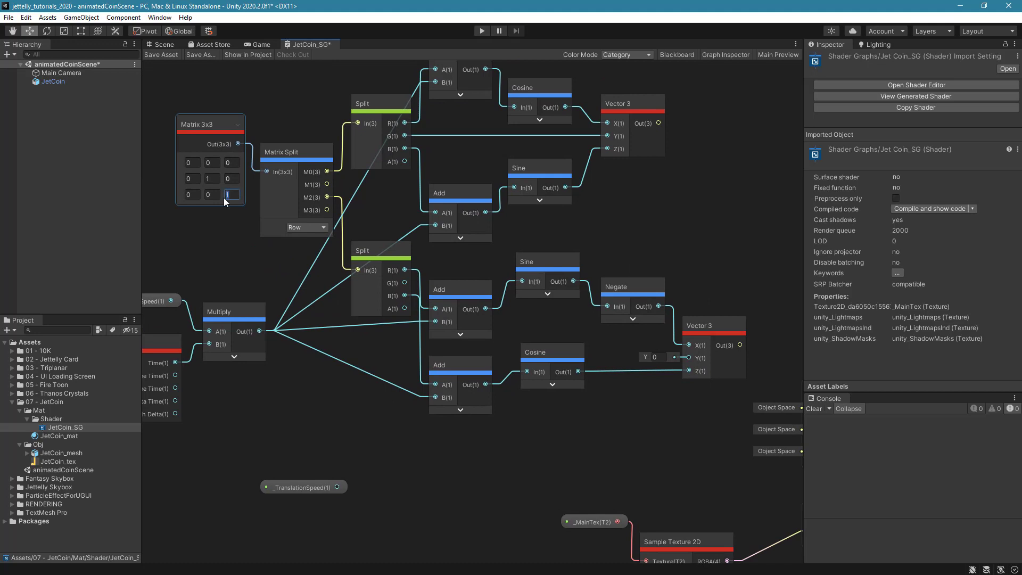
click(234, 221)
text(0)
key(Return)
Wire the lower Split's G into the lower Vector 3's Y and move the Add and Cosine nodes down
drag(404, 282, 689, 357)
drag(378, 253, 375, 330)
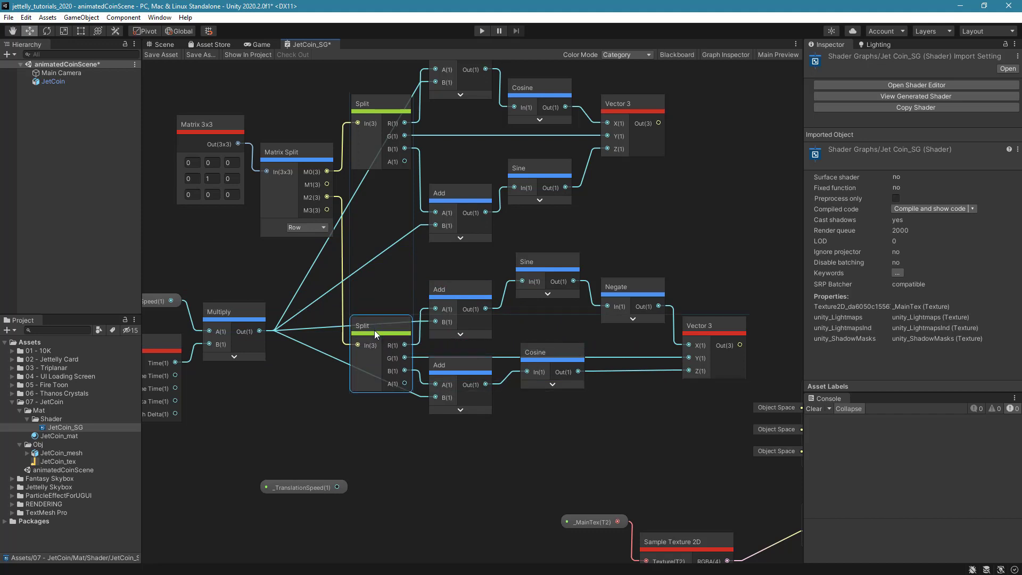
drag(465, 344, 542, 417)
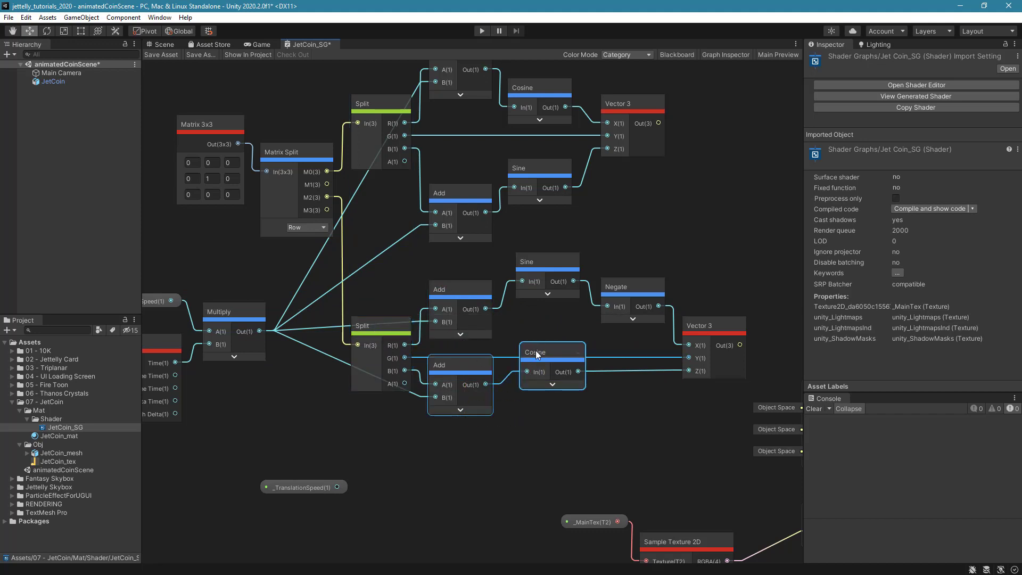
drag(535, 350, 535, 385)
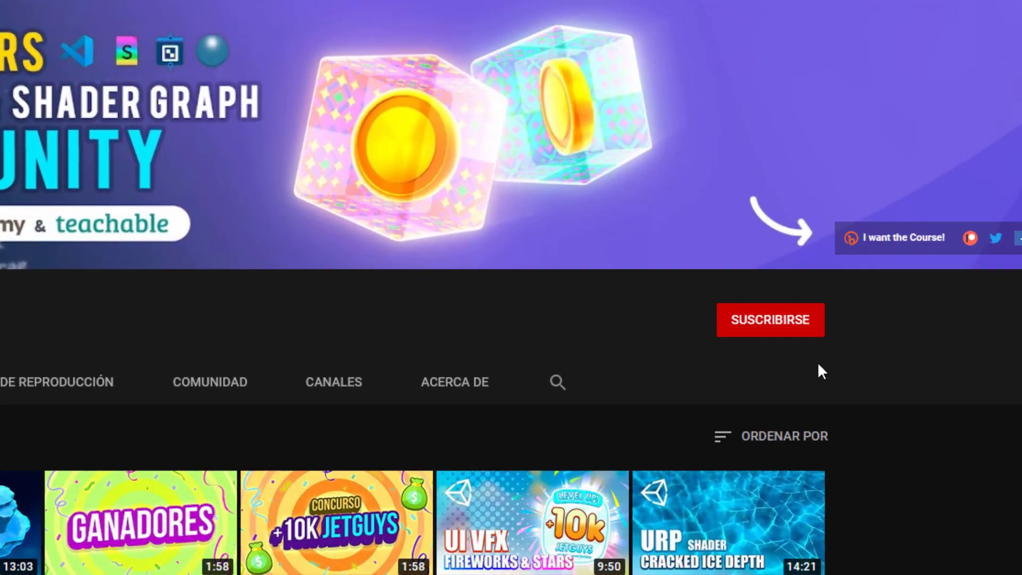
Subscribe to the channel and set its bell notifications to Todas
click(780, 325)
click(809, 321)
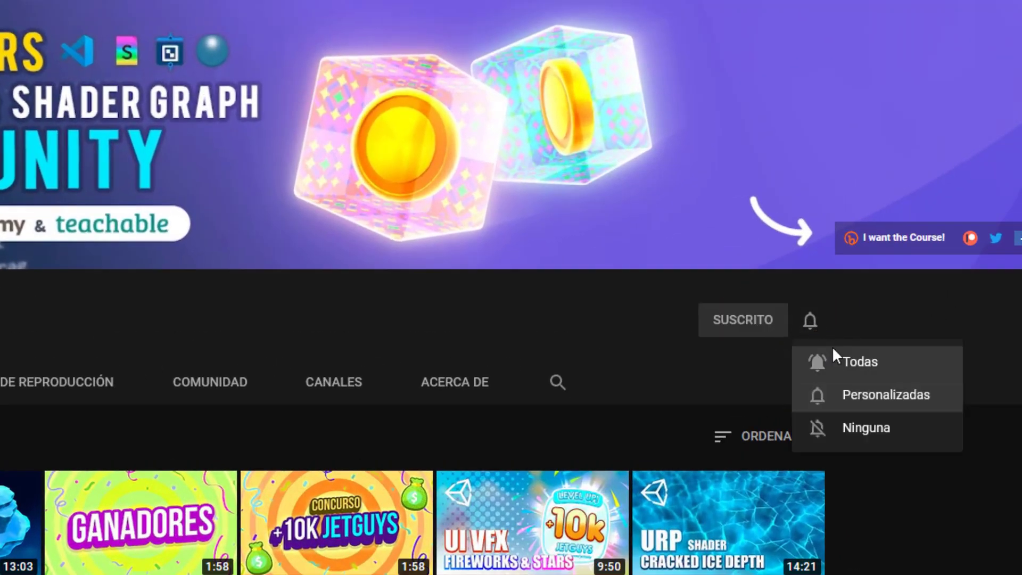
click(833, 360)
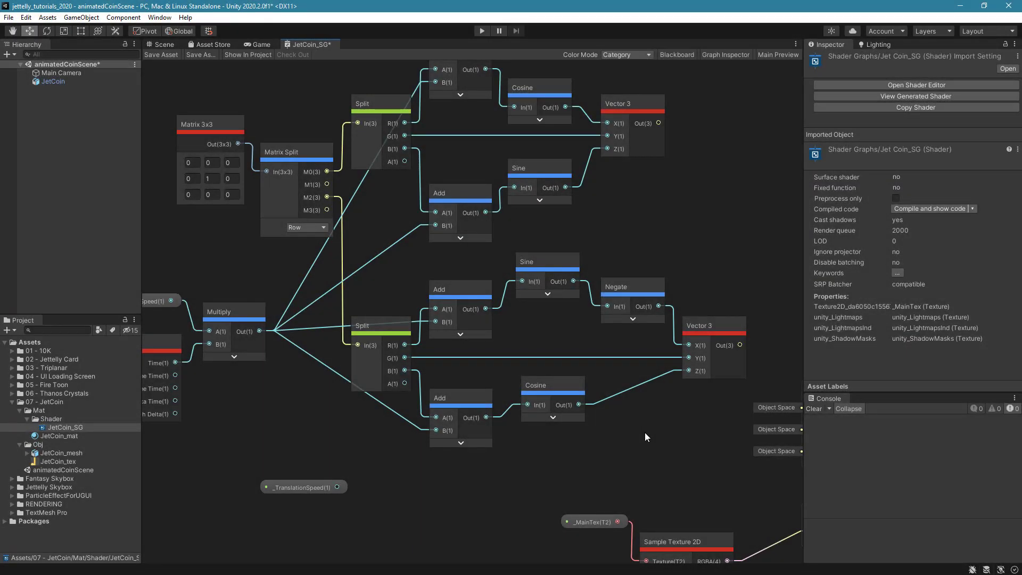
Add a Matrix Construction node with rows from upper Vector 3, Matrix Split M1, and lower Vector 3
scroll(644, 432, down, 1)
middle_drag(679, 250, 600, 266)
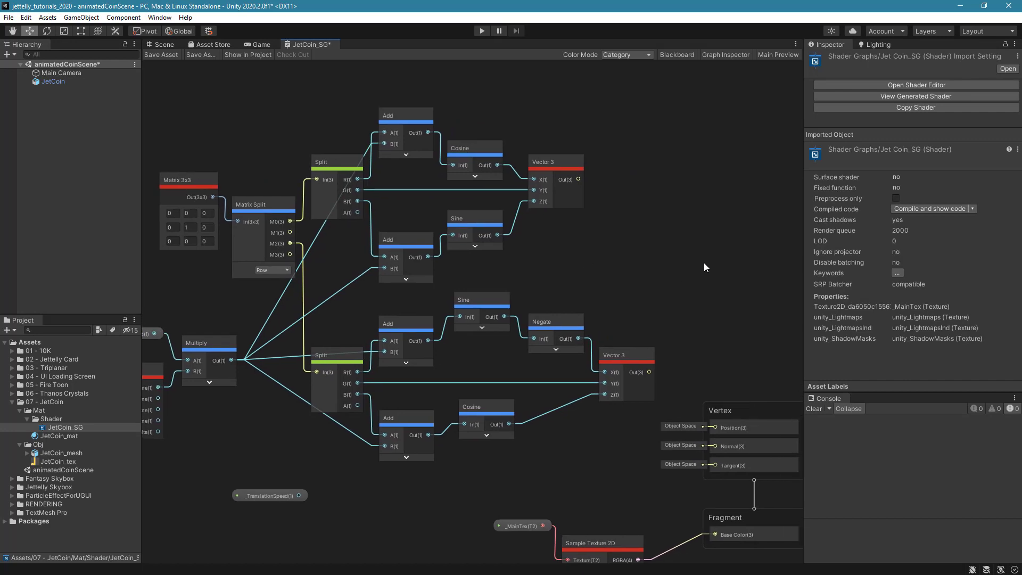
key(space)
text(matrix Construction)
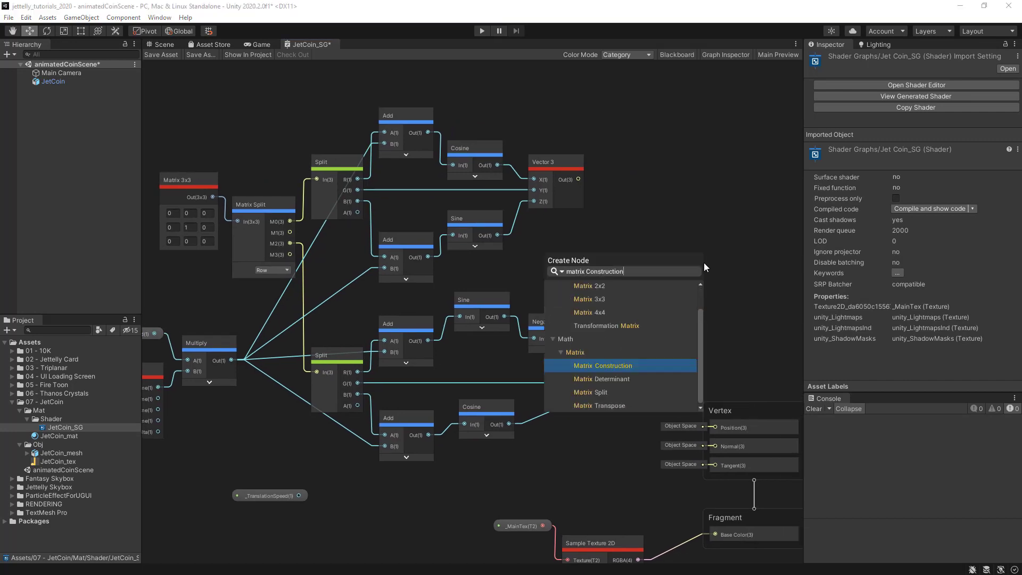
key(Return)
drag(720, 268, 689, 209)
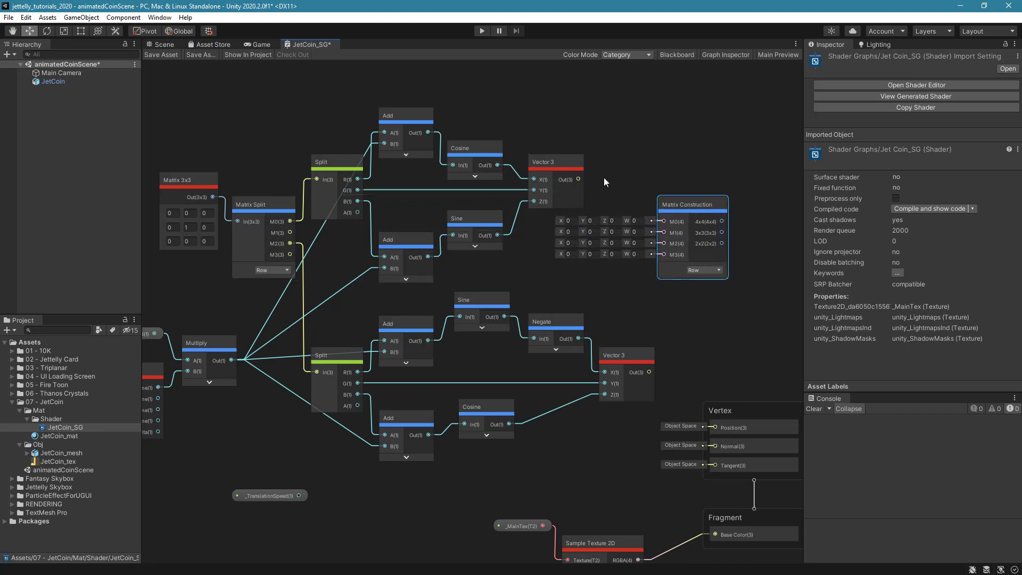
drag(578, 179, 663, 220)
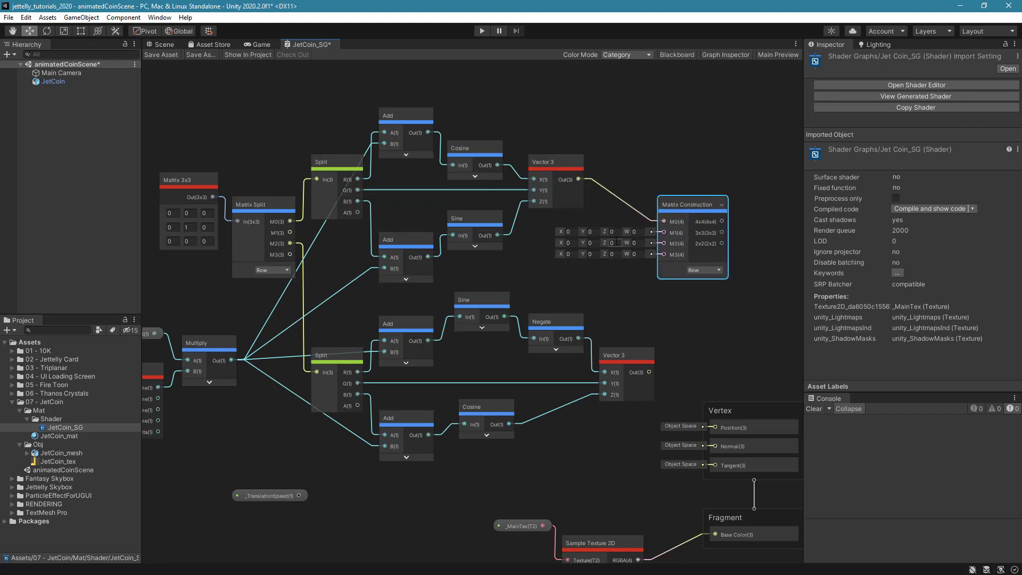
drag(290, 232, 662, 233)
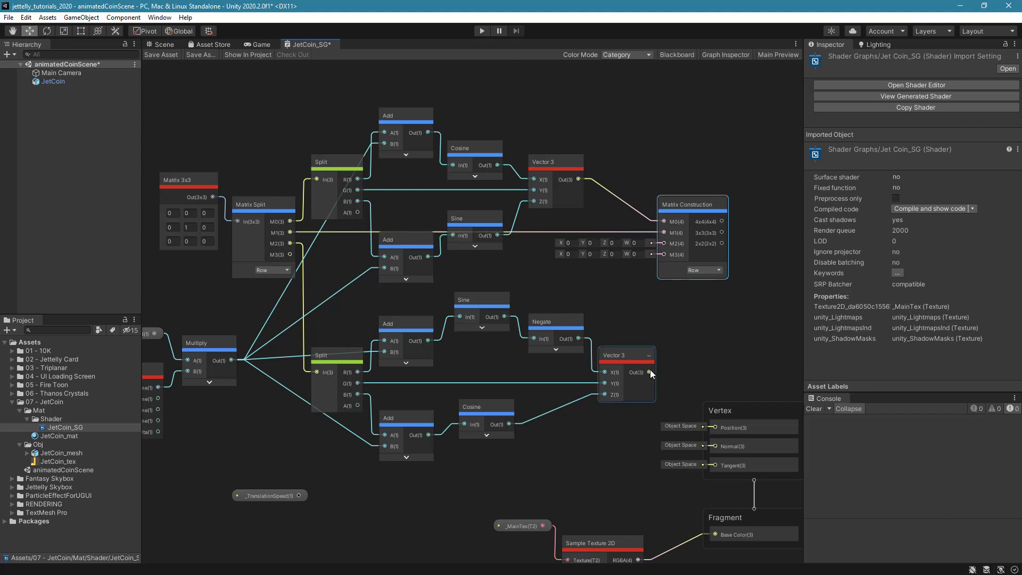
drag(650, 372, 663, 244)
drag(694, 196, 704, 197)
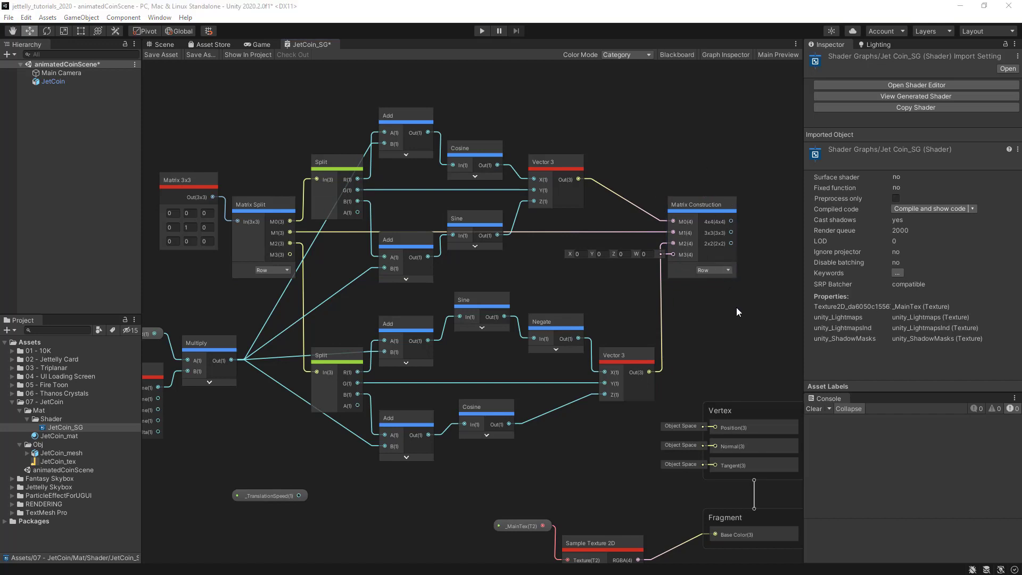
Add a Position node set to Object space beside the Vertex stack
middle_drag(758, 333, 586, 267)
key(space)
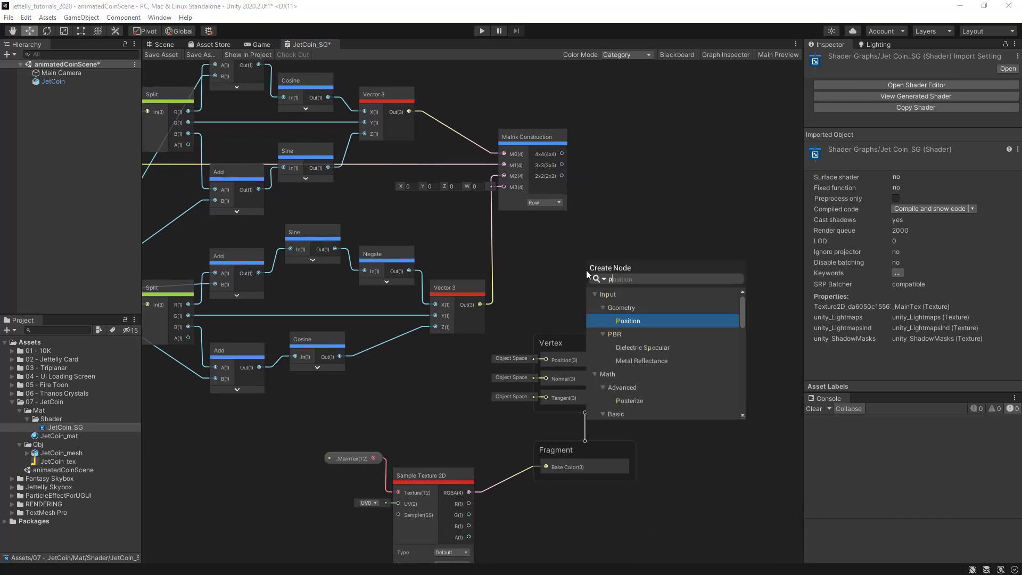
text(pos)
key(Return)
scroll(586, 270, up, 5)
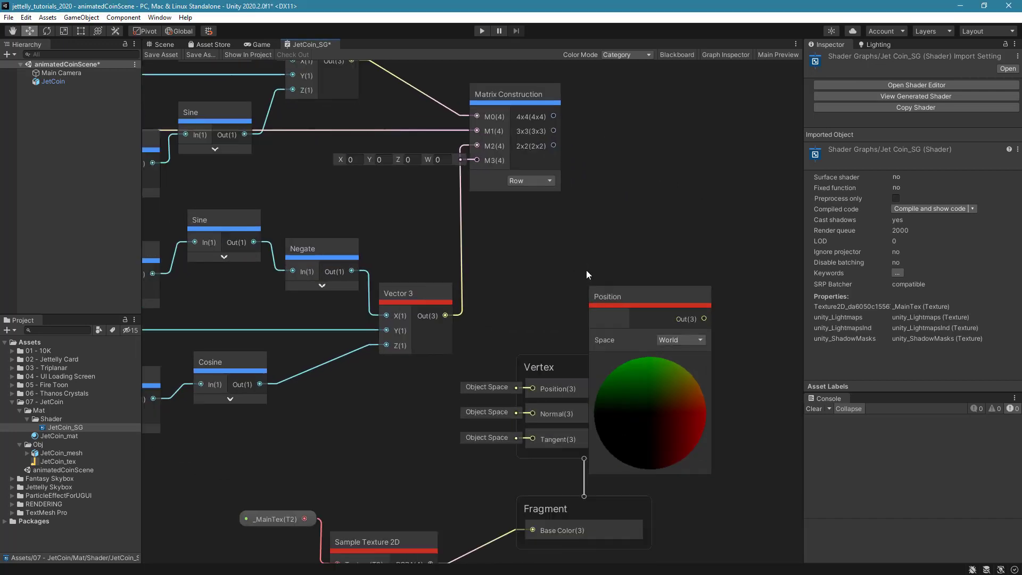
click(684, 353)
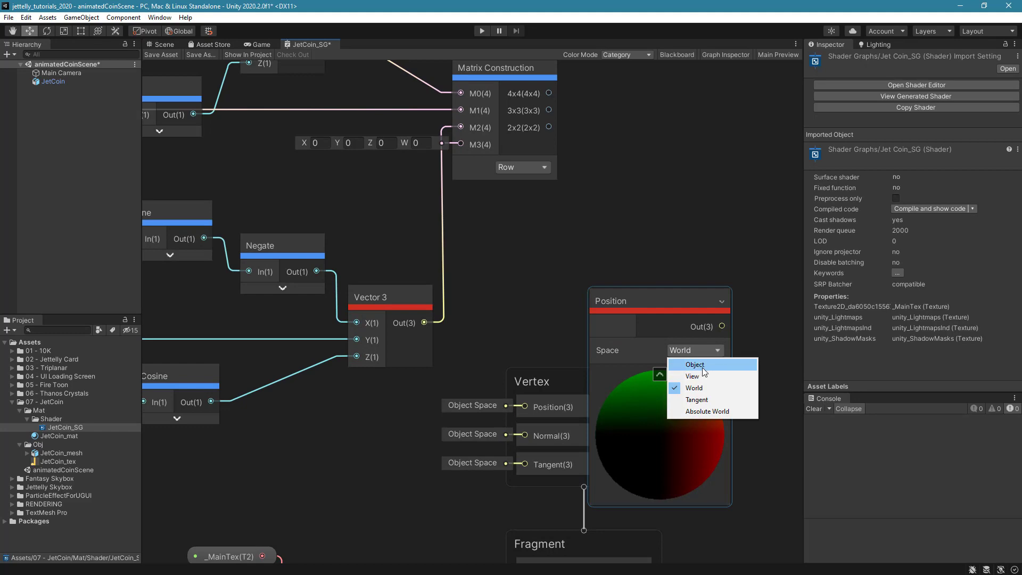
click(698, 365)
click(660, 374)
drag(643, 302, 552, 269)
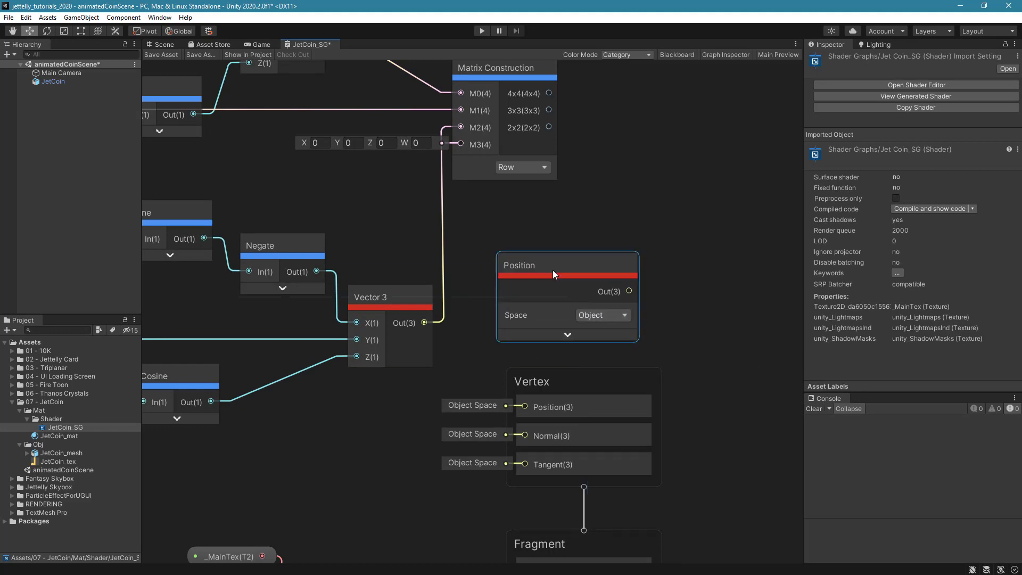
scroll(553, 320, down, 5)
scroll(550, 324, up, 5)
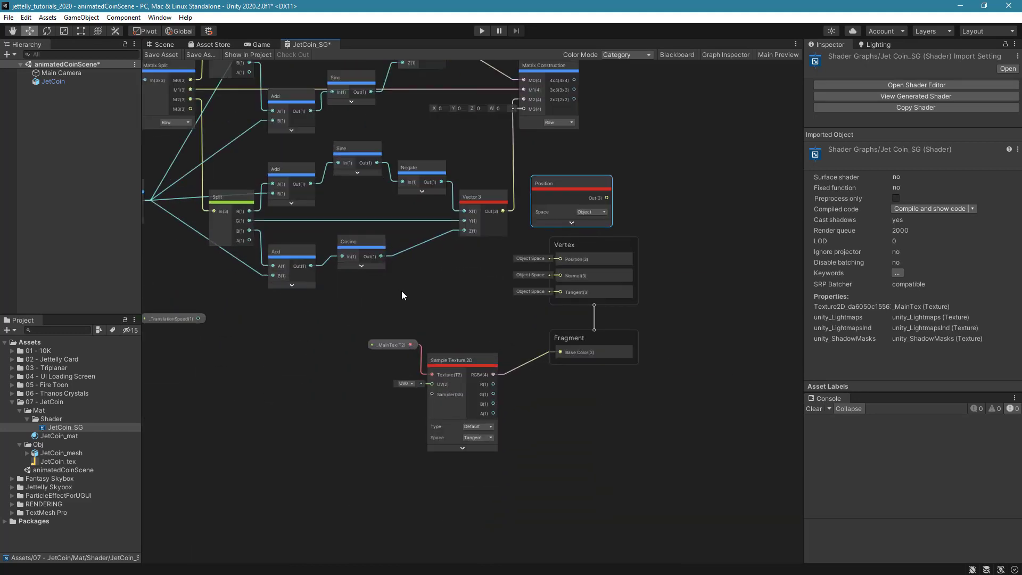
Move the Vertex, Fragment and texture nodes right and down to free space
drag(395, 282, 621, 503)
drag(463, 360, 659, 429)
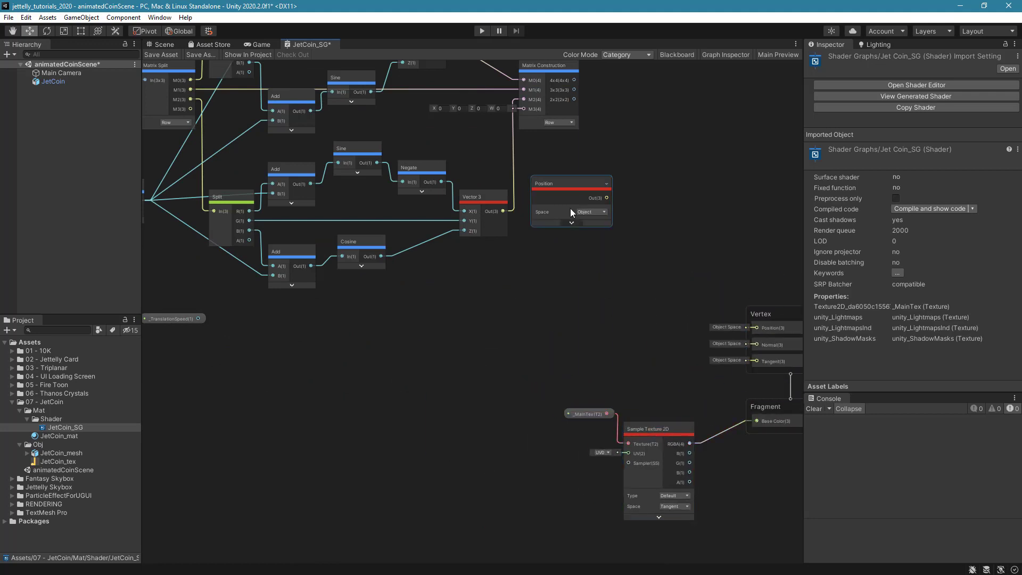
drag(570, 210, 538, 293)
click(617, 253)
middle_drag(617, 184, 593, 270)
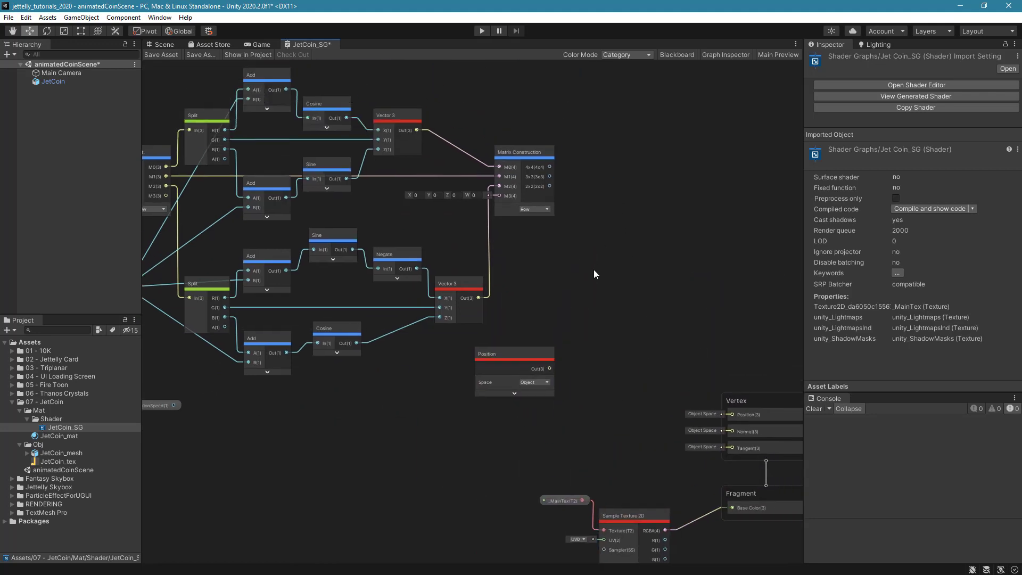
Add a Multiply taking the 3x3 matrix in A and Object Position in B
key(space)
text(mu)
key(Return)
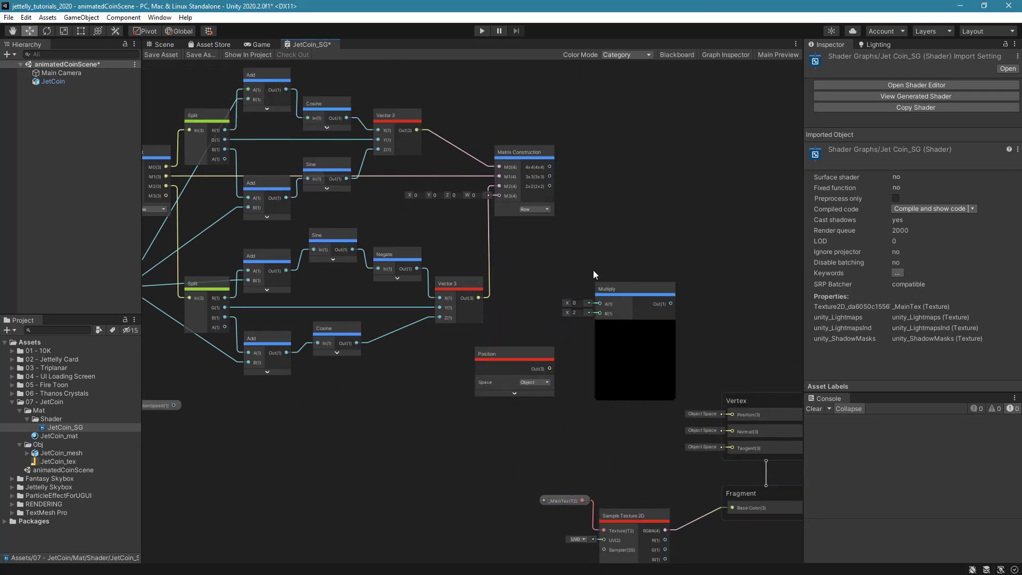
scroll(607, 276, up, 1)
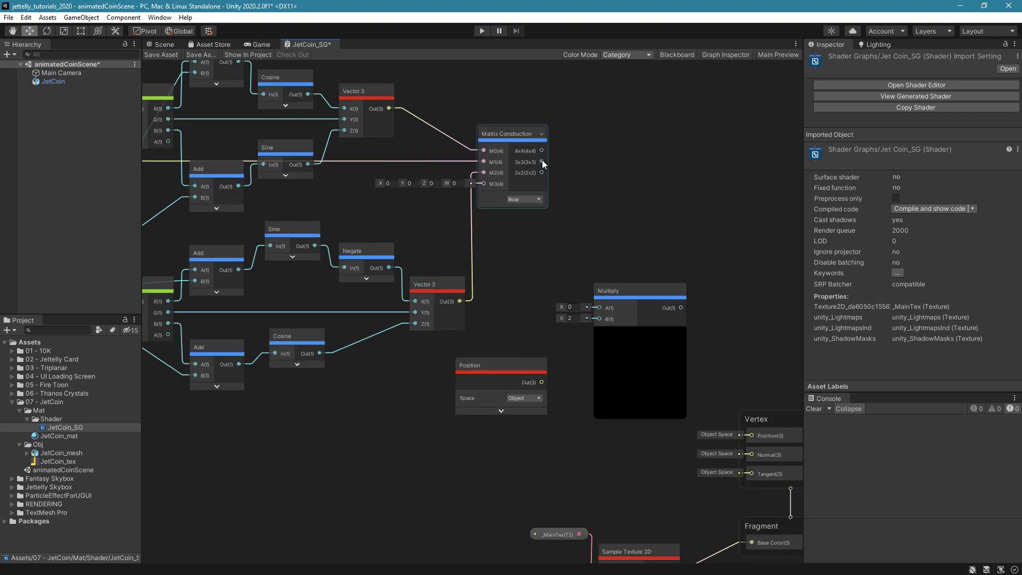
drag(542, 162, 599, 307)
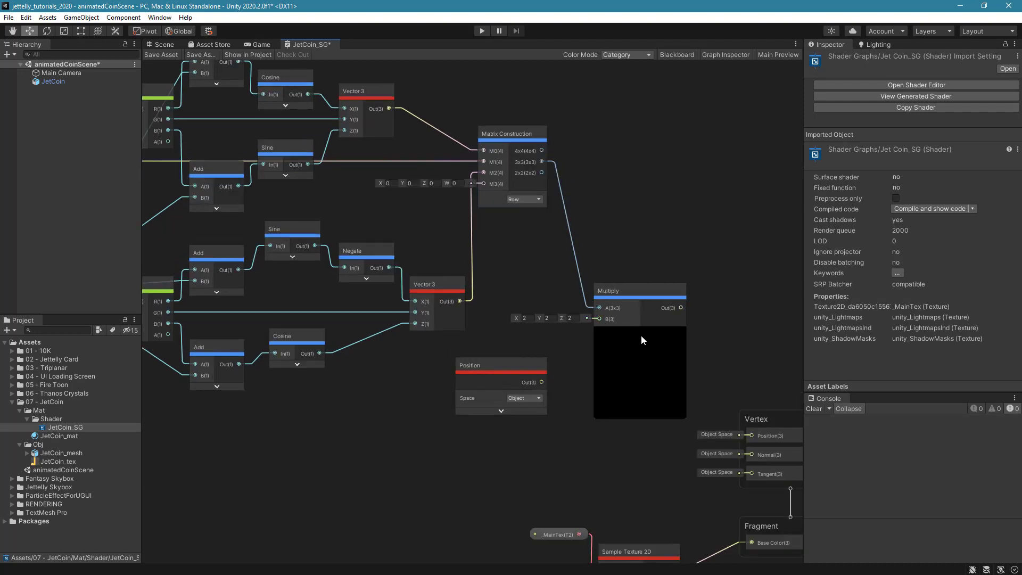
drag(542, 382, 599, 320)
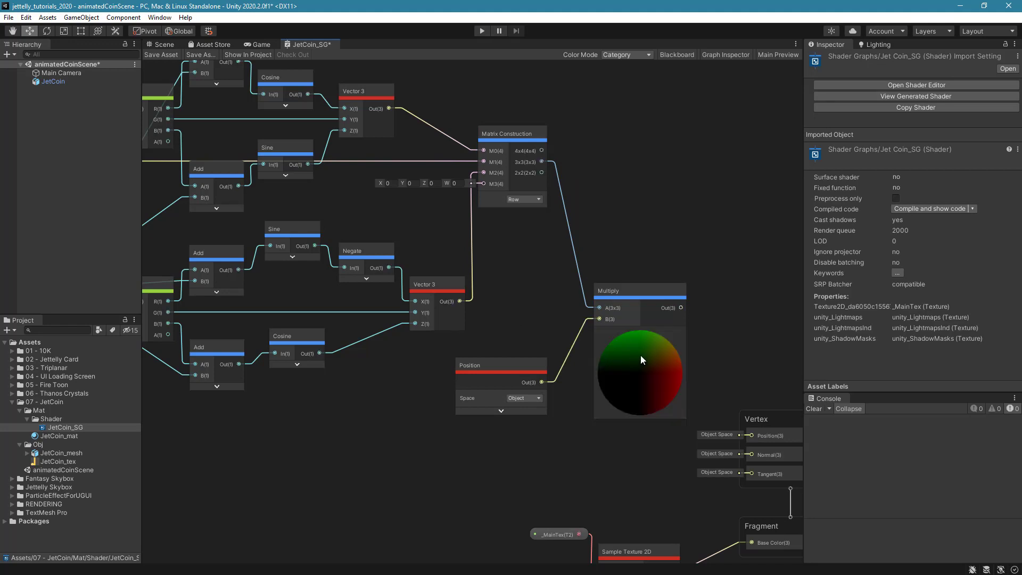
drag(634, 290, 603, 261)
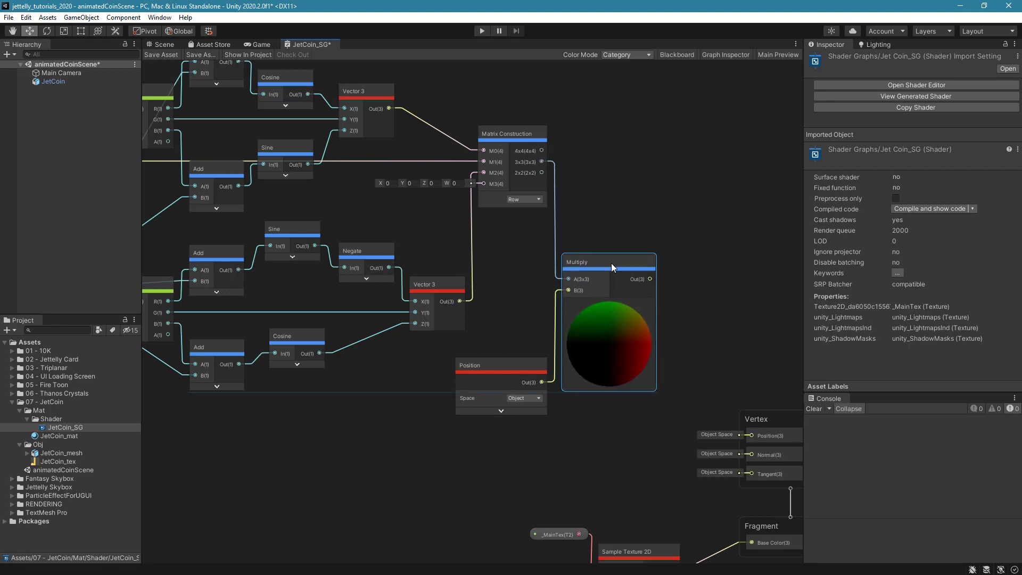
click(609, 304)
Wire the Multiply result into Vertex Position and pull the output nodes closer
middle_drag(636, 395, 546, 295)
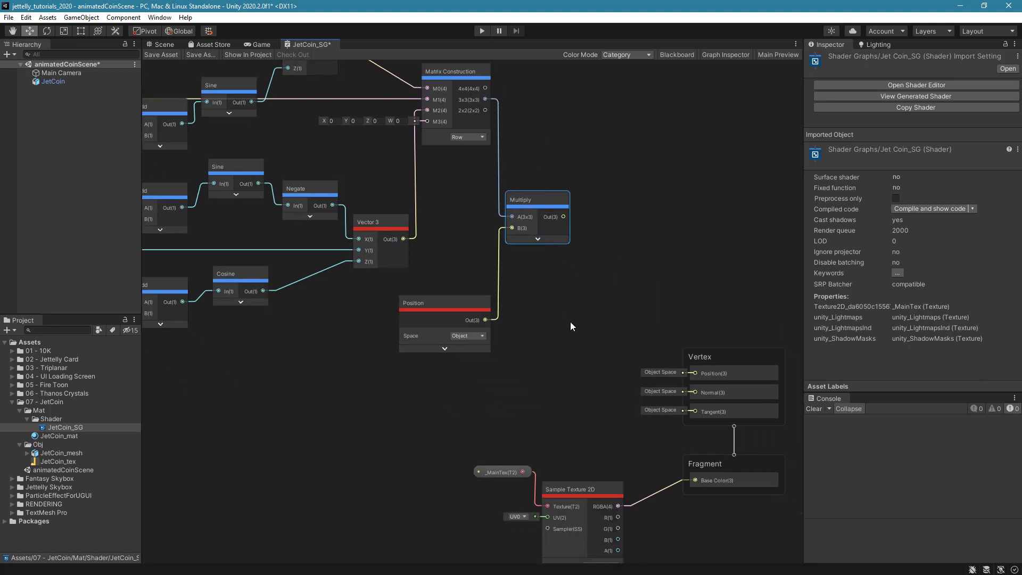
drag(529, 178, 659, 335)
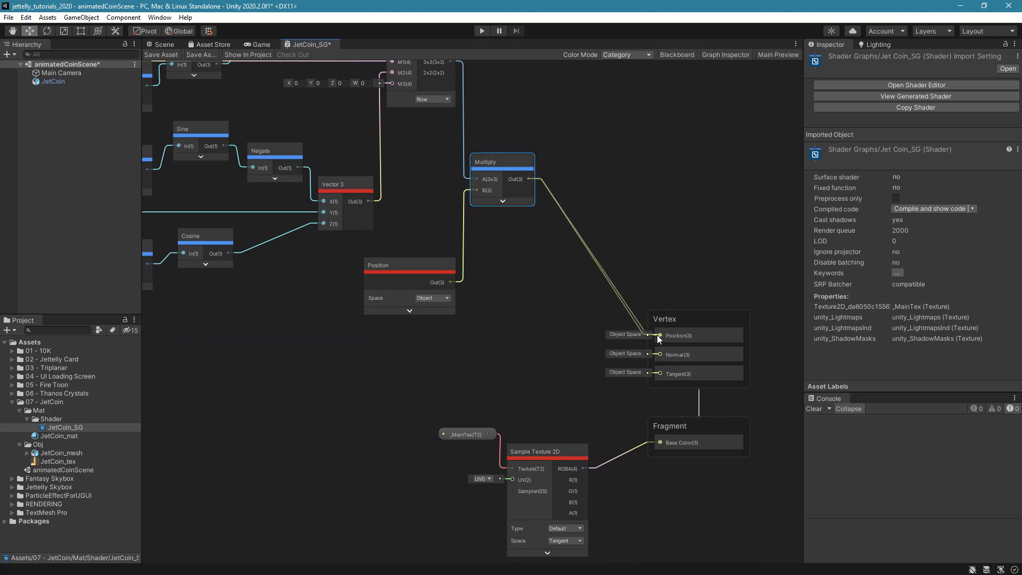
drag(425, 367, 658, 471)
drag(684, 422, 581, 421)
click(490, 295)
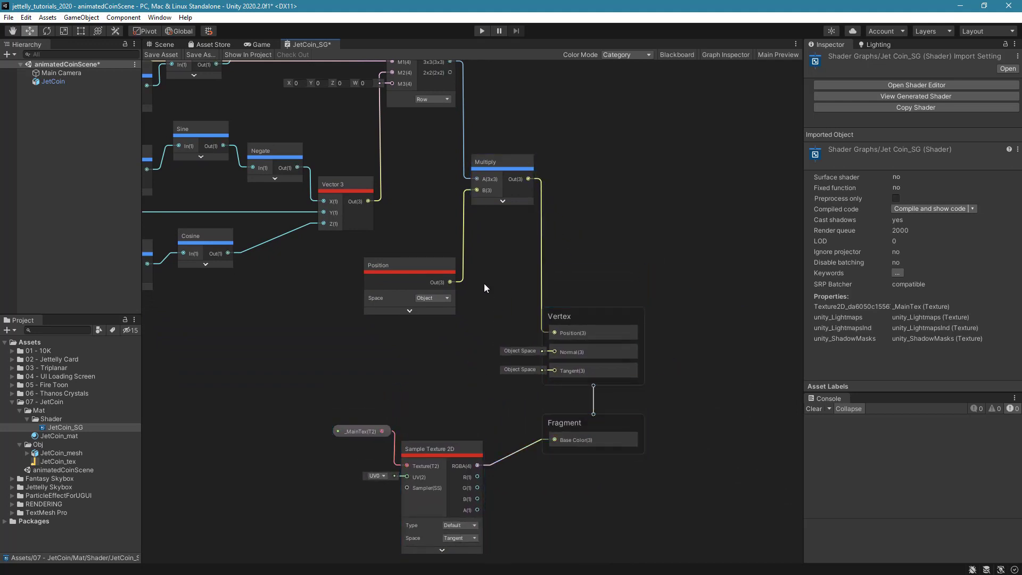
Save the shader graph and set JetCoin_mat's _RotationSpeed to 3, then -3
click(160, 55)
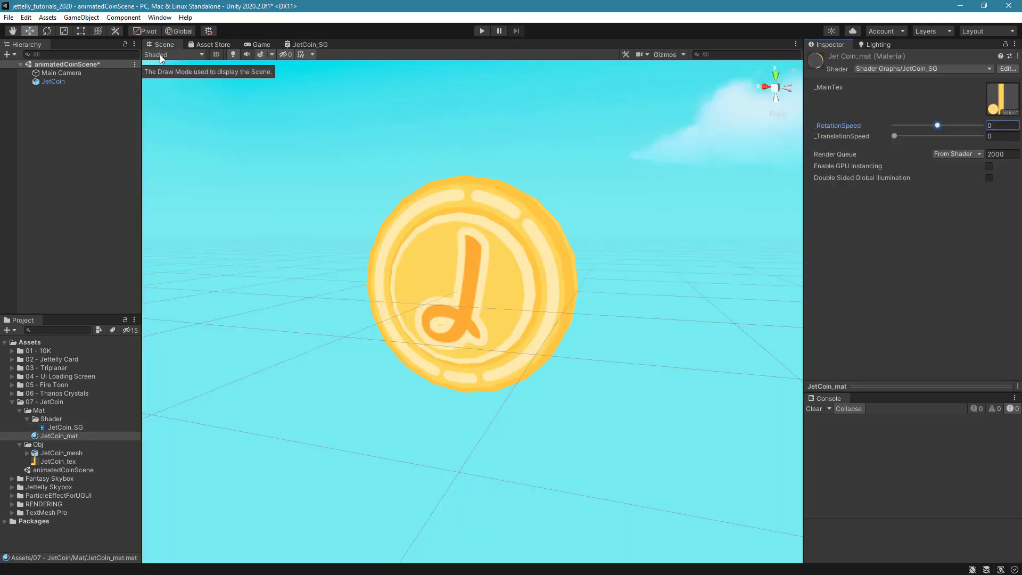
click(63, 439)
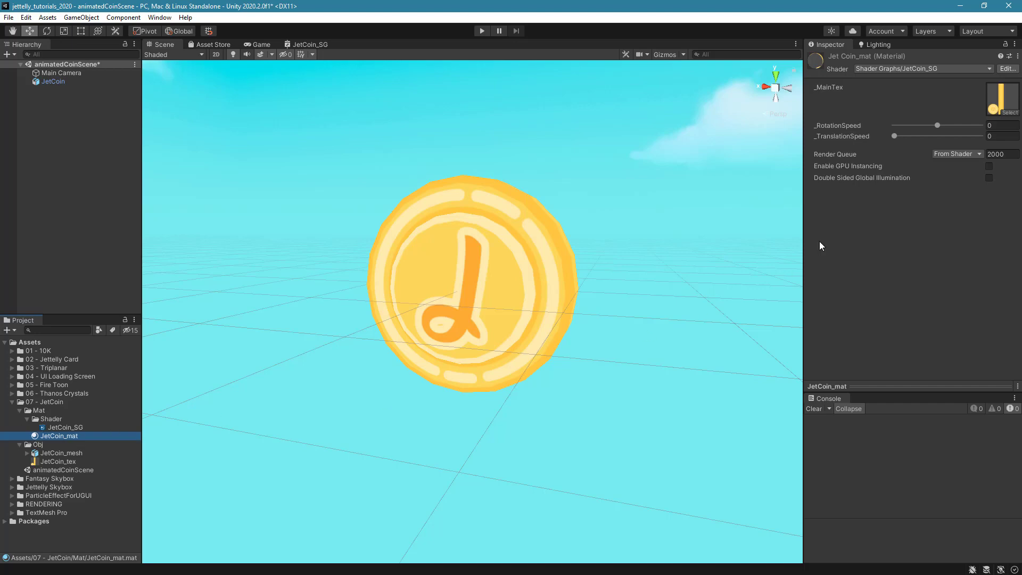
drag(937, 125, 985, 127)
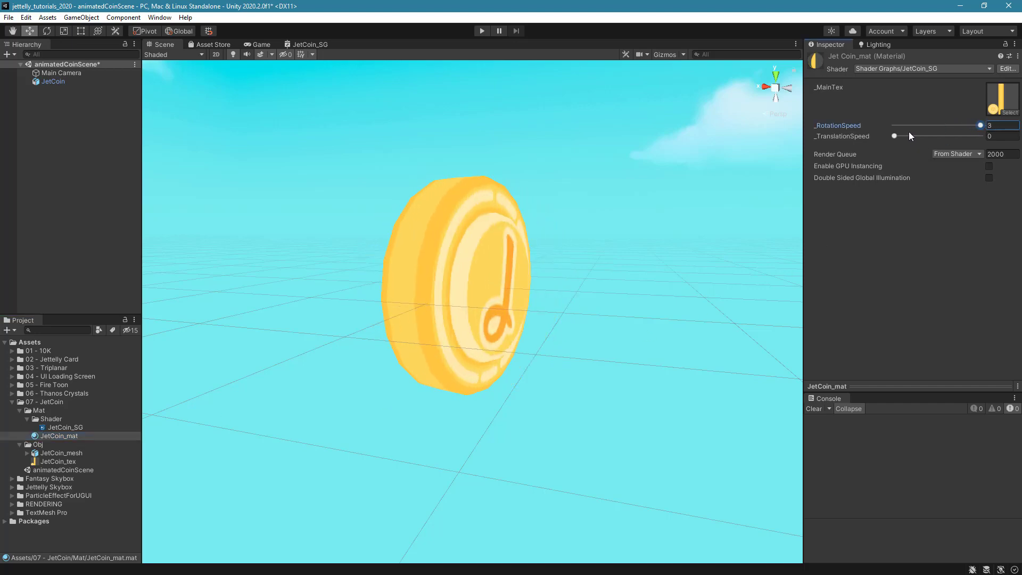
click(894, 125)
View the spinning coin from above in the Scene, then return to the JetCoin_SG graph
mouse_move(516, 278)
alt+mouse_down()
mouse_move(546, 324)
mouse_move(565, 252)
alt+mouse_up()
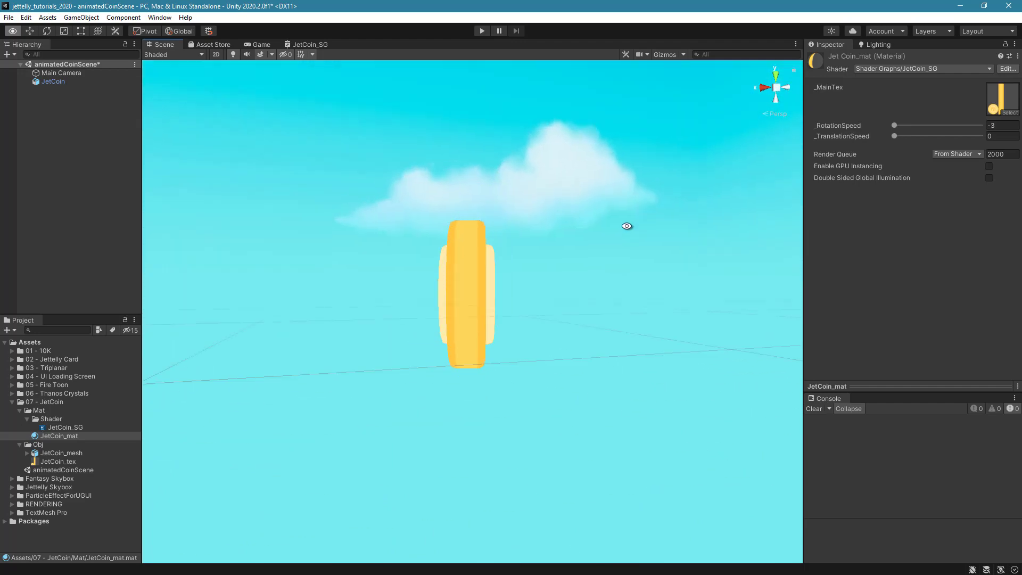
click(1003, 126)
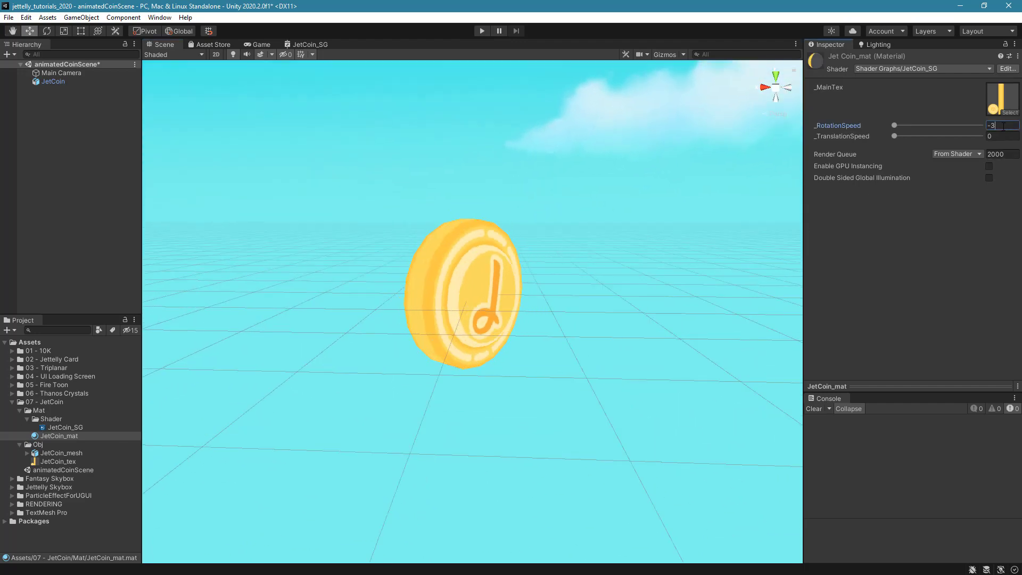
text(0)
click(660, 278)
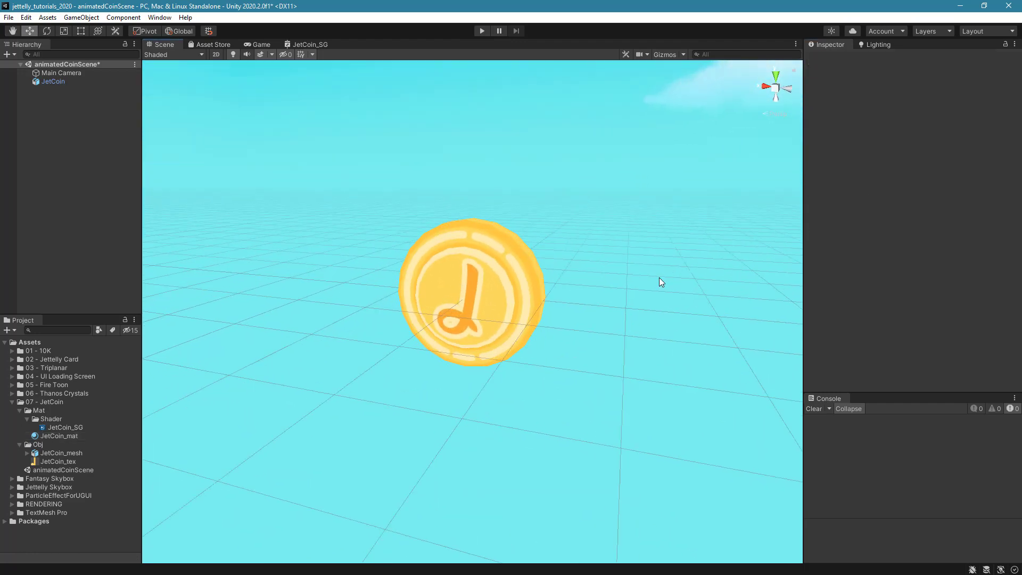
click(308, 43)
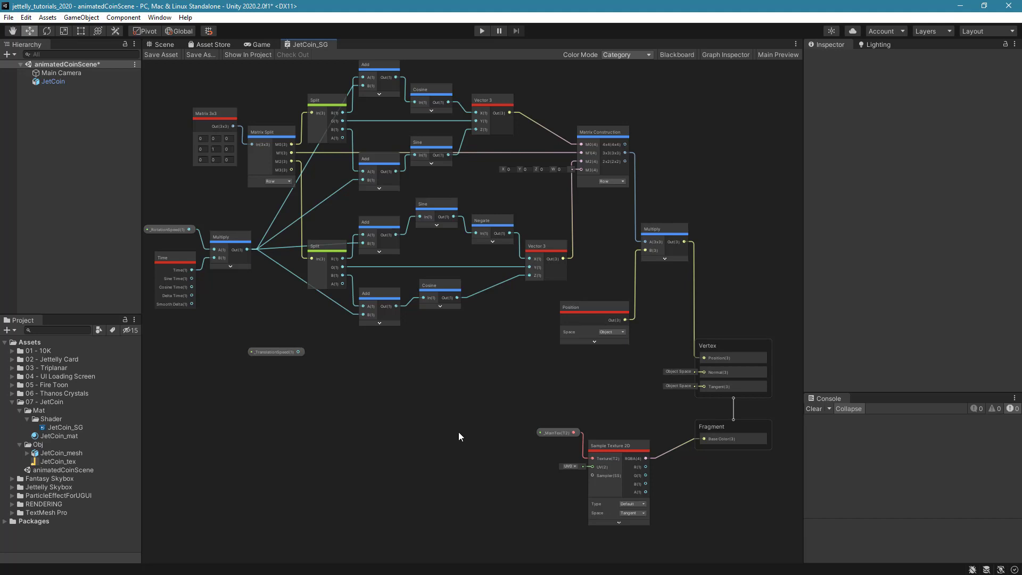
Add a Time node and bring _TranslationSpeed into the graph beside it
scroll(460, 431, up, 3)
key(space)
text(tim)
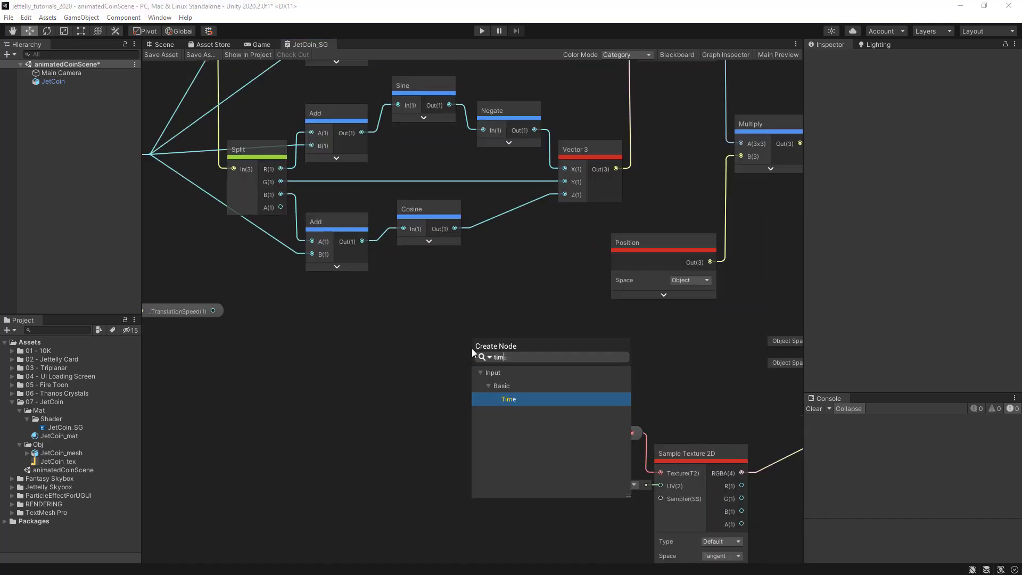
text(e)
key(Return)
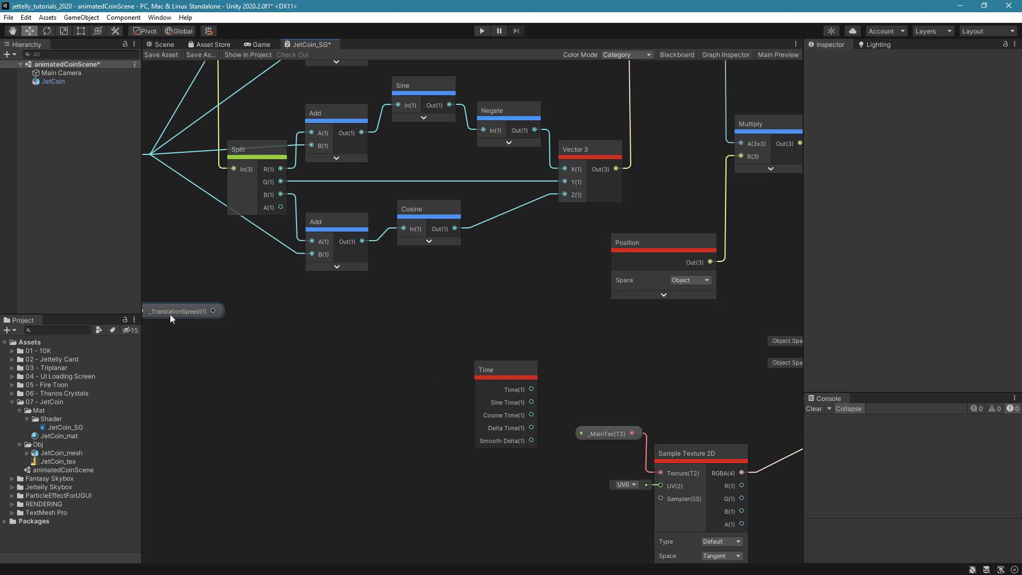
drag(170, 314, 498, 334)
Add a Multiply node fed by _TranslationSpeed and Time, and line the nodes up
key(space)
text(multiply)
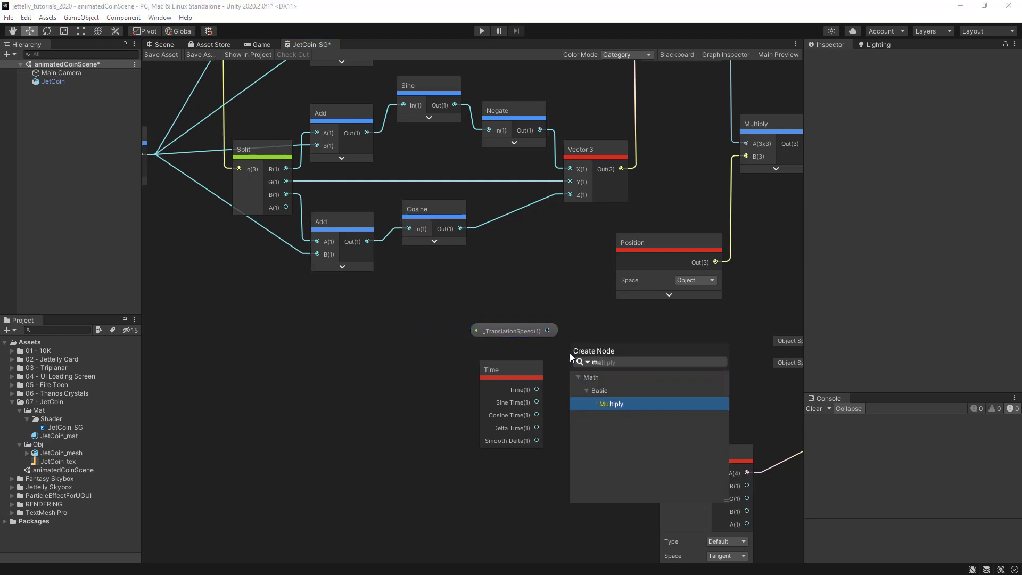
key(Return)
middle_drag(569, 353, 611, 261)
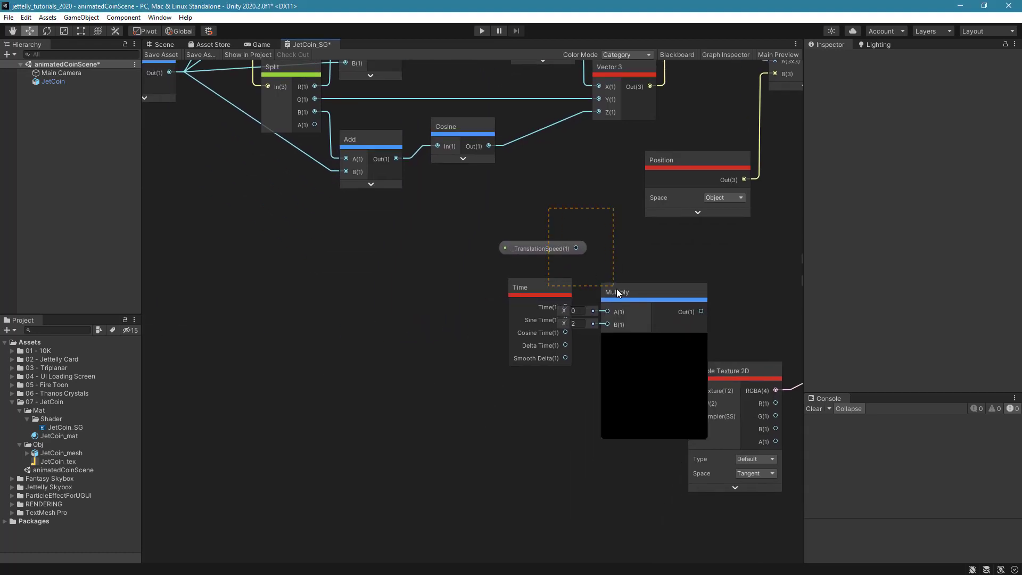
mouse_move(616, 291)
mouse_down()
mouse_move(636, 288)
mouse_move(475, 308)
mouse_up()
click(395, 286)
drag(422, 270, 451, 346)
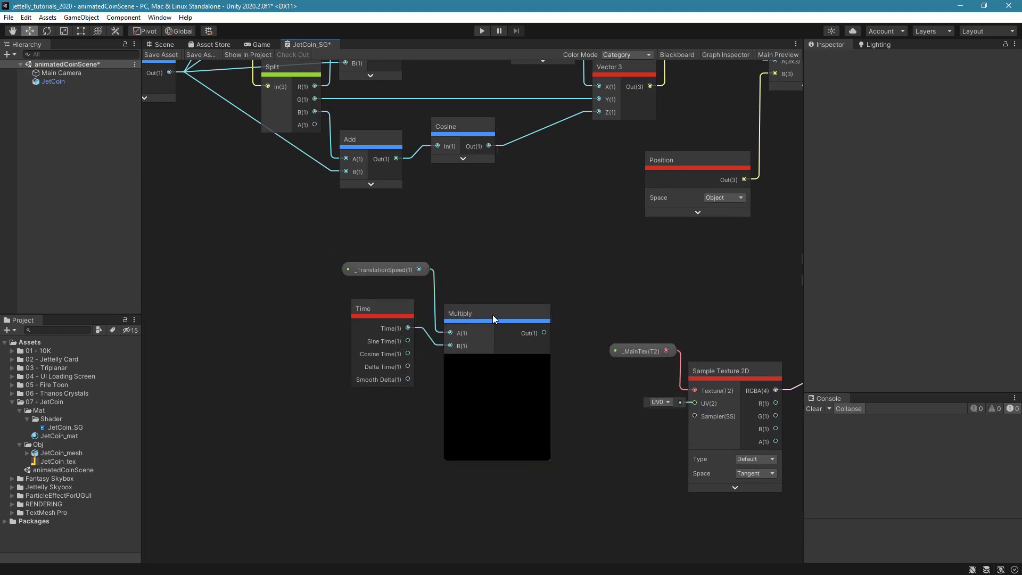
drag(493, 314, 474, 273)
drag(394, 273, 367, 271)
drag(397, 308, 390, 306)
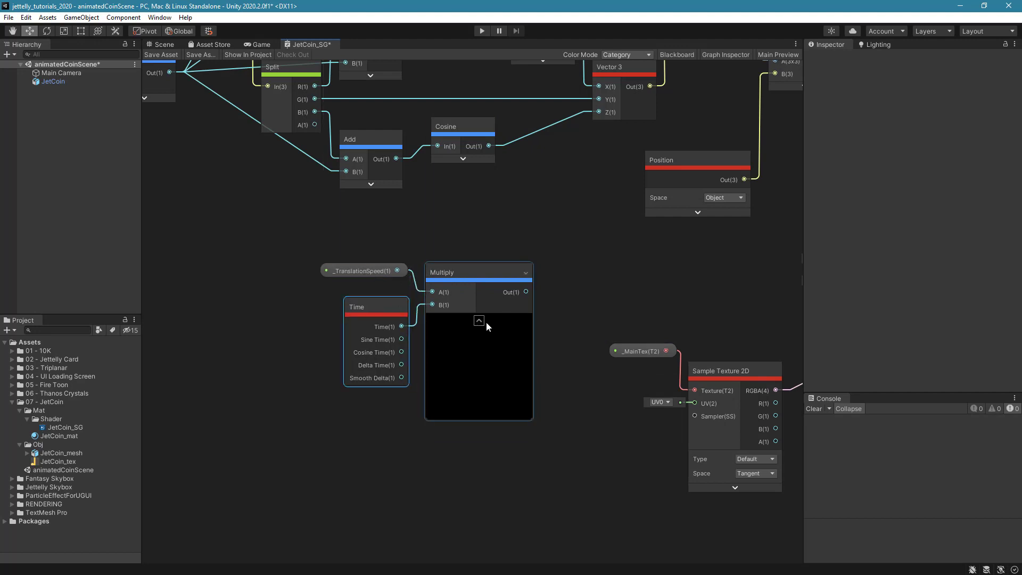
click(481, 320)
click(570, 296)
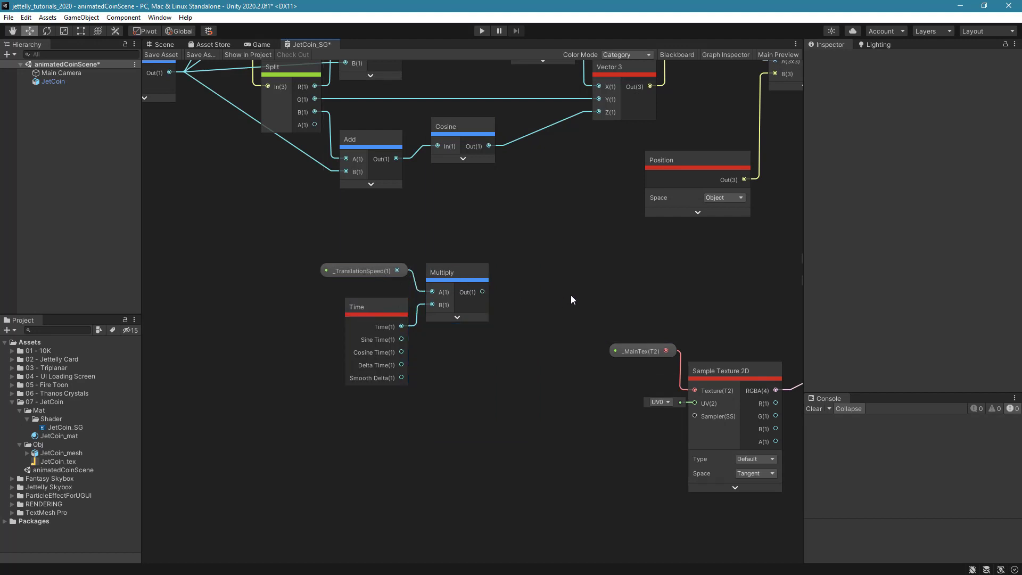
Feed the Multiply output into a new Sine node and shift the chain left
key(space)
text(sine)
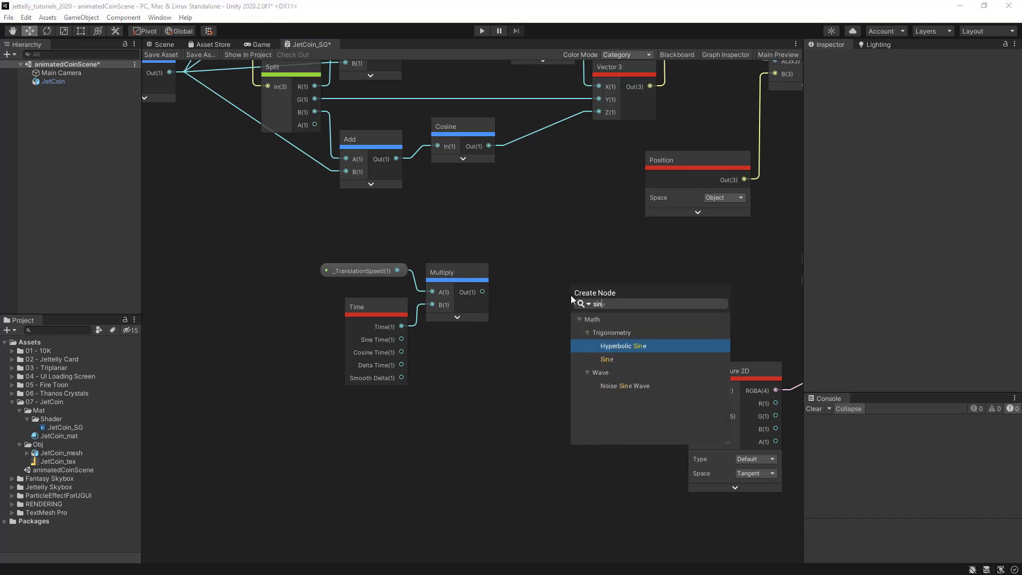
key(Return)
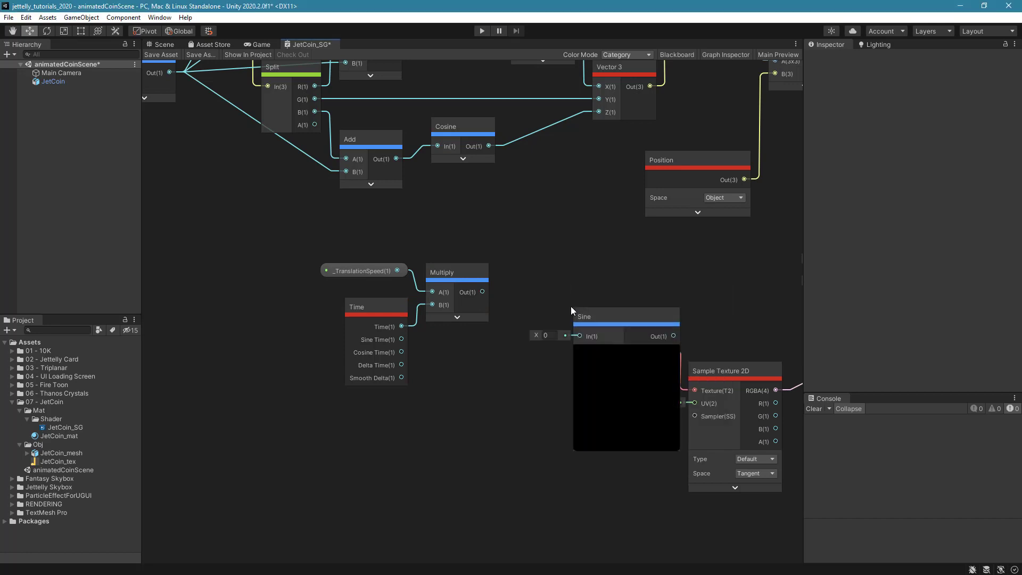
click(625, 349)
drag(588, 325, 521, 343)
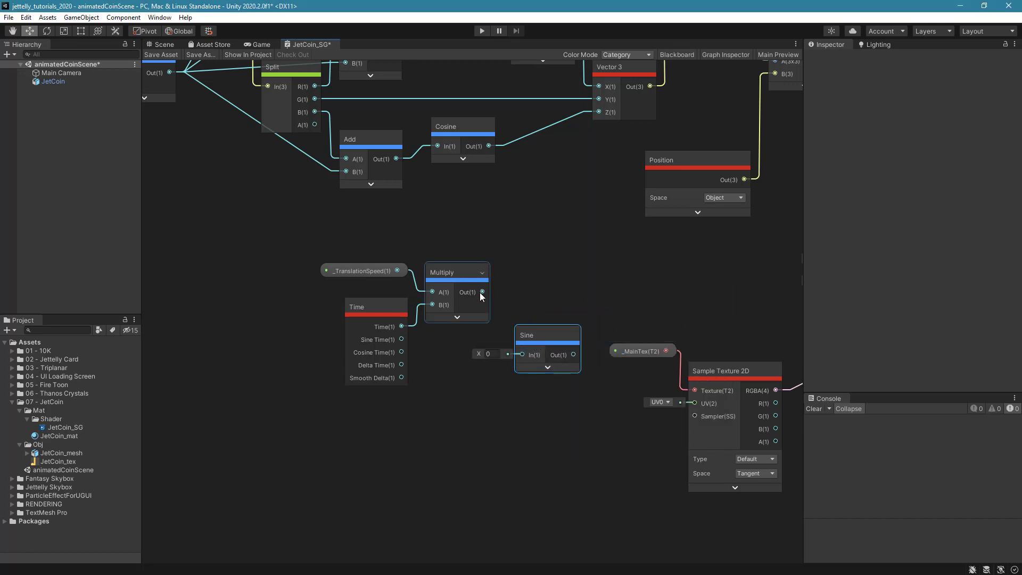
drag(482, 292, 511, 354)
mouse_move(390, 232)
mouse_down()
mouse_move(525, 328)
mouse_move(387, 347)
mouse_move(430, 345)
mouse_up()
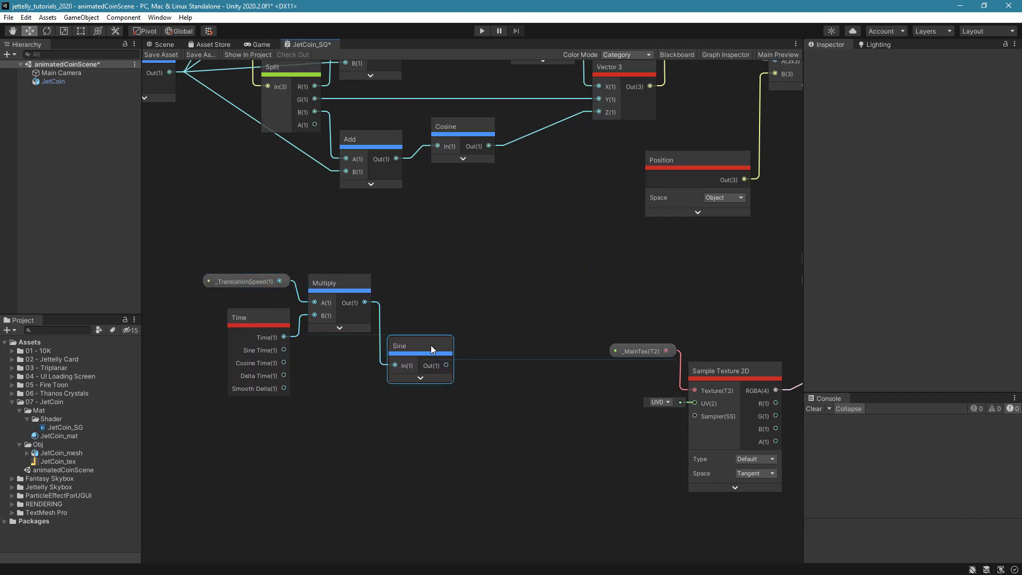
click(500, 321)
Add a Vector 3 node with the sine wave in its Y, then shift the translation nodes right
key(space)
text(vec)
key(Down)
key(Down)
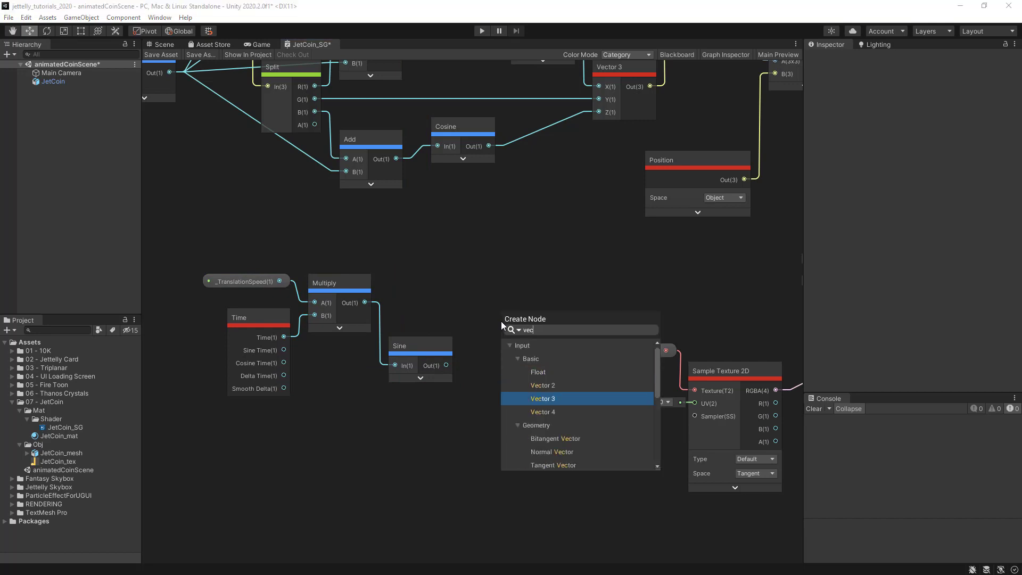
key(Return)
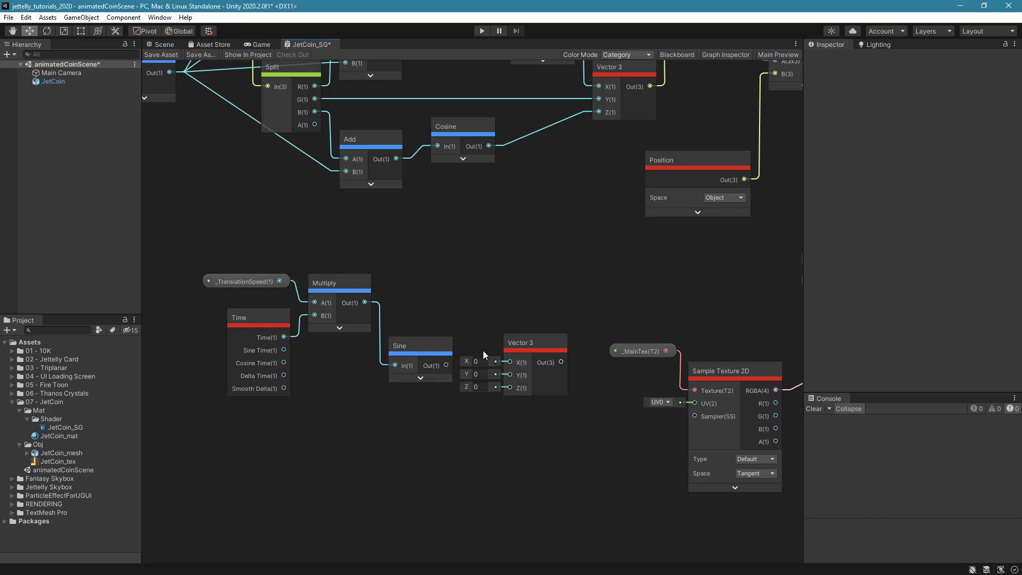
mouse_move(446, 366)
mouse_down()
mouse_move(510, 374)
mouse_move(717, 243)
mouse_up()
middle_drag(458, 358, 498, 340)
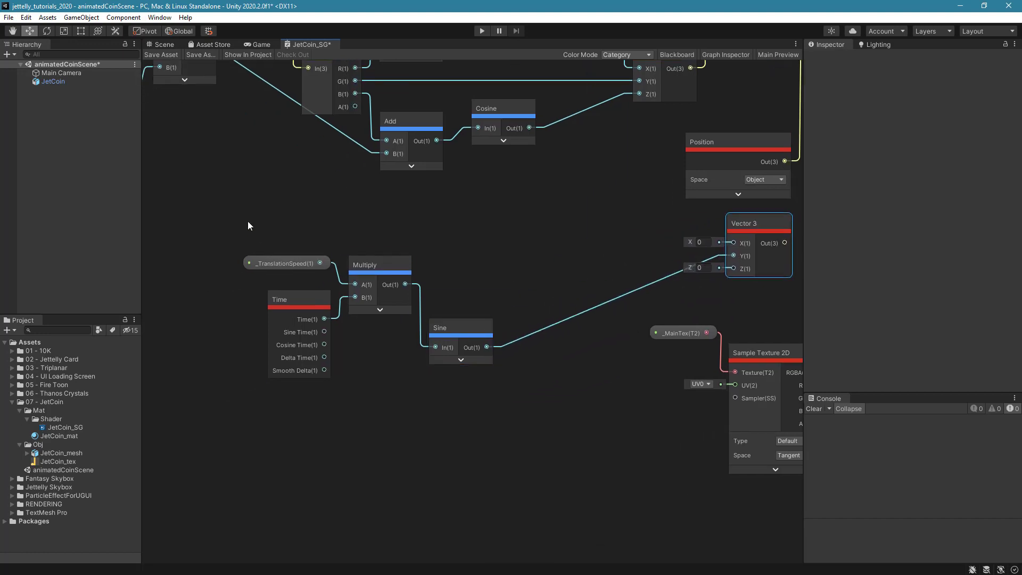
mouse_move(234, 255)
mouse_down()
mouse_move(446, 320)
mouse_move(552, 327)
mouse_up()
middle_drag(635, 366, 379, 374)
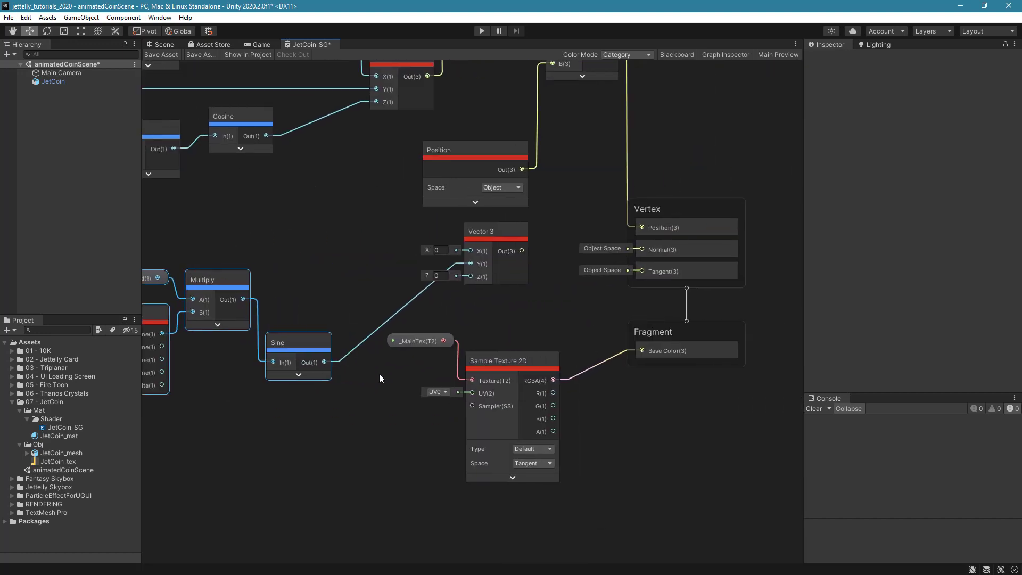
click(567, 320)
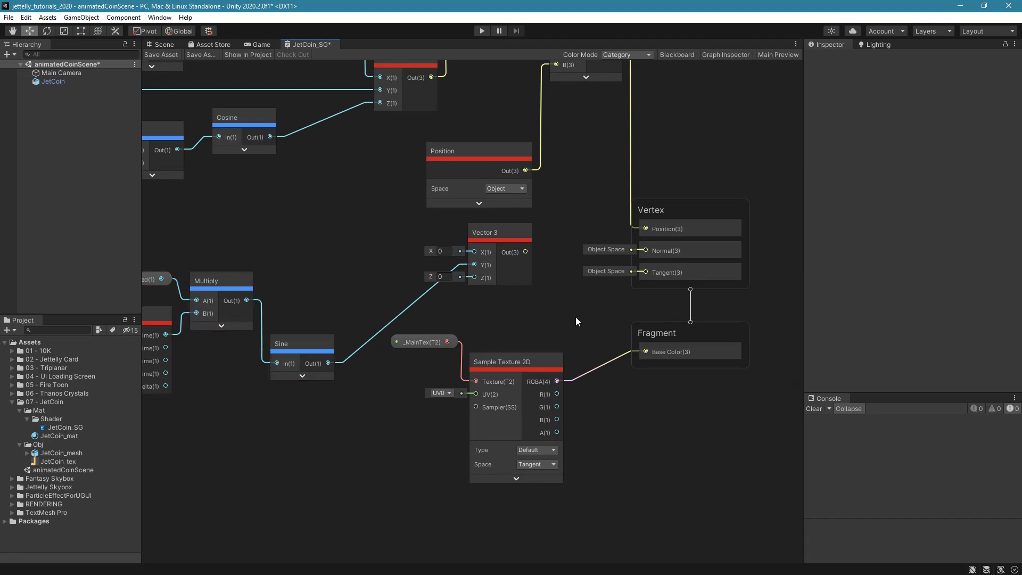
Add an Add node with its preview collapsed beside Position, spacing nearby nodes apart
key(space)
text(add)
key(Return)
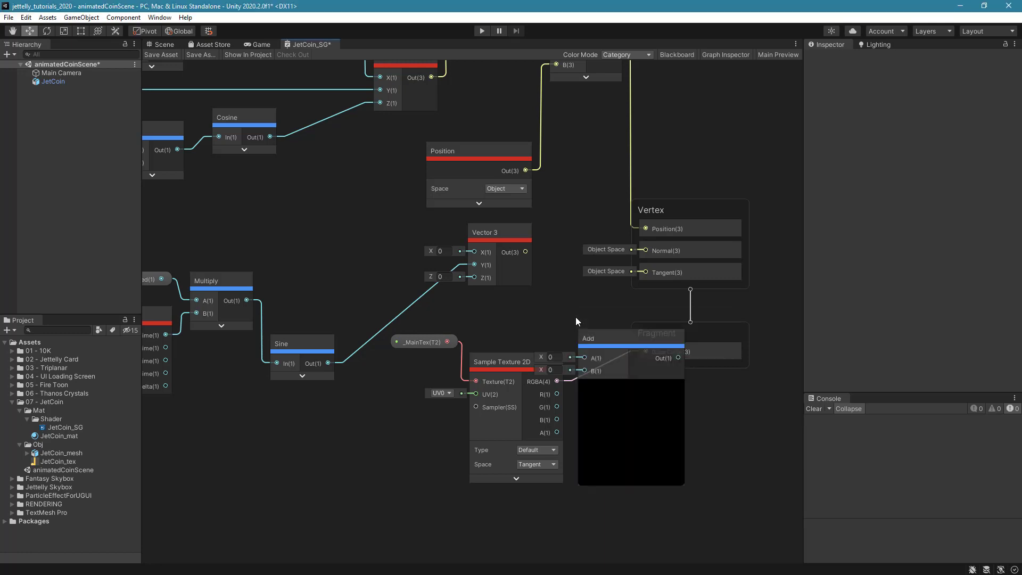
click(634, 384)
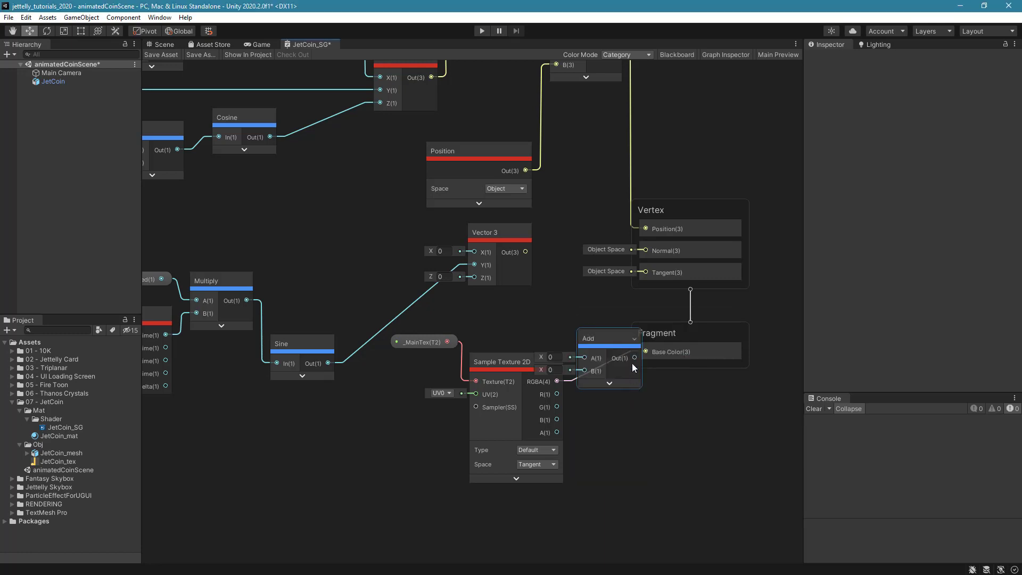
drag(616, 340, 601, 183)
scroll(617, 266, down, 3)
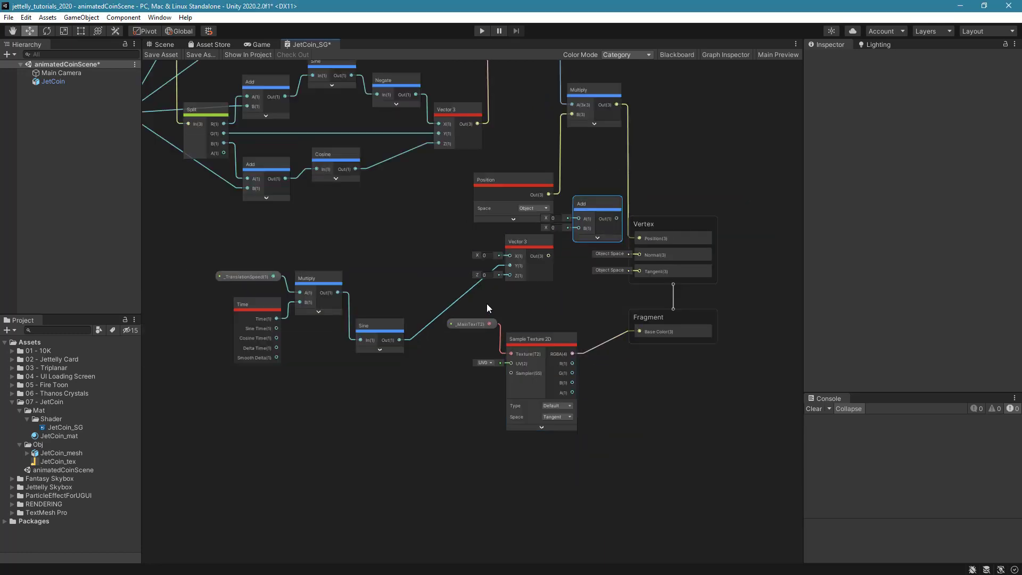
drag(487, 303, 589, 372)
mouse_move(679, 171)
mouse_down()
mouse_move(662, 333)
mouse_move(724, 320)
mouse_up()
scroll(618, 250, up, 1)
scroll(594, 327, up, 1)
scroll(535, 225, up, 1)
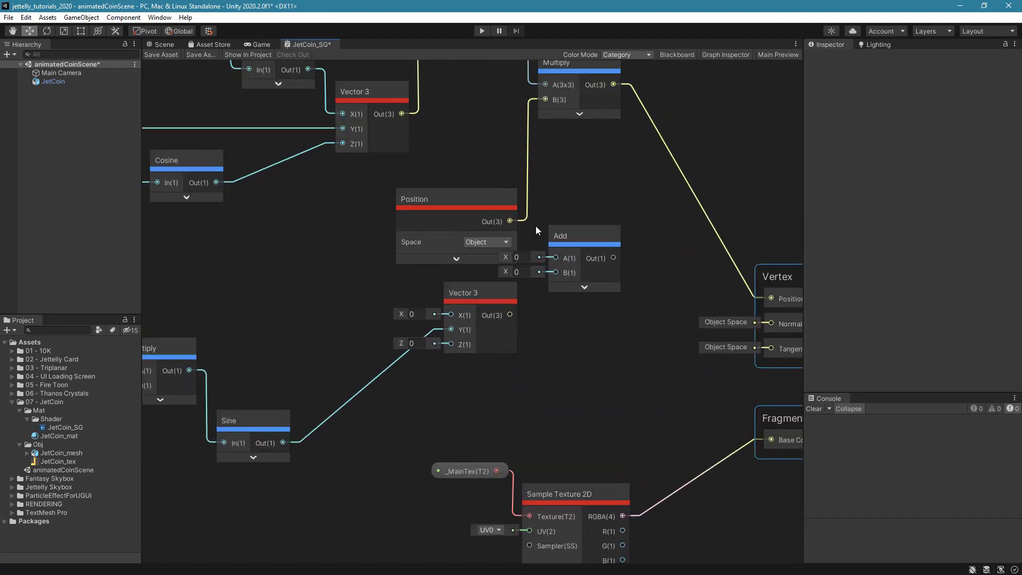
Wire Position into Add A, Vector 3 into Add B, and Add's output into Multiply B
drag(509, 221, 555, 258)
drag(509, 315, 555, 272)
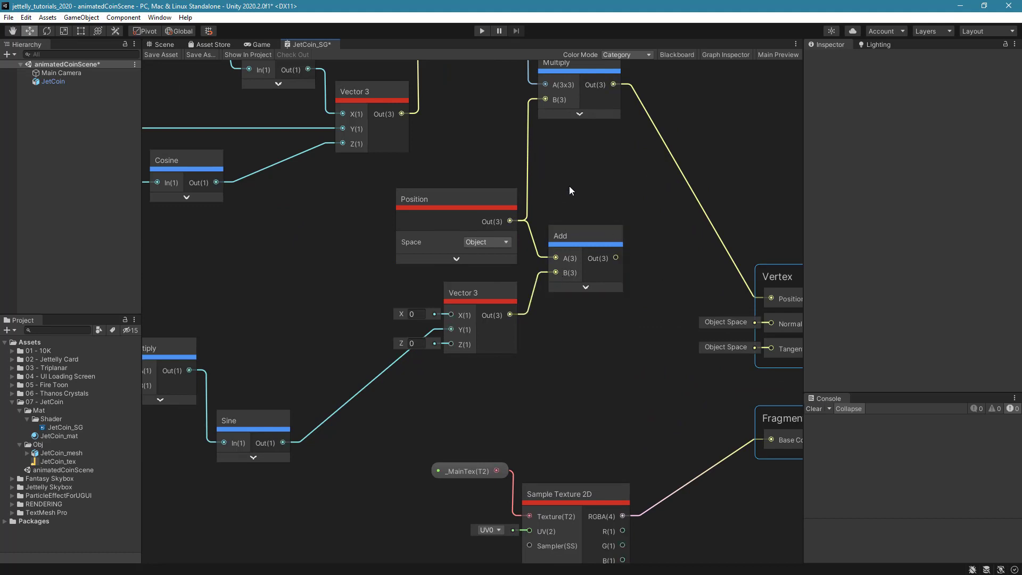
middle_drag(570, 186, 575, 292)
drag(614, 363, 544, 205)
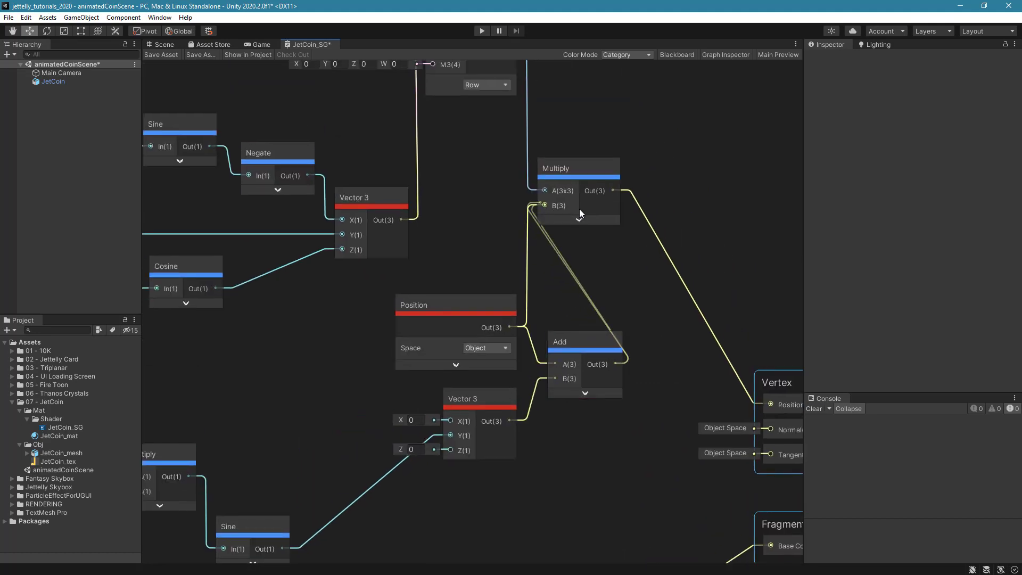
mouse_move(572, 168)
mouse_down()
mouse_move(643, 173)
mouse_move(674, 160)
mouse_up()
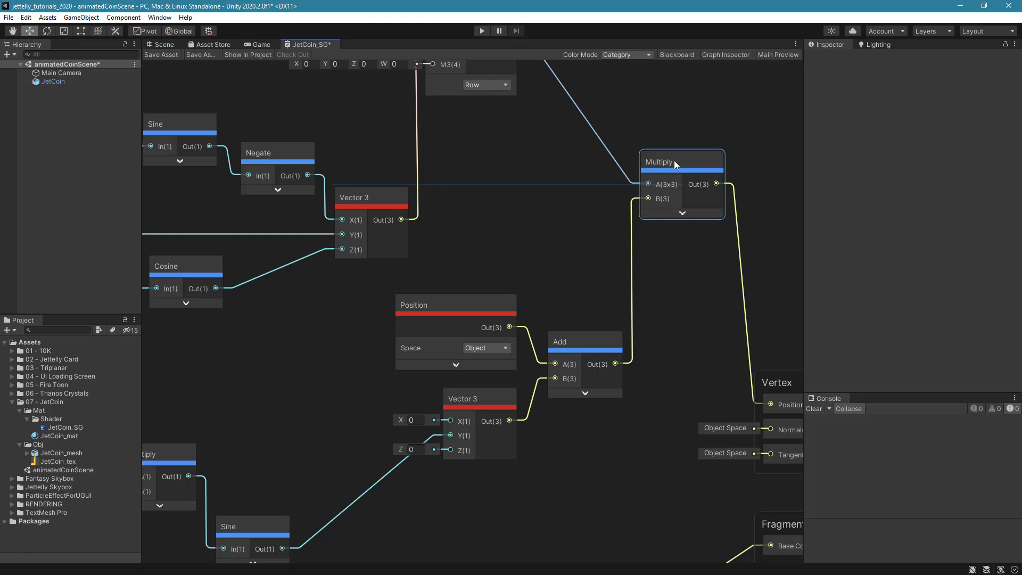
Rearrange the Vertex/Fragment blocks and texture nodes so the whole graph fits in view
scroll(674, 161, down, 2)
mouse_move(522, 292)
mouse_down()
mouse_move(674, 426)
mouse_move(670, 384)
mouse_up()
mouse_move(392, 416)
mouse_down()
mouse_move(467, 468)
mouse_move(565, 426)
mouse_up()
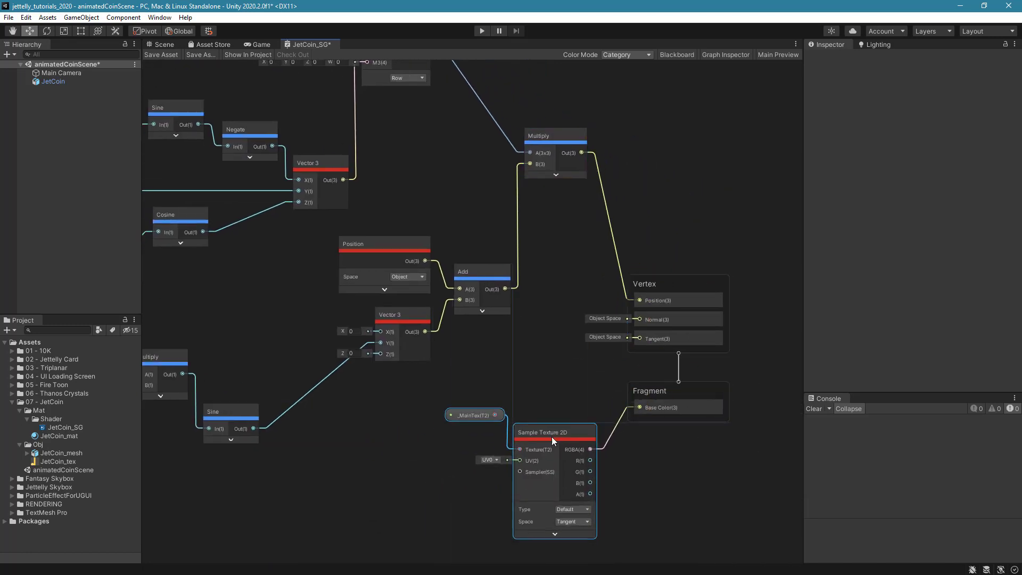
scroll(458, 376, down, 2)
scroll(558, 425, down, 2)
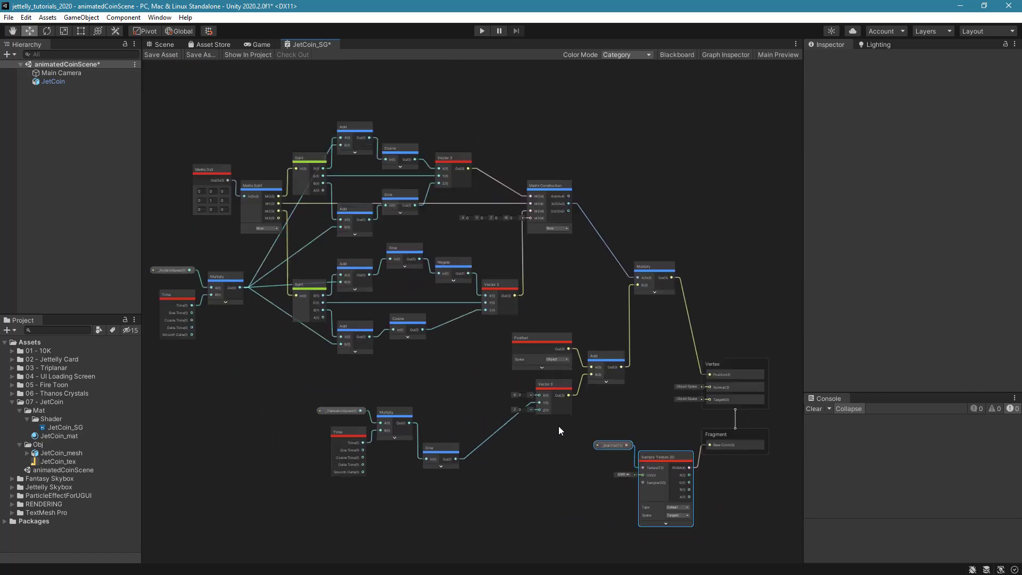
scroll(555, 421, down, 2)
scroll(555, 421, up, 2)
middle_drag(593, 419, 601, 417)
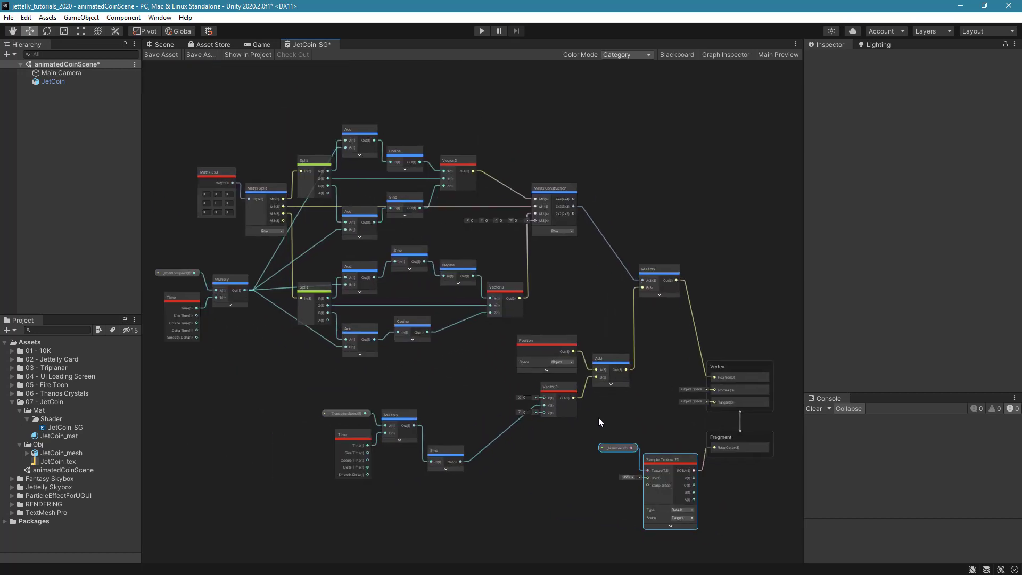
Save the JetCoin_SG shader graph and return to the Scene view
click(616, 414)
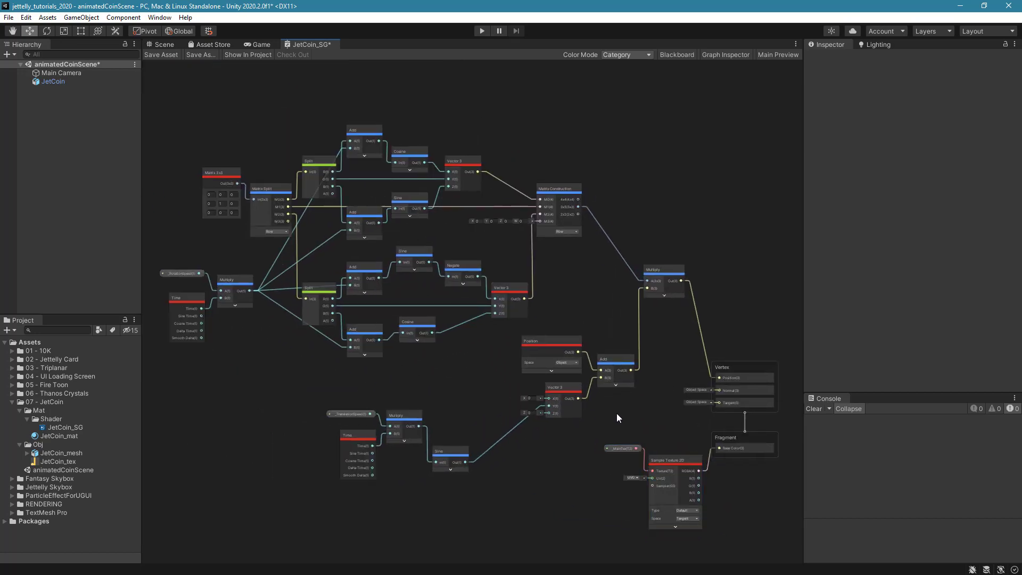
click(166, 53)
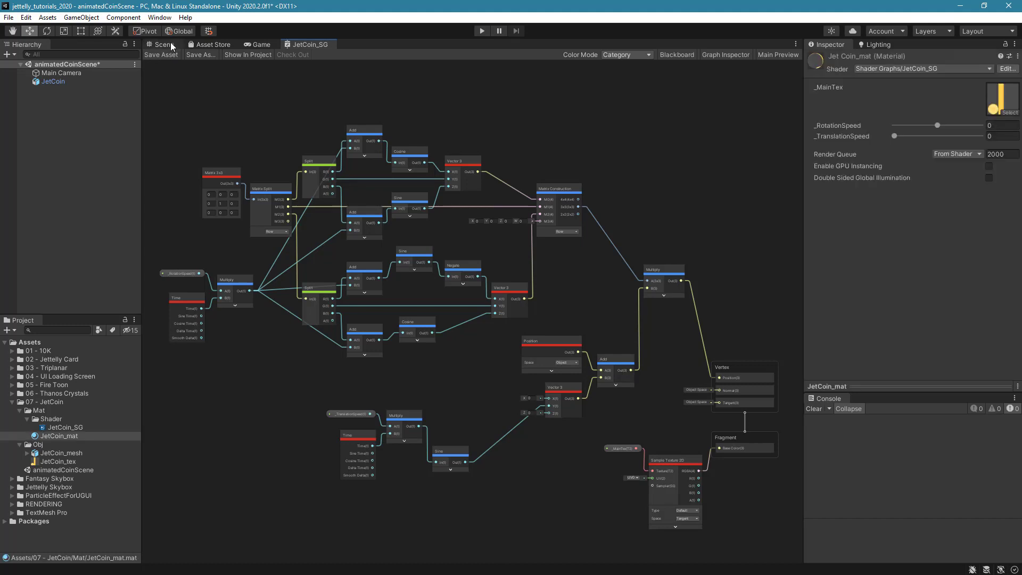
click(170, 43)
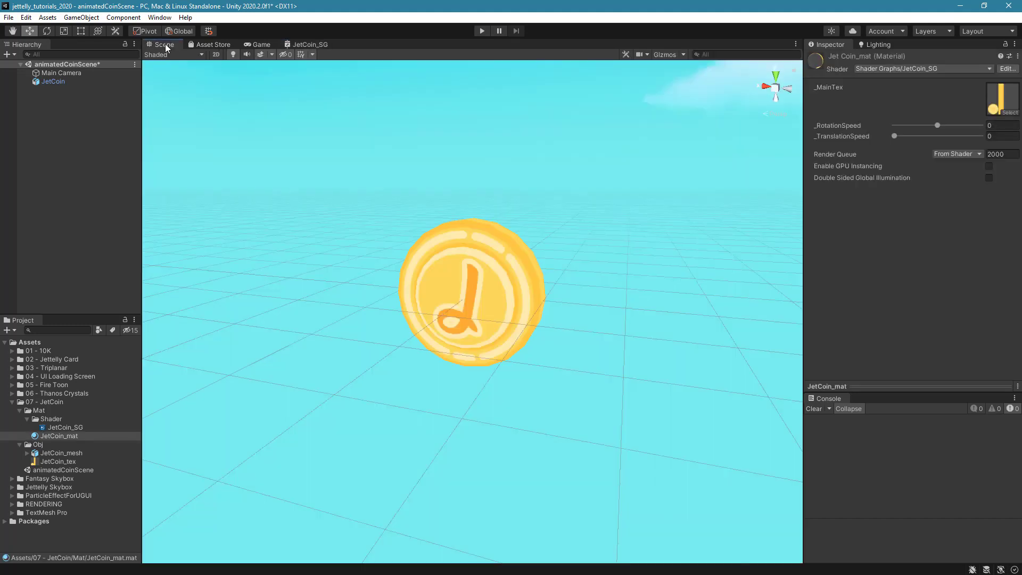
Set JetCoin_mat's _TranslationSpeed to 3 and _RotationSpeed to -3, then view the scene in 2D
click(58, 435)
drag(895, 136, 980, 136)
mouse_move(582, 244)
alt+mouse_down()
mouse_move(680, 209)
mouse_move(648, 216)
alt+mouse_up()
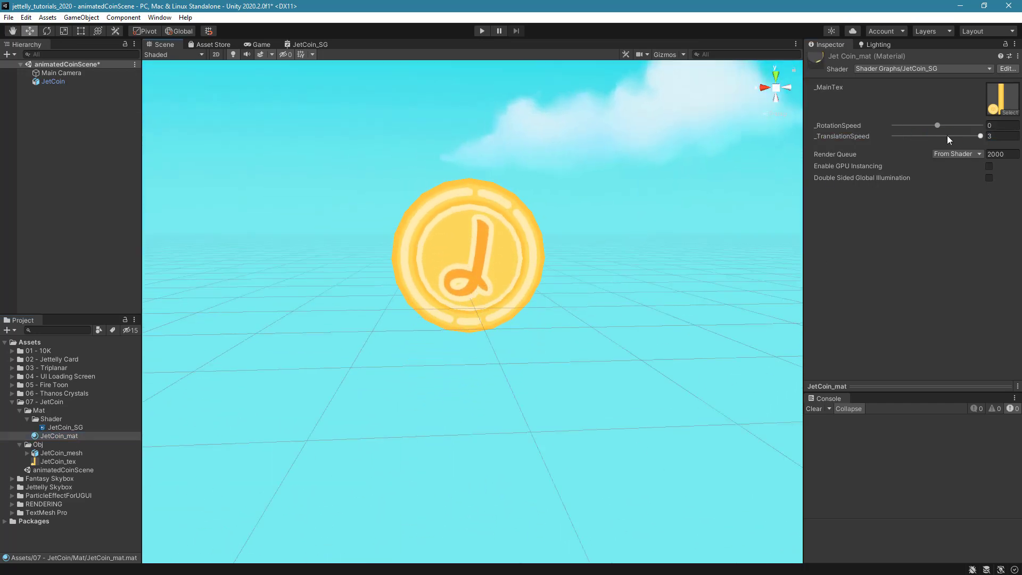
drag(937, 125, 981, 125)
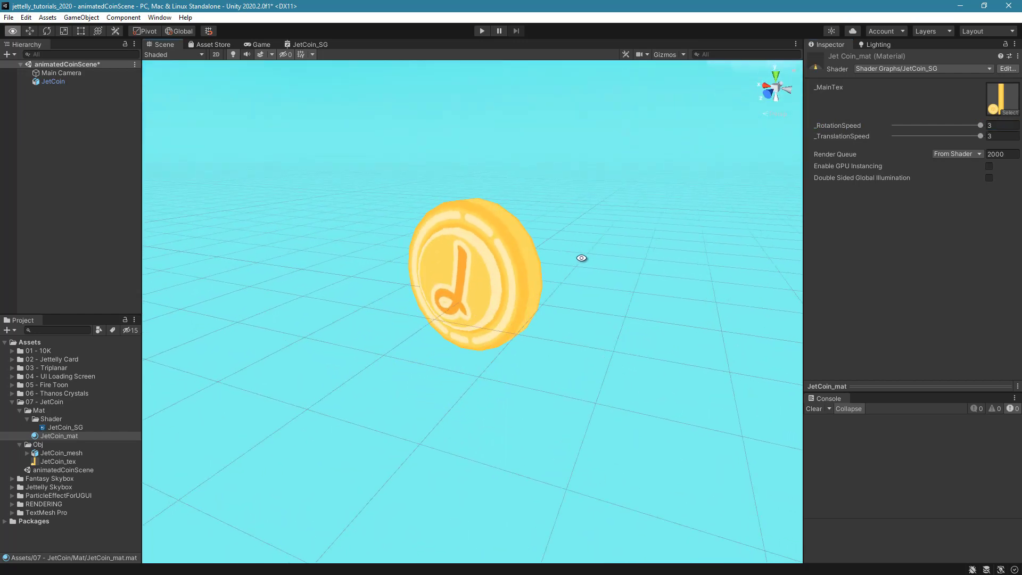
drag(919, 126, 870, 124)
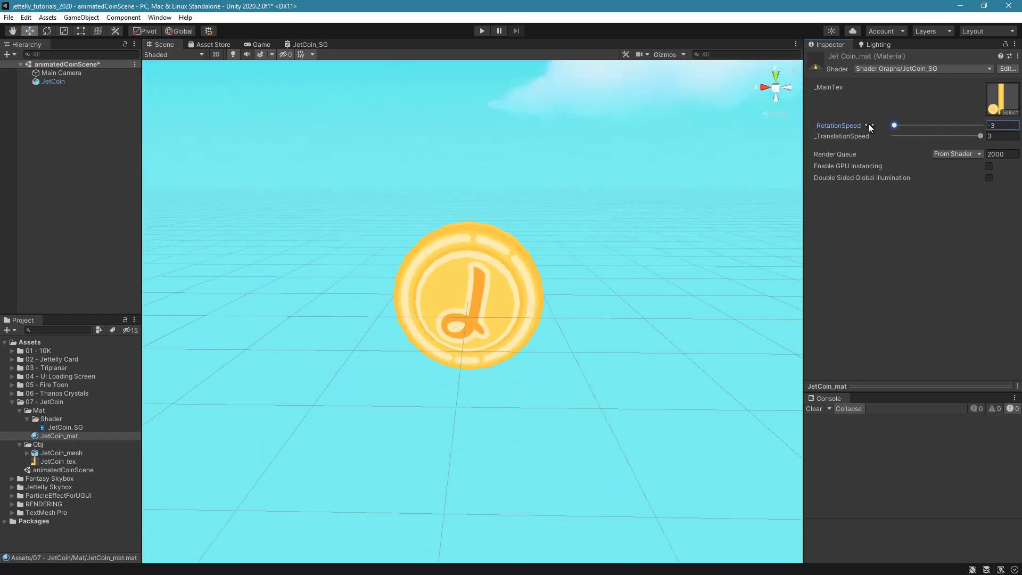
click(215, 54)
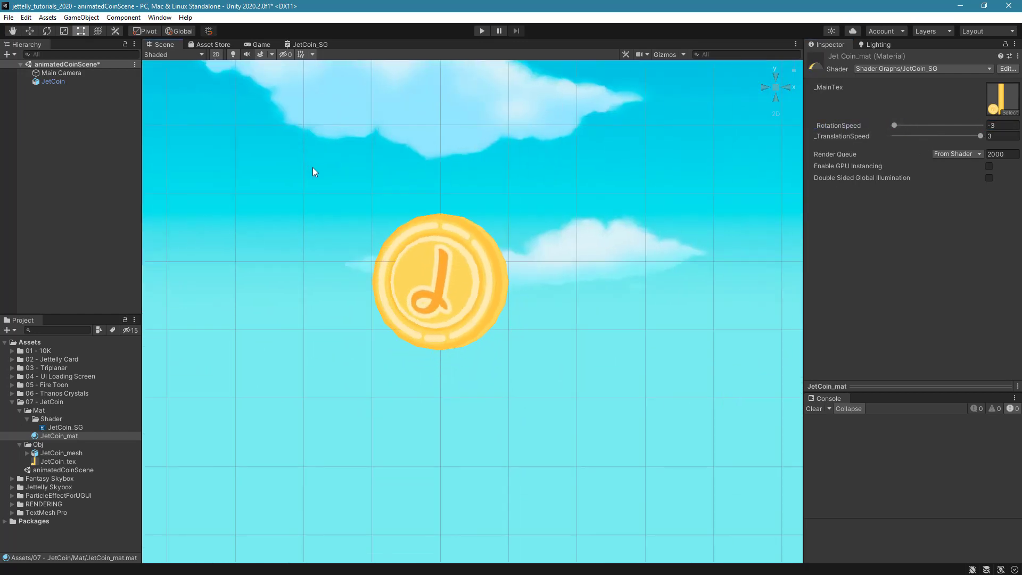
Duplicate JetCoin with Ctrl+D several times, moving copies above, to X -2 and to X 2
click(62, 82)
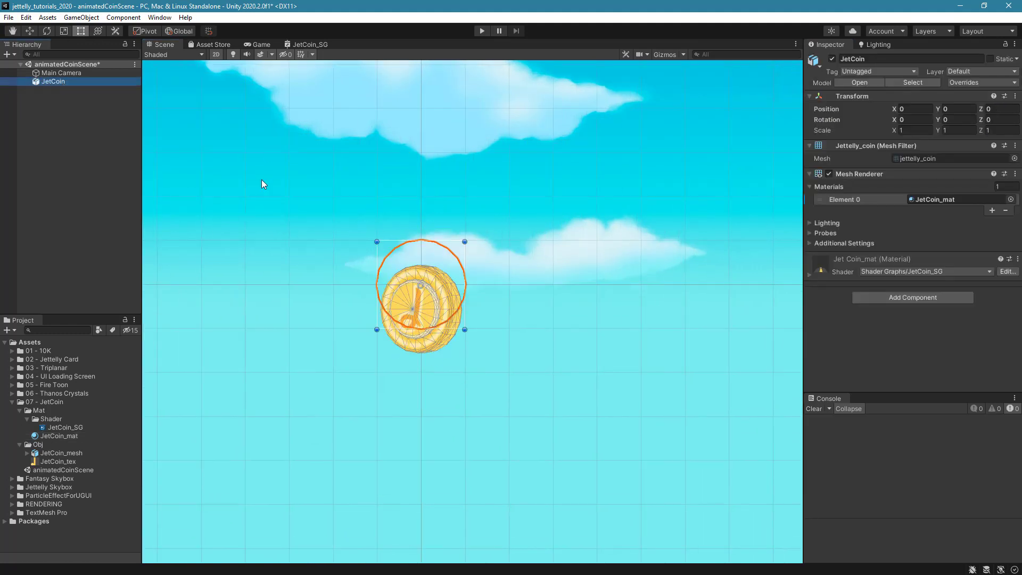
key(w)
key(ctrl+d)
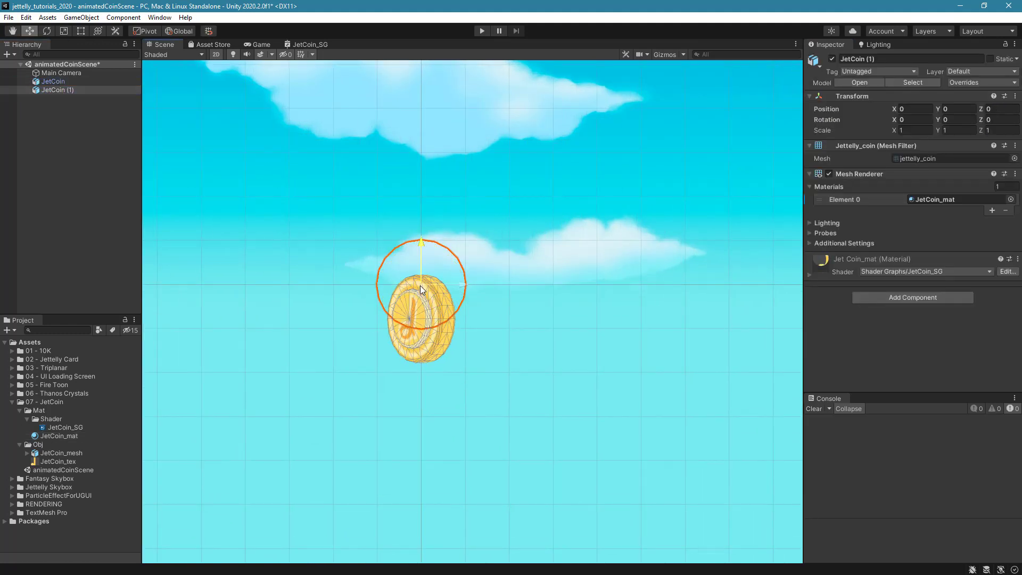
drag(419, 286, 307, 214)
mouse_move(420, 200)
mouse_down()
mouse_move(336, 195)
mouse_move(508, 204)
mouse_move(341, 362)
mouse_up()
key(ctrl+d)
key(ctrl+d)
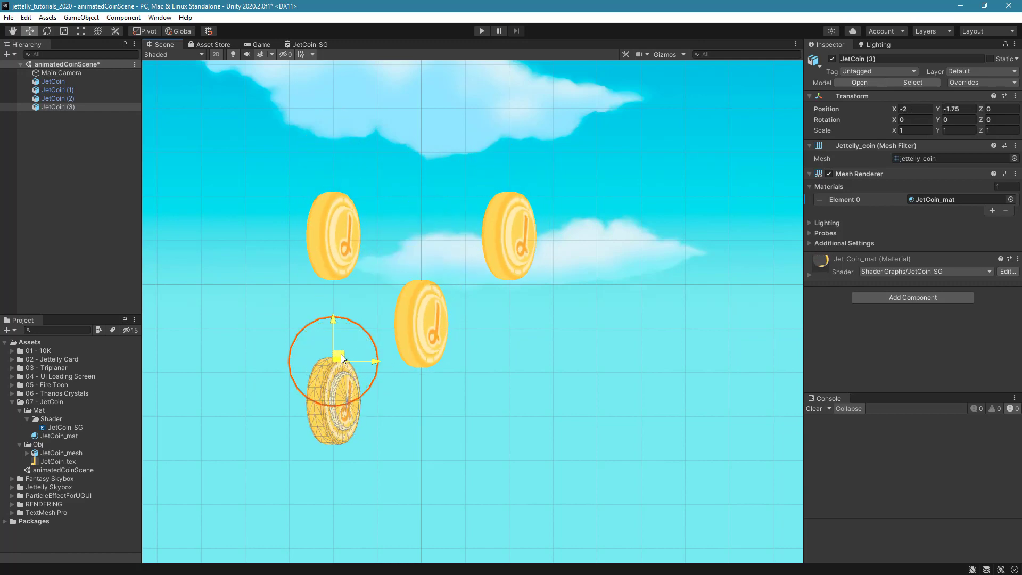
key(ctrl+d)
drag(339, 366, 515, 366)
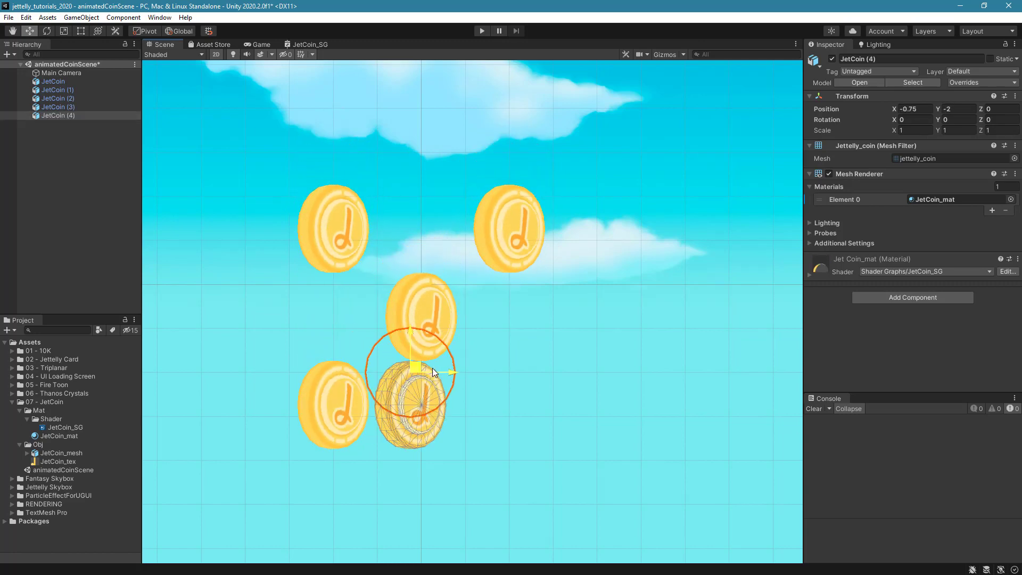
Back in 3D perspective, set JetCoin_mat's _RotationSpeed to 3 and _TranslationSpeed to 0
click(216, 54)
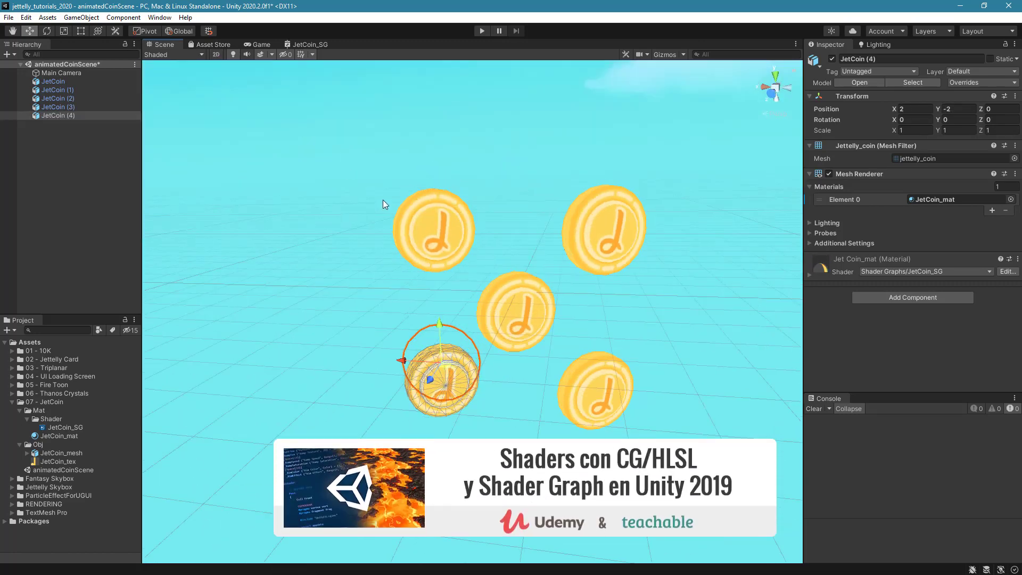
alt+drag(383, 200, 532, 272)
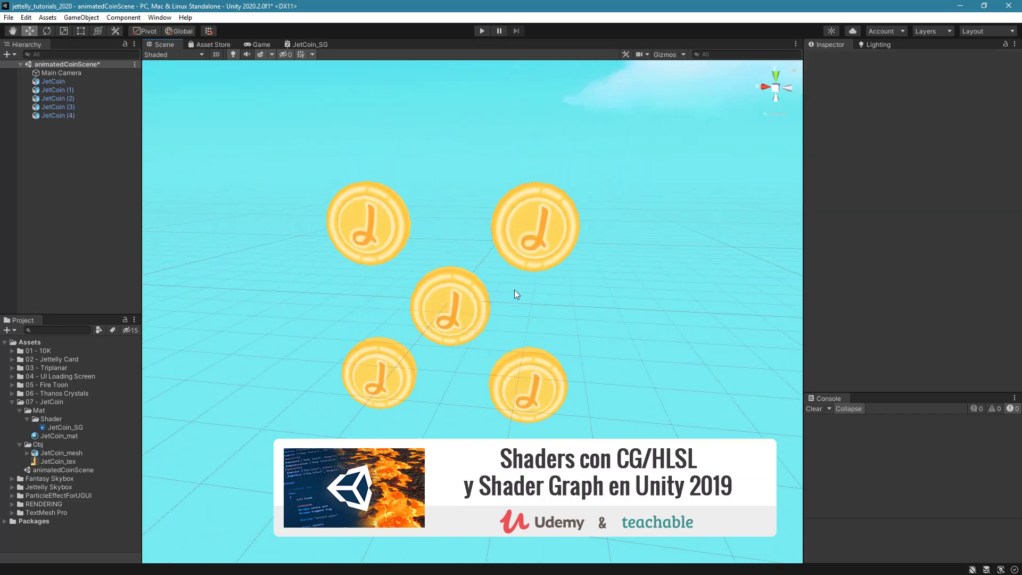
click(70, 436)
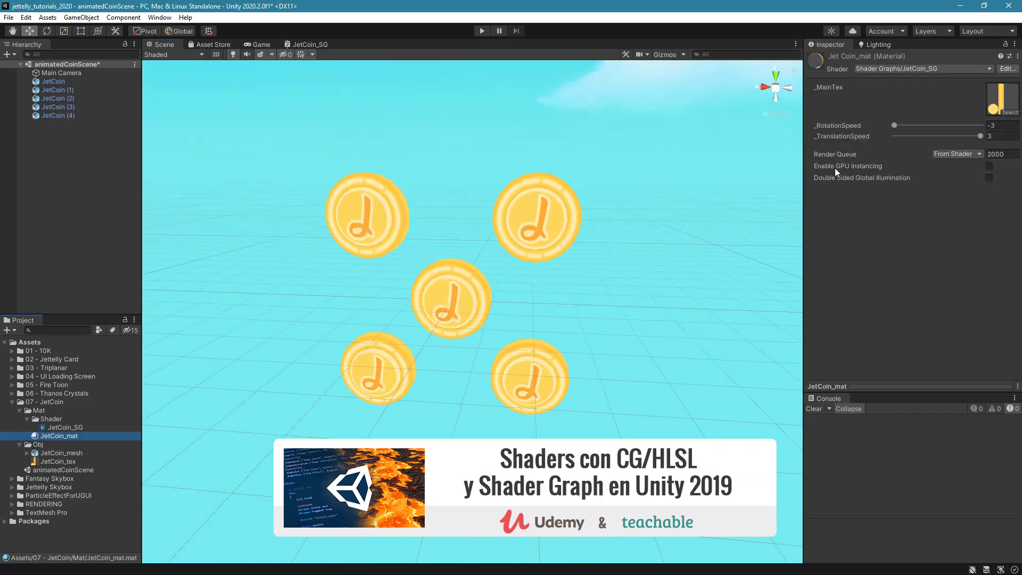
click(917, 134)
drag(956, 126, 981, 125)
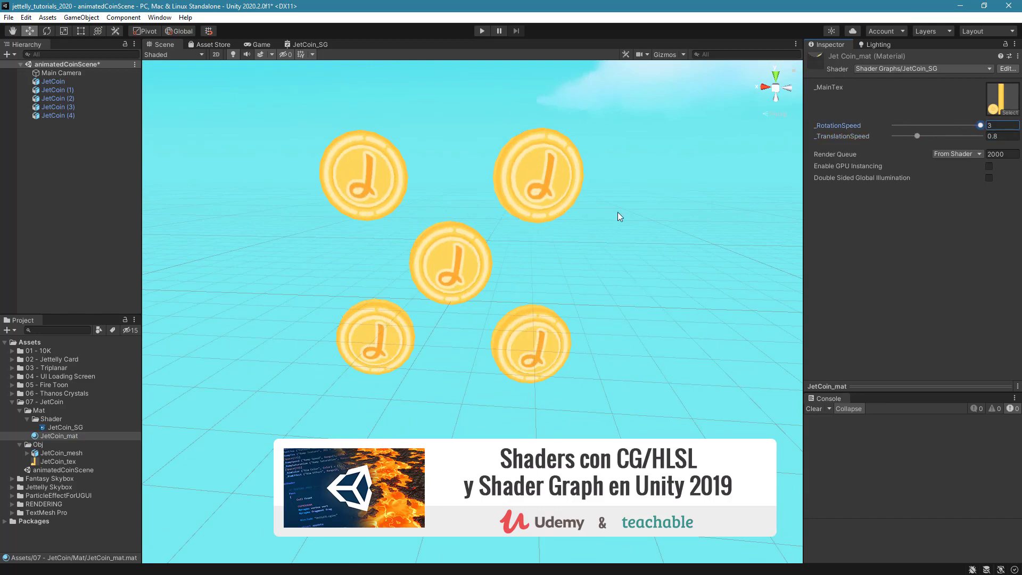
alt+drag(618, 217, 540, 262)
text(0)
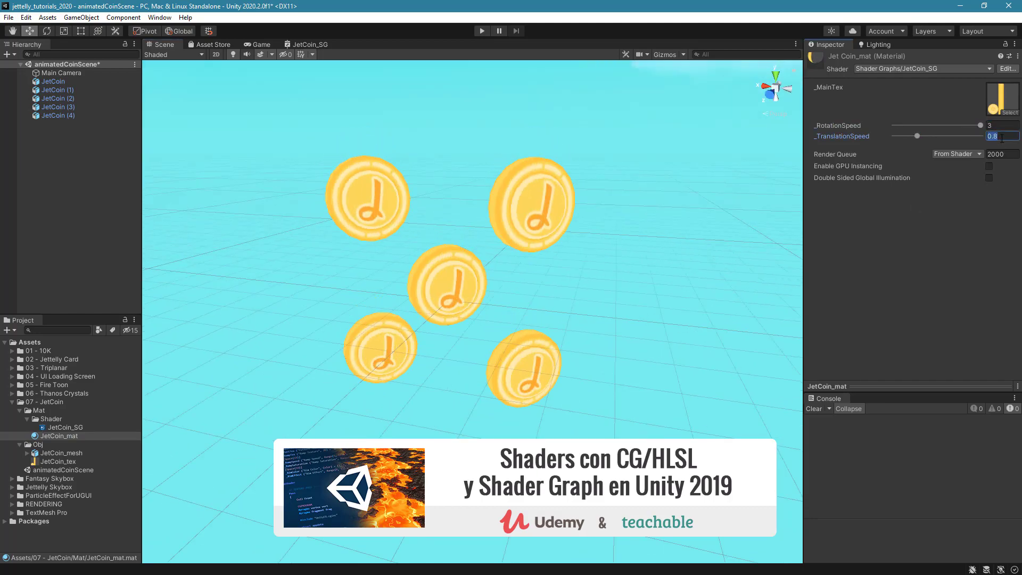
mouse_move(604, 262)
alt+mouse_down()
mouse_move(675, 253)
mouse_move(622, 274)
alt+mouse_up()
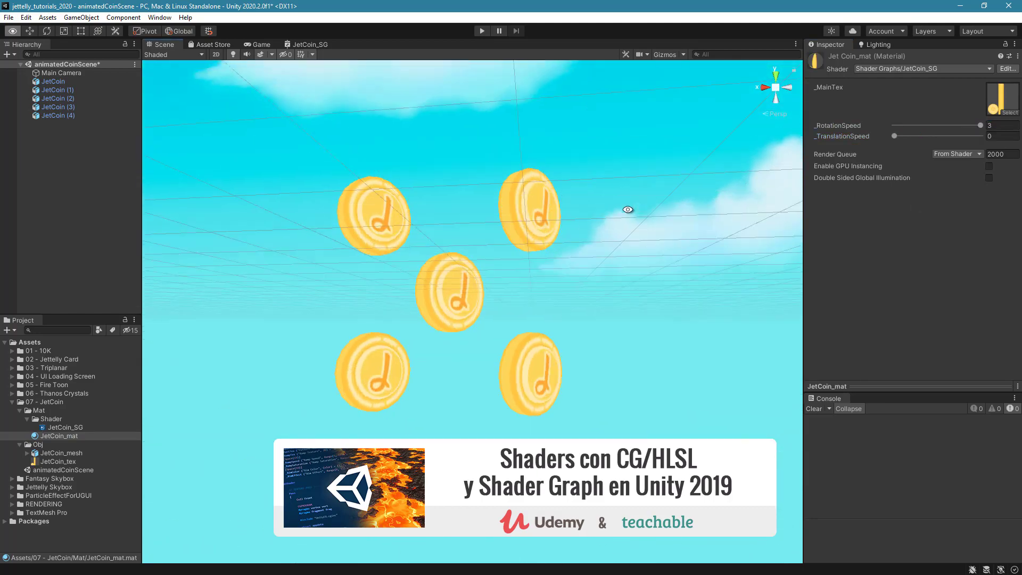